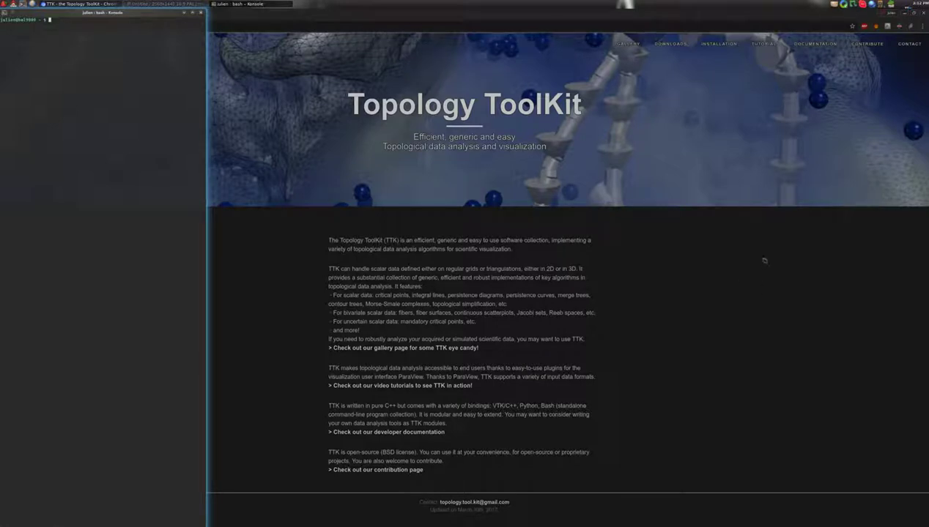
# Open the TTK website's gallery and look through the scalar data demos as far as the Morse molecule demo.
pyautogui.click(628, 43)
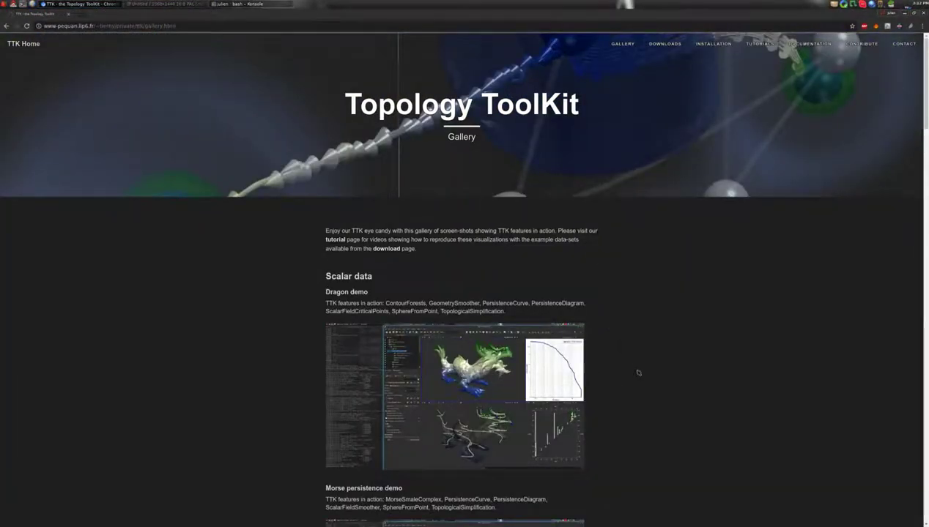
pyautogui.scroll(-3, 634, 361)
pyautogui.scroll(-10, 634, 361)
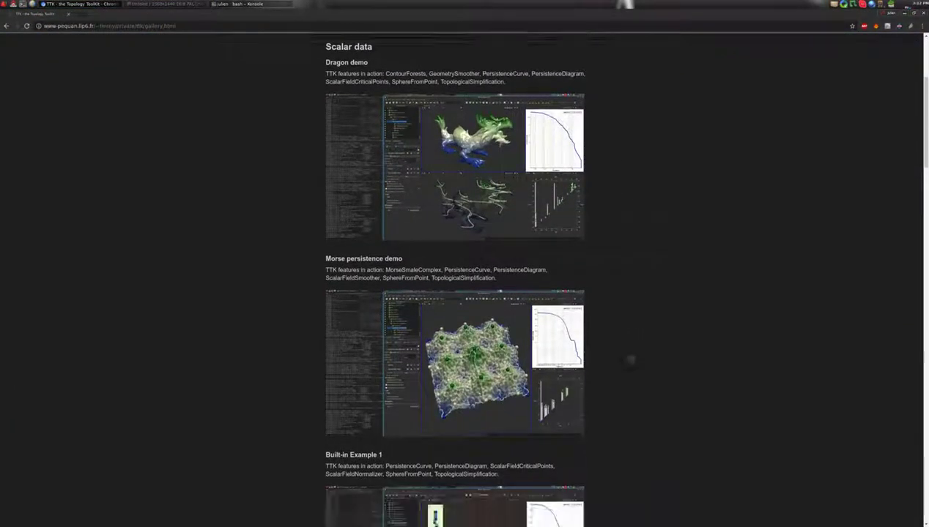
pyautogui.scroll(-8, 621, 358)
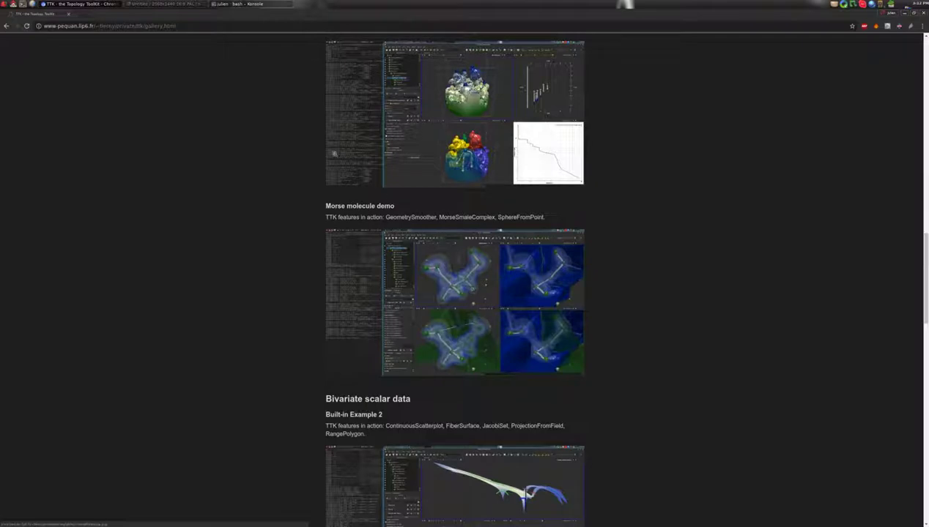
# Switch to the Konsole terminal and change into the ttk directory.
pyautogui.click(233, 5)
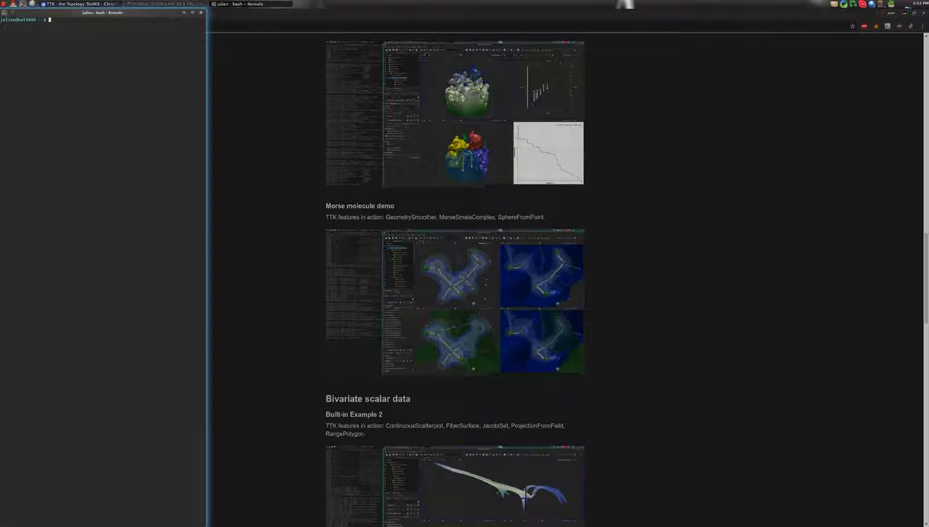
pyautogui.write('cd ttk/ttk')
pyautogui.press('BackSpace')
pyautogui.press('BackSpace')
pyautogui.press('BackSpace')
pyautogui.press('Return')
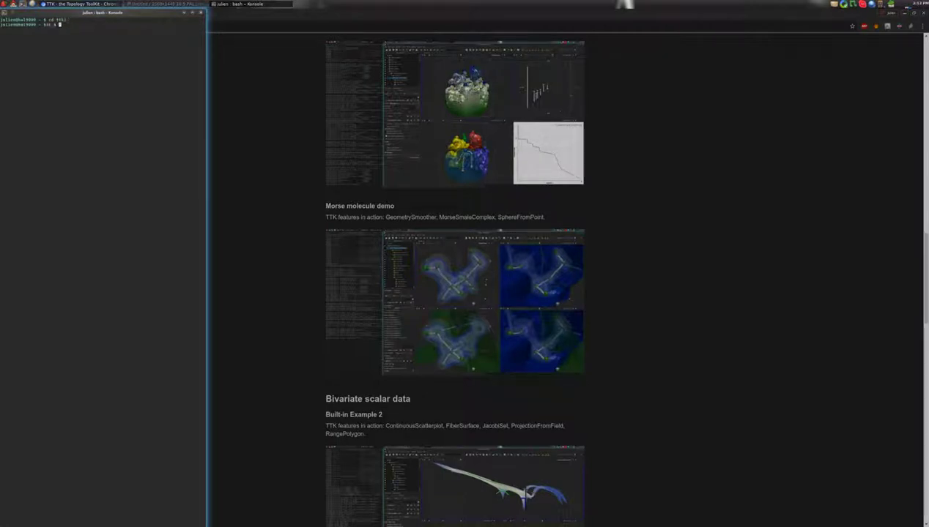
# List the directory's contents and change into ttk-data-0.9.
pyautogui.write('l')
pyautogui.press('Return')
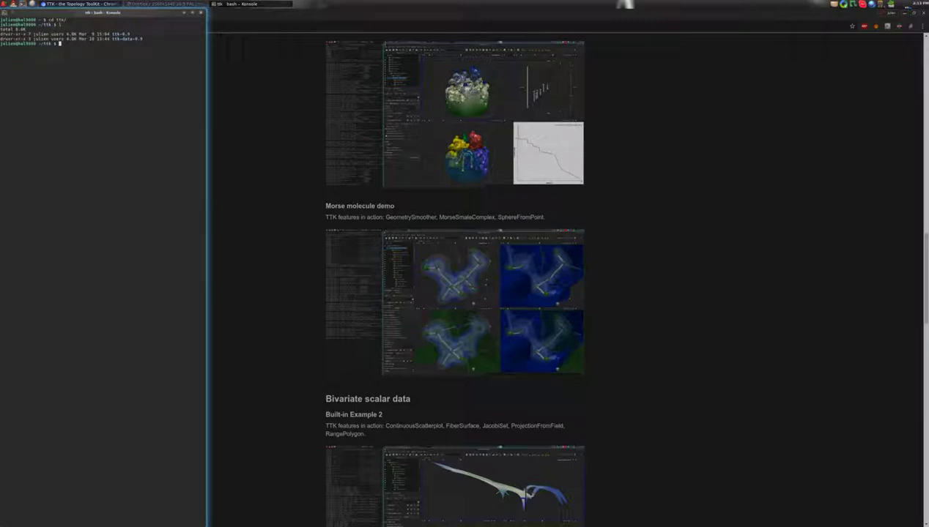
pyautogui.write('cd ttk-d')
pyautogui.press('Tab')
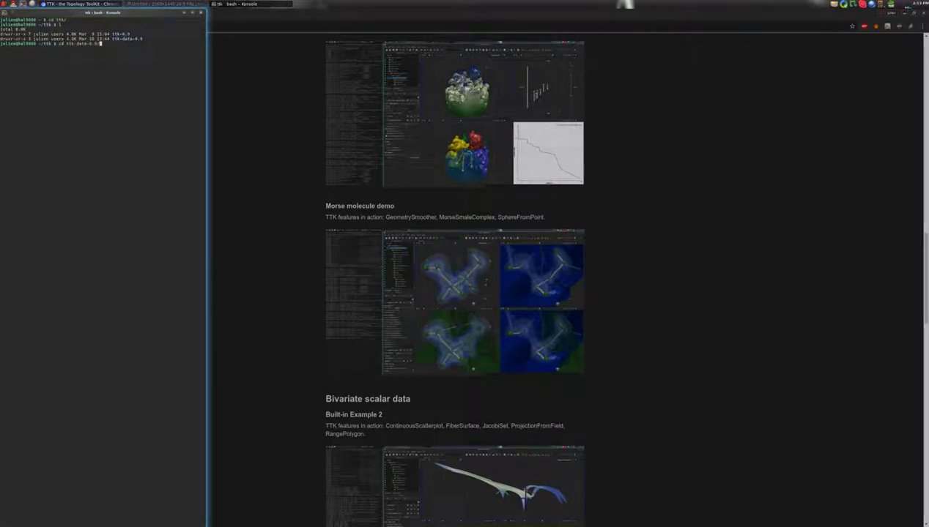
pyautogui.press('Return')
# Launch ParaView from the terminal with the state file states/morseMolecule.pvsm.
pyautogui.write('paraview ')
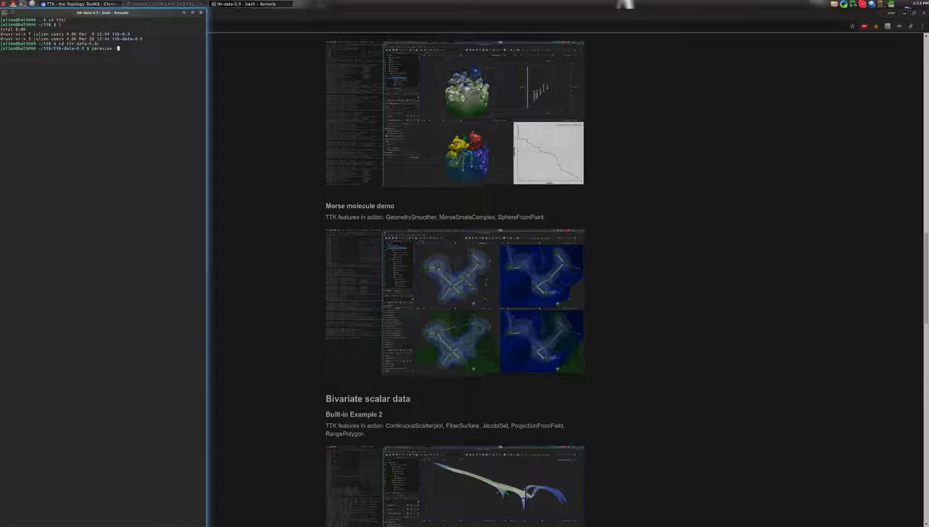
pyautogui.write('--states')
pyautogui.write('states/morse')
pyautogui.press('Tab')
pyautogui.press('Return')
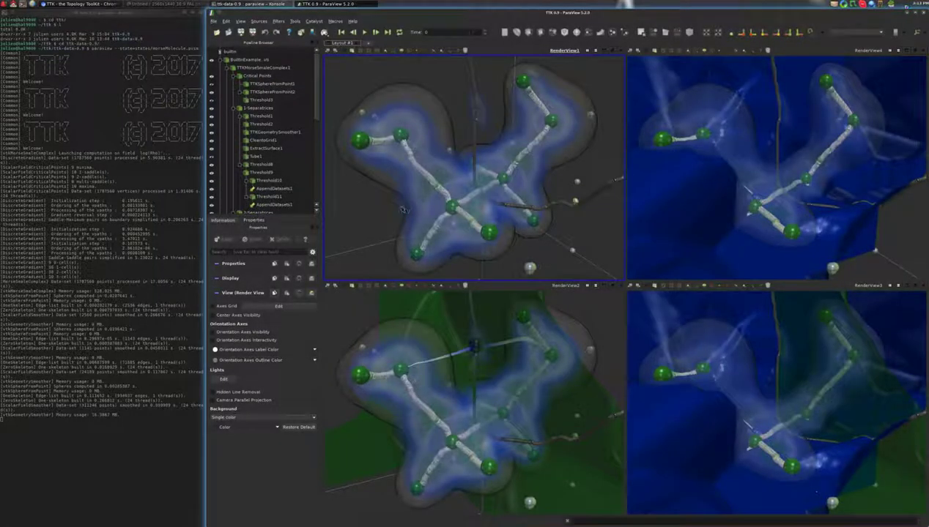
# Examine the molecule's critical points and the 1-separatrices linking them in RenderView1, both from afar and close up.
pyautogui.moveTo(407, 198); pyautogui.dragTo(453, 200)
pyautogui.scroll(-2, 450, 192)
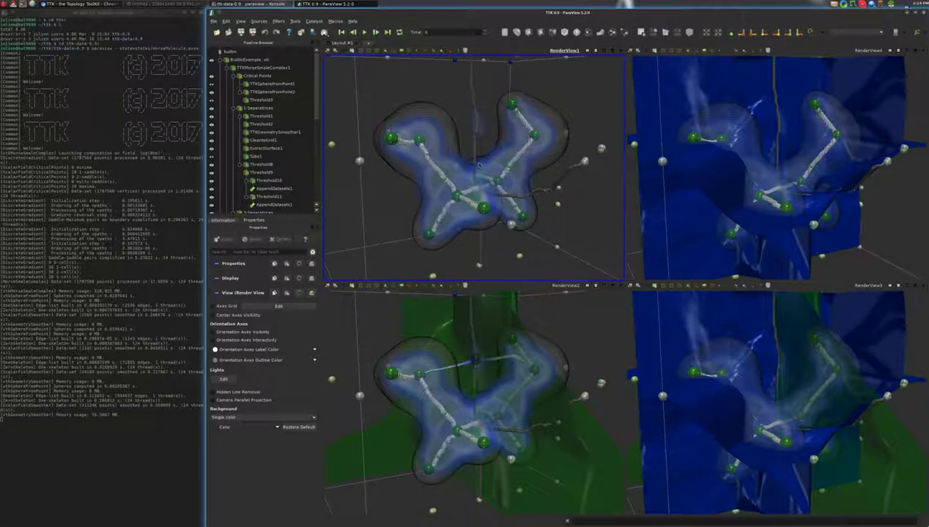
pyautogui.scroll(3, 479, 166)
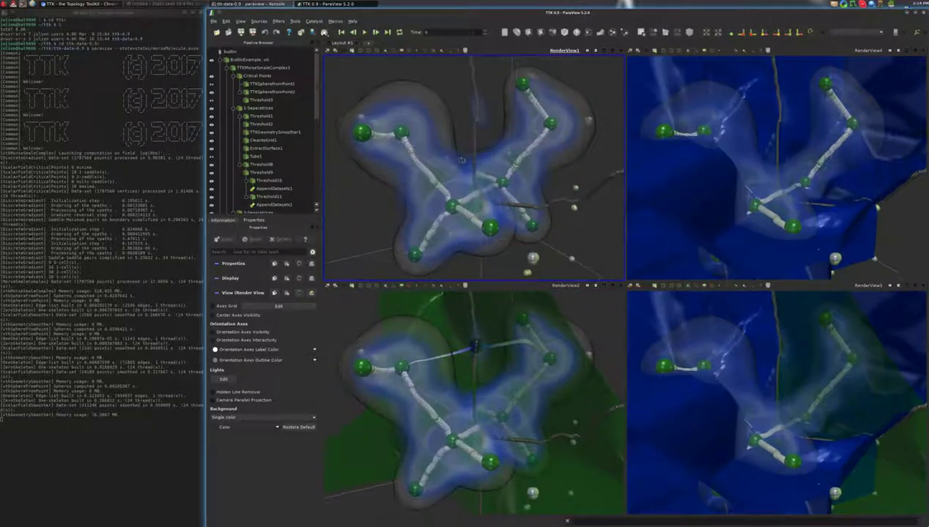
pyautogui.scroll(1, 459, 158)
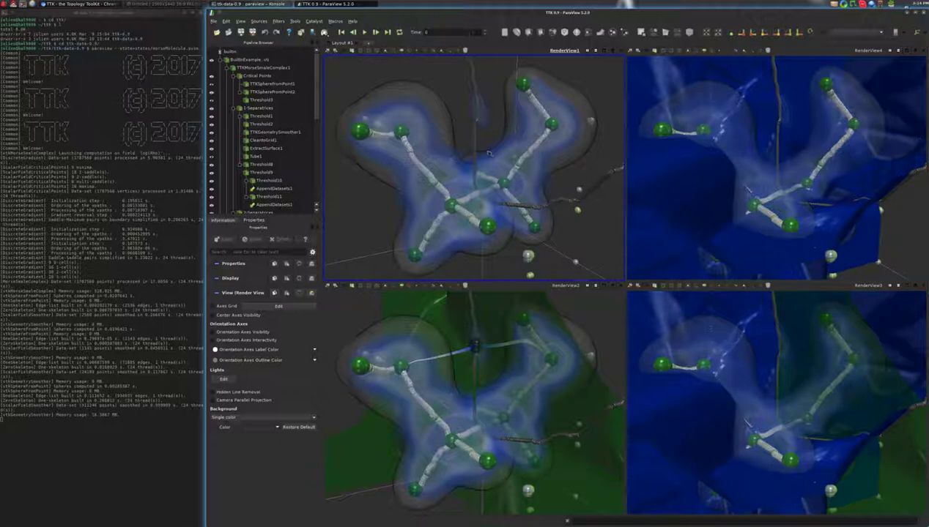
pyautogui.scroll(-3, 458, 159)
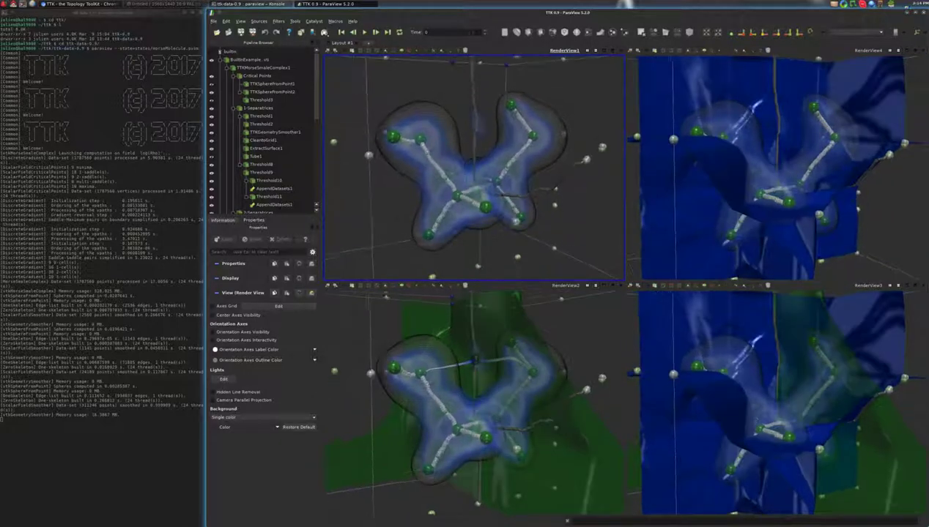
pyautogui.moveTo(465, 179); pyautogui.dragTo(467, 160)
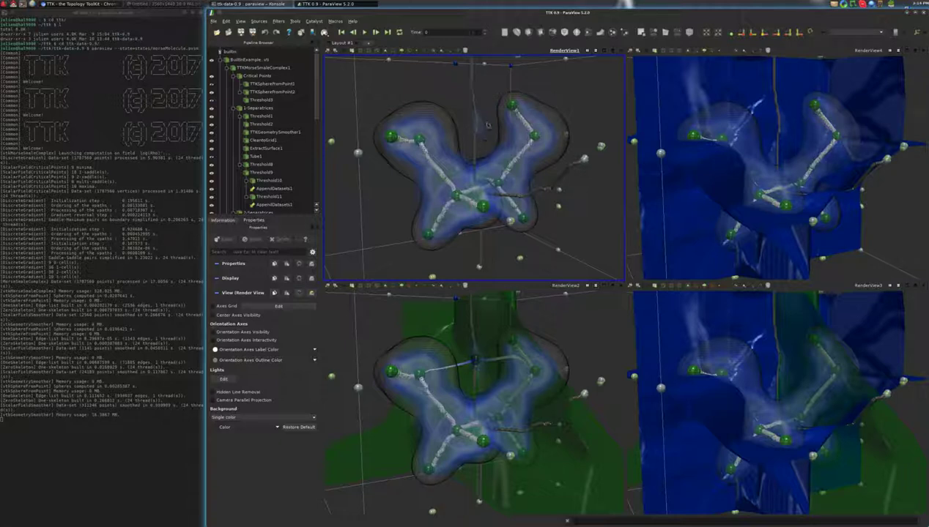
pyautogui.moveTo(499, 121); pyautogui.dragTo(503, 126)
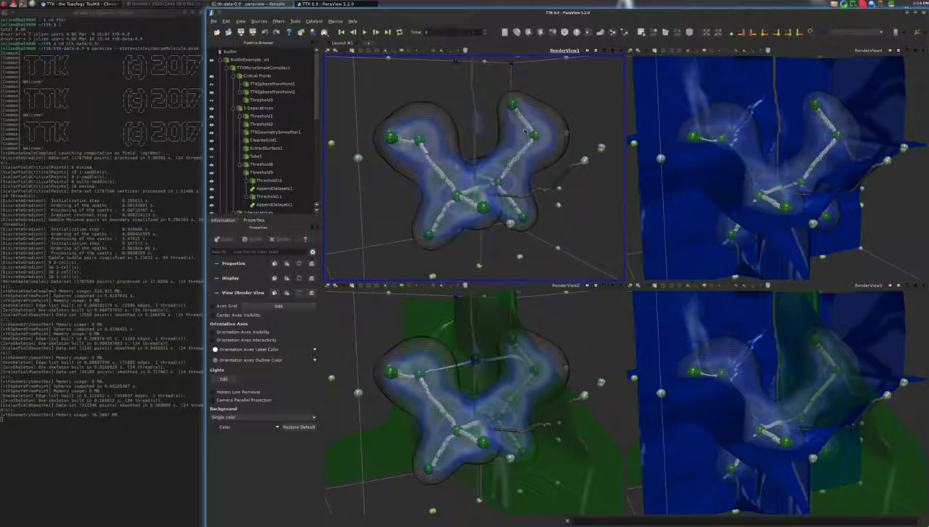
pyautogui.scroll(5, 517, 132)
pyautogui.scroll(2, 513, 141)
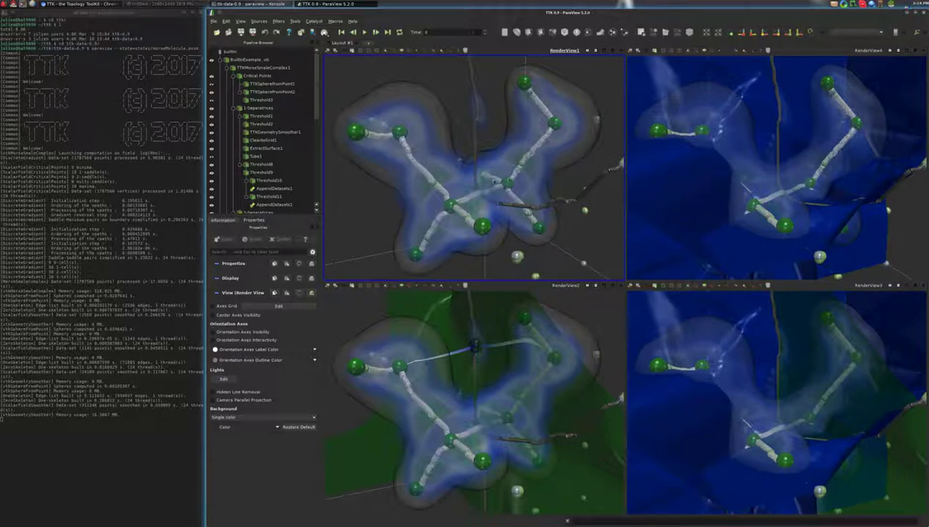
pyautogui.moveTo(506, 179); pyautogui.dragTo(508, 181)
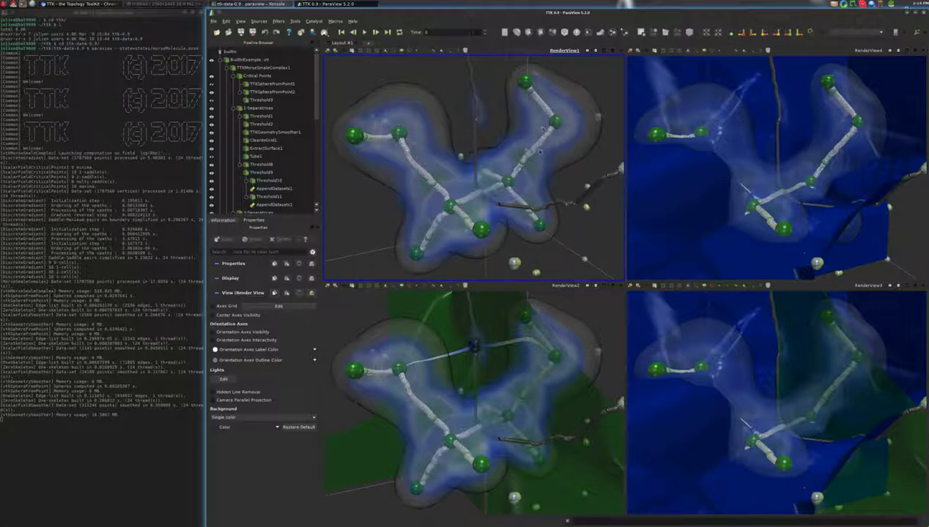
pyautogui.moveTo(528, 158); pyautogui.dragTo(499, 178)
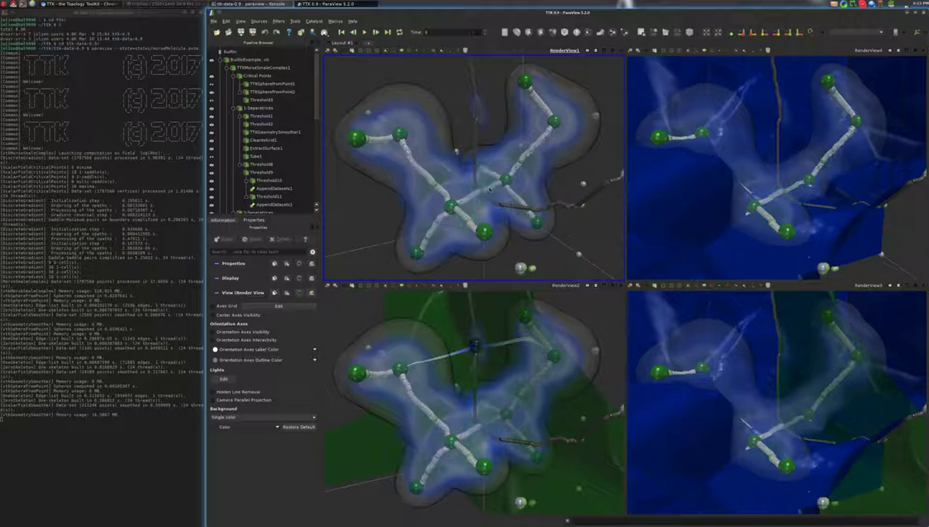
pyautogui.moveTo(479, 215); pyautogui.dragTo(482, 194)
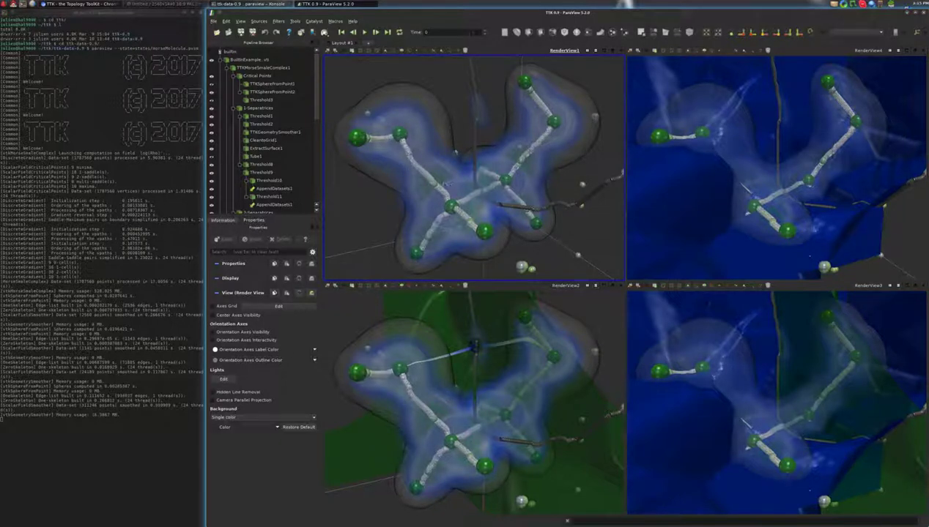
pyautogui.moveTo(388, 118); pyautogui.dragTo(472, 222)
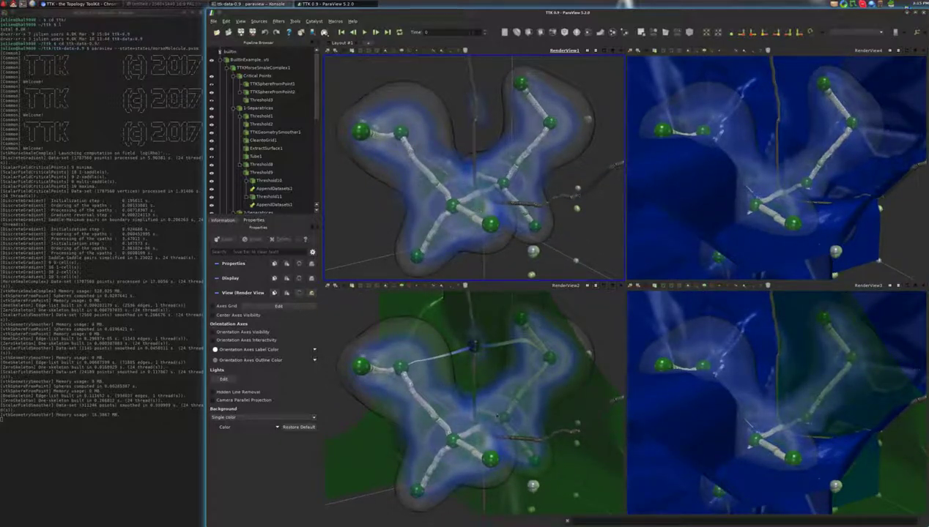
# Inspect the thin separatrices meeting at the dark central critical point in RenderView2 from close up.
pyautogui.moveTo(475, 330); pyautogui.dragTo(473, 394)
pyautogui.scroll(-2, 491, 409)
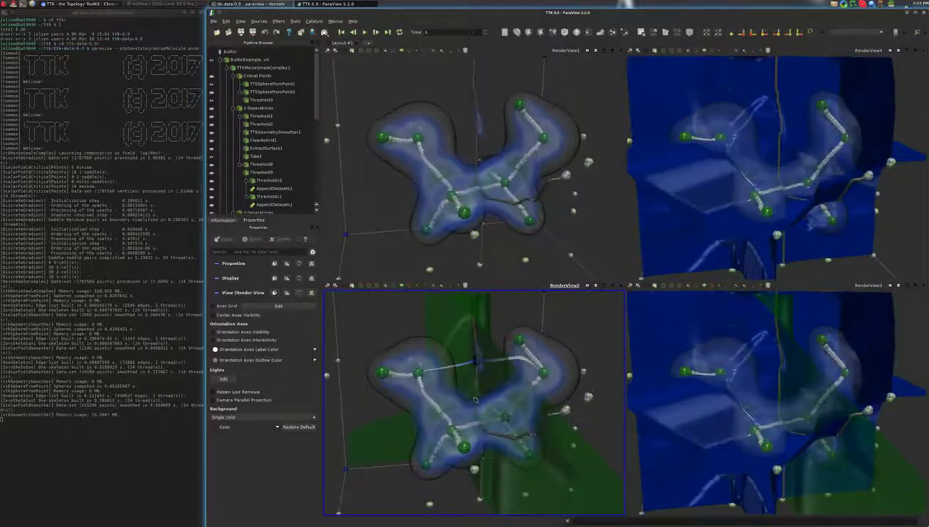
pyautogui.scroll(3, 456, 376)
pyautogui.scroll(5, 485, 382)
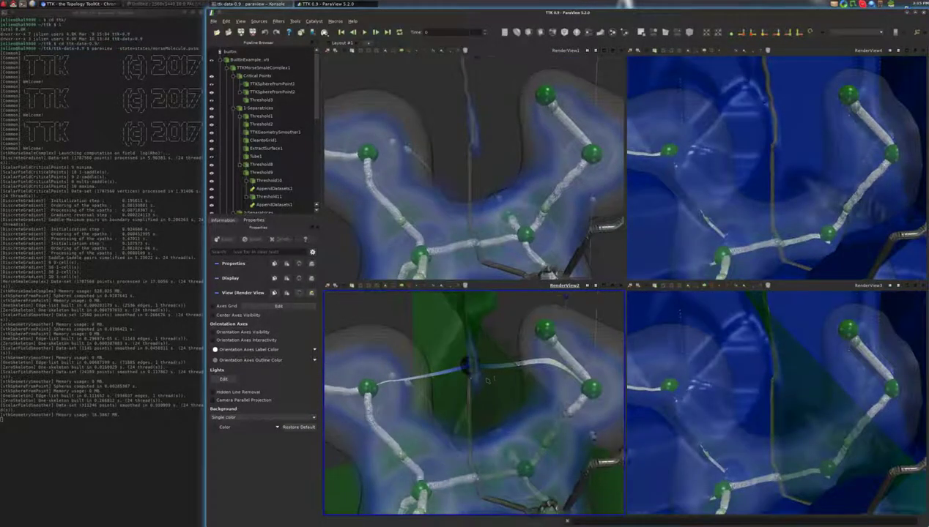
pyautogui.moveTo(485, 382); pyautogui.dragTo(476, 372)
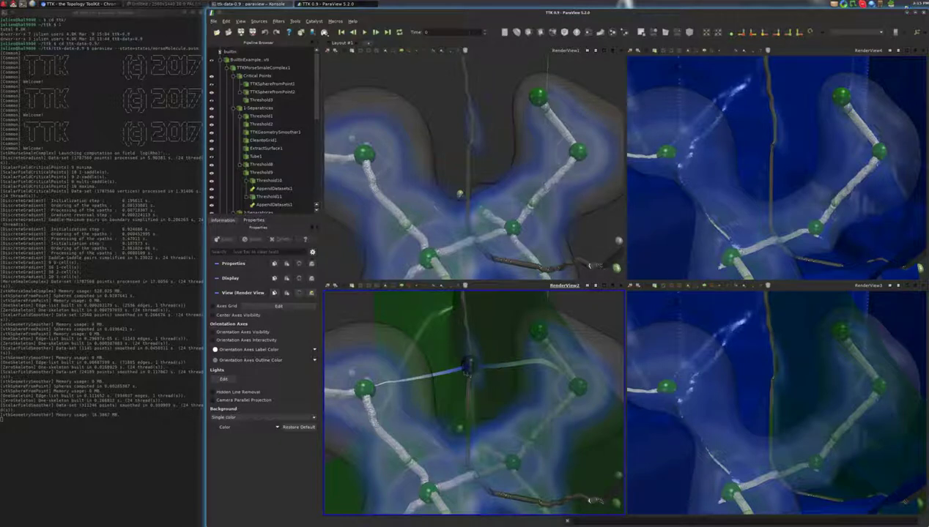
pyautogui.moveTo(468, 366); pyautogui.dragTo(465, 372)
pyautogui.scroll(2, 464, 372)
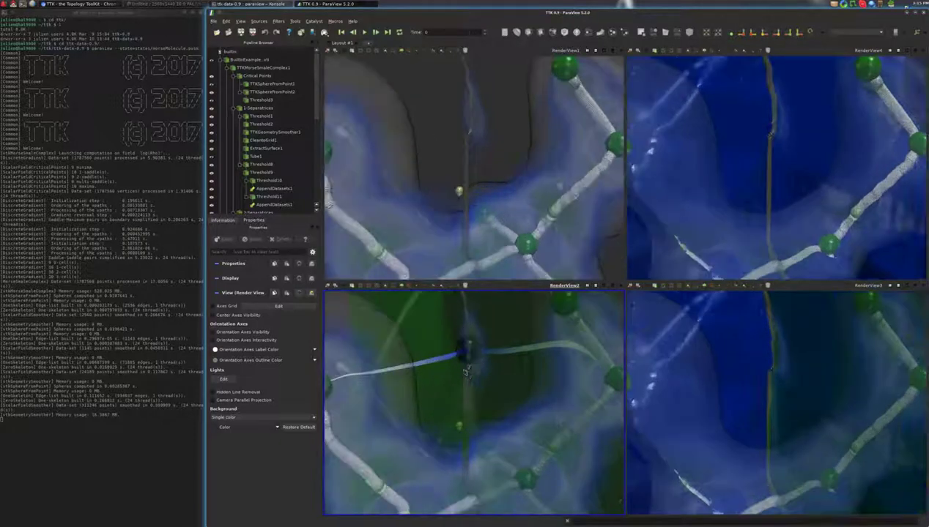
pyautogui.scroll(2, 486, 353)
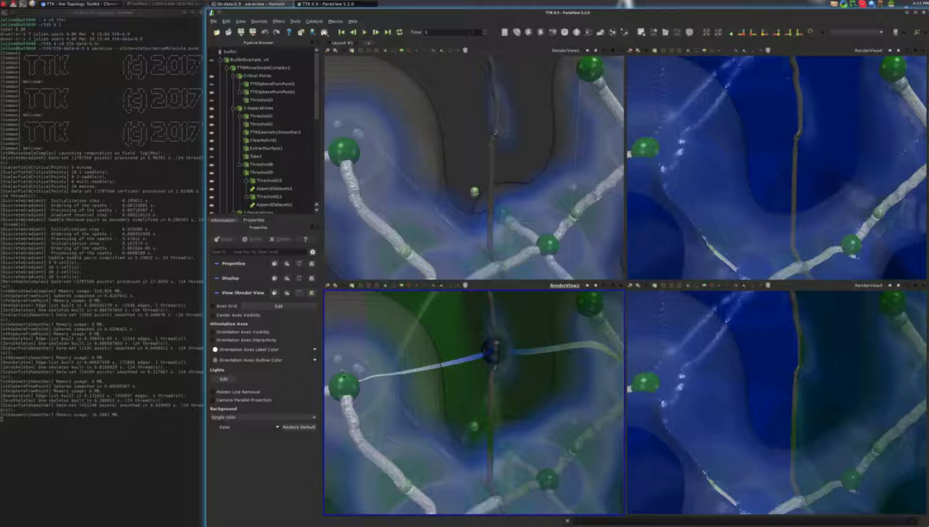
pyautogui.scroll(-2, 484, 364)
pyautogui.moveTo(485, 366); pyautogui.dragTo(456, 394)
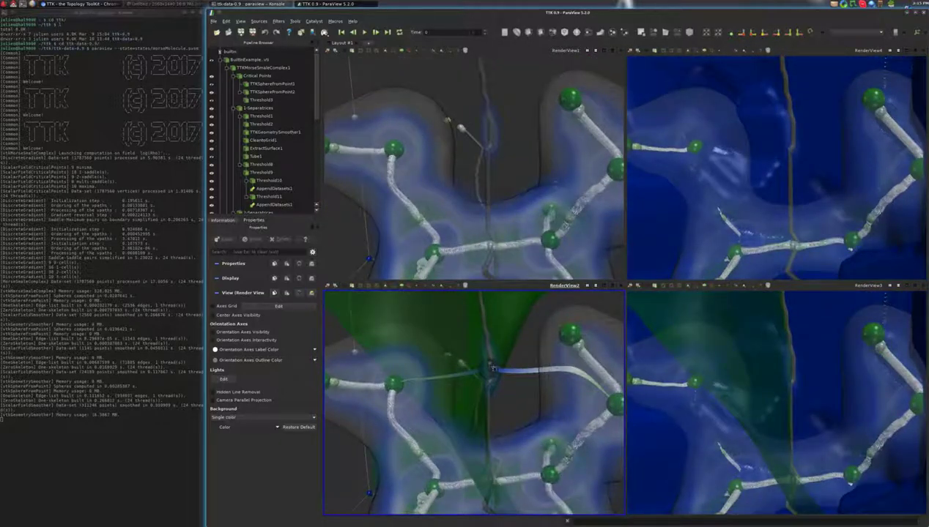
pyautogui.moveTo(513, 381); pyautogui.dragTo(492, 376)
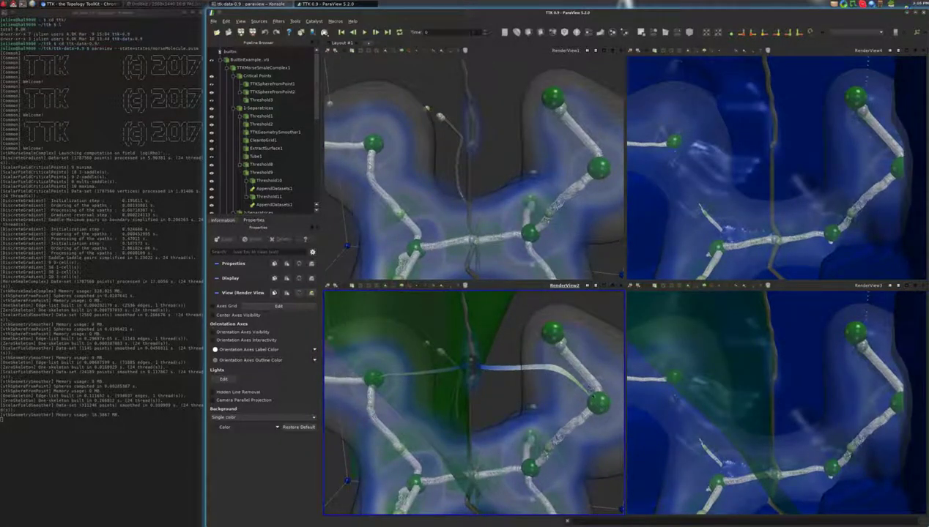
# Examine the green separating surface in relation to the whole molecule in RenderView2 from several angles.
pyautogui.scroll(-5, 501, 390)
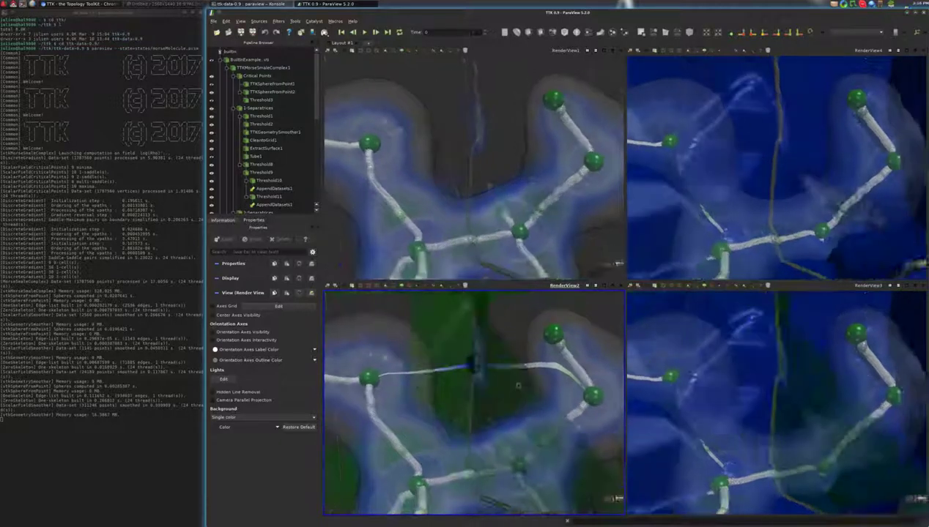
pyautogui.moveTo(508, 387)
pyautogui.mouseDown()
pyautogui.moveTo(492, 392)
pyautogui.moveTo(504, 382)
pyautogui.moveTo(515, 393)
pyautogui.mouseUp()
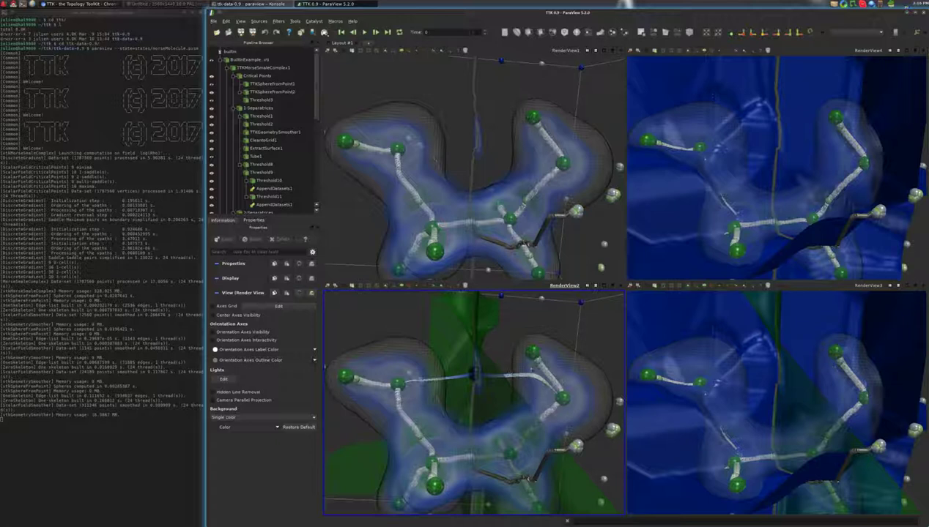
pyautogui.moveTo(505, 388); pyautogui.dragTo(524, 402)
pyautogui.moveTo(525, 402); pyautogui.dragTo(525, 372, button='right')
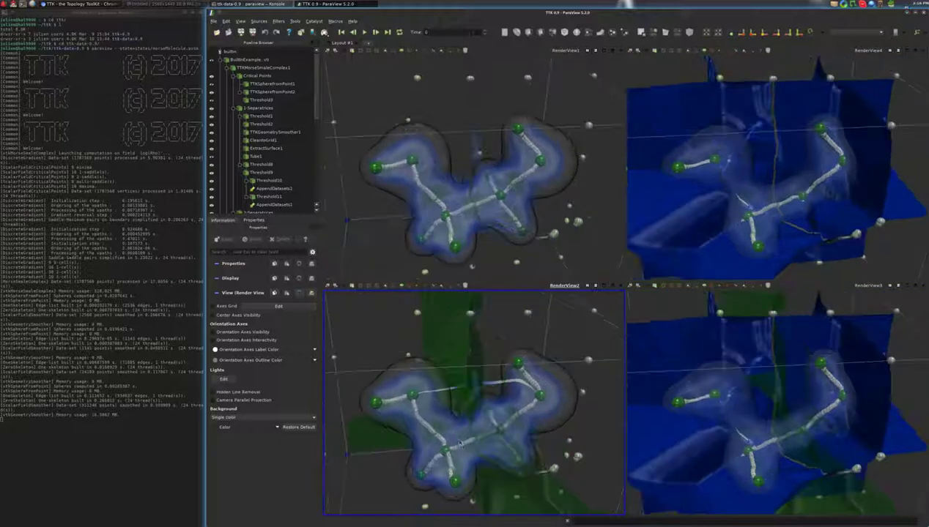
pyautogui.moveTo(474, 381); pyautogui.dragTo(475, 421)
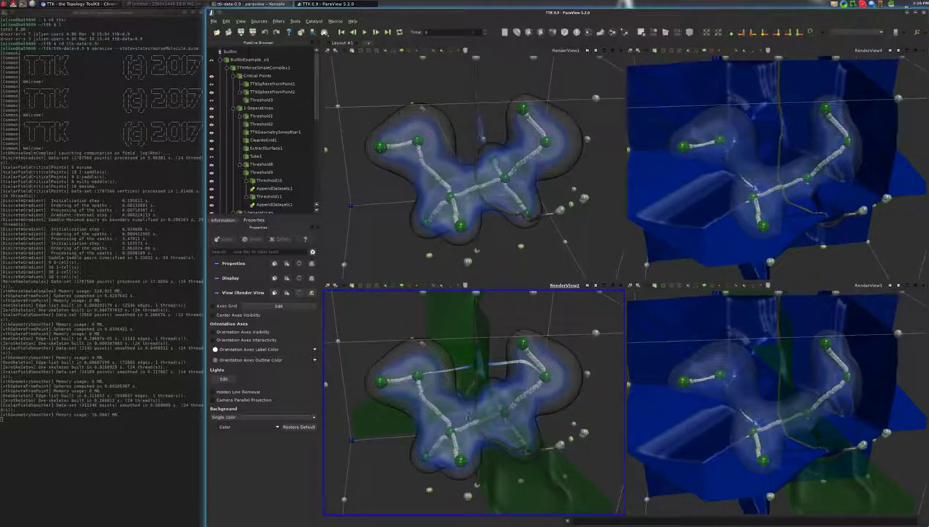
pyautogui.scroll(8, 473, 428)
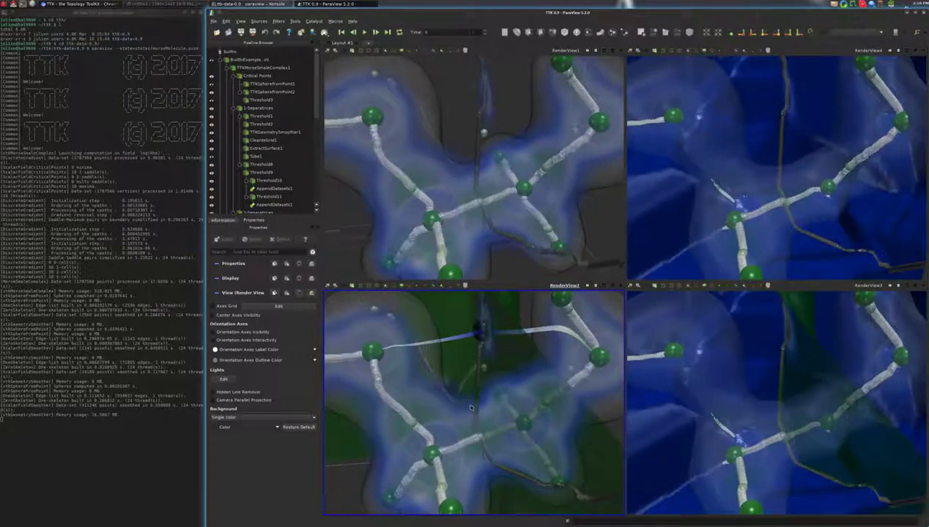
pyautogui.moveTo(470, 407); pyautogui.dragTo(491, 390)
pyautogui.scroll(-3, 492, 406)
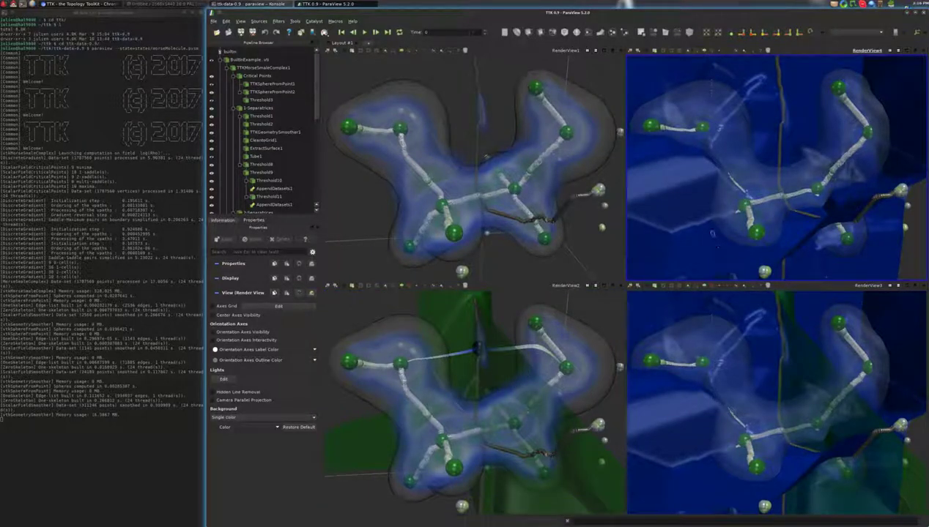
# Examine the blue separating surfaces around the molecule from several sides in the render view showing only blue surfaces.
pyautogui.moveTo(706, 230); pyautogui.dragTo(804, 220)
pyautogui.scroll(-3, 722, 213)
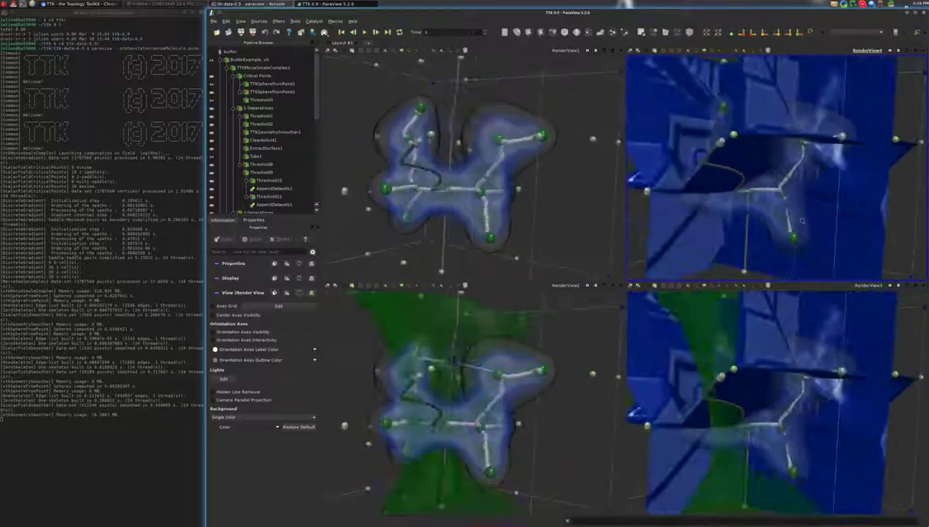
pyautogui.moveTo(726, 224); pyautogui.dragTo(801, 228)
pyautogui.moveTo(725, 218); pyautogui.dragTo(687, 139)
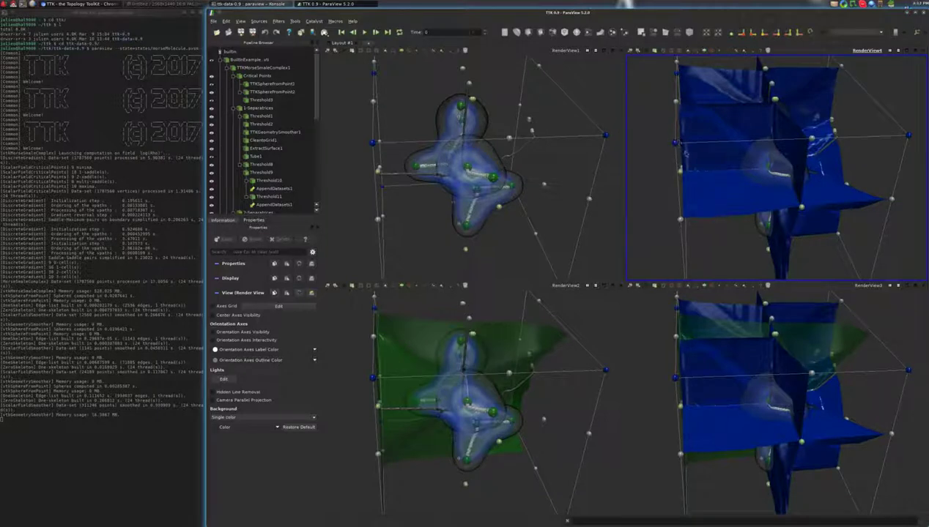
# Examine how the blue separating surfaces cut through the molecule's lobes in RenderView4 from the side and from above.
pyautogui.moveTo(711, 180); pyautogui.dragTo(710, 240)
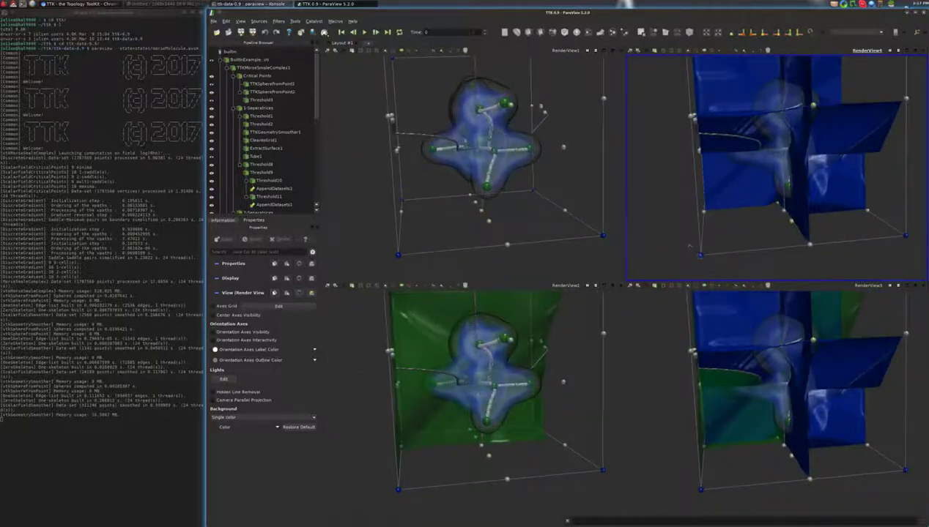
pyautogui.moveTo(776, 108); pyautogui.dragTo(780, 187)
pyautogui.moveTo(829, 211)
pyautogui.mouseDown()
pyautogui.moveTo(778, 200)
pyautogui.moveTo(817, 215)
pyautogui.mouseUp()
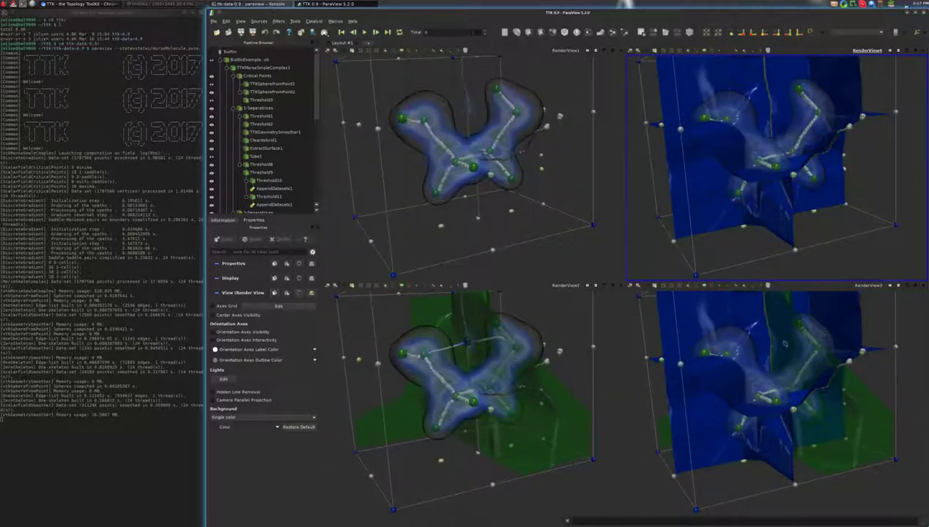
# Examine the blue and green separating surfaces together around the molecule in RenderView3, both from afar and close up.
pyautogui.moveTo(786, 345); pyautogui.dragTo(778, 378)
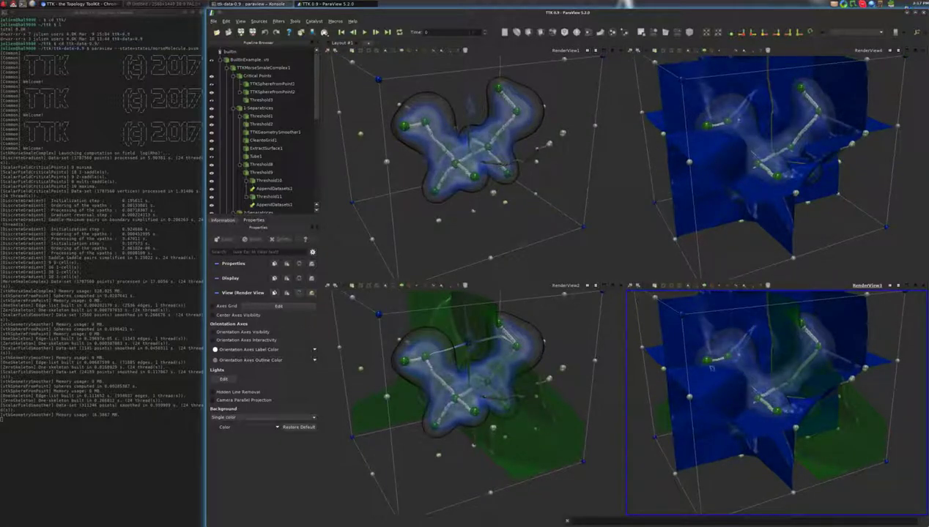
pyautogui.moveTo(773, 382); pyautogui.dragTo(779, 331)
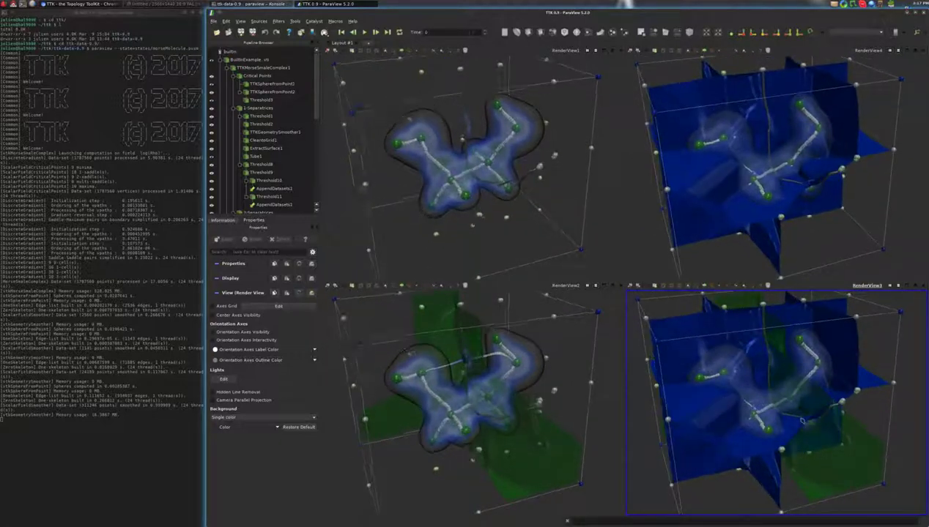
pyautogui.scroll(3, 793, 419)
pyautogui.moveTo(759, 364); pyautogui.dragTo(758, 391, button='middle')
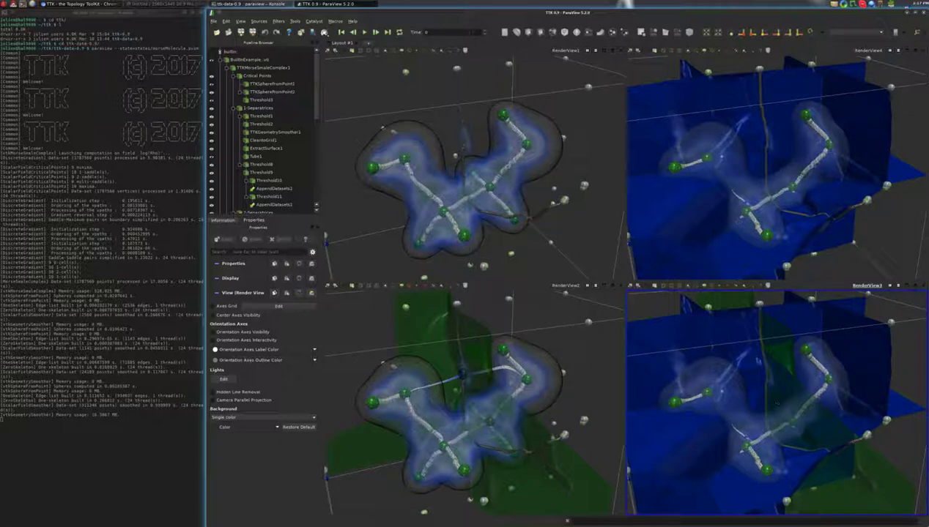
pyautogui.moveTo(776, 330); pyautogui.dragTo(777, 327)
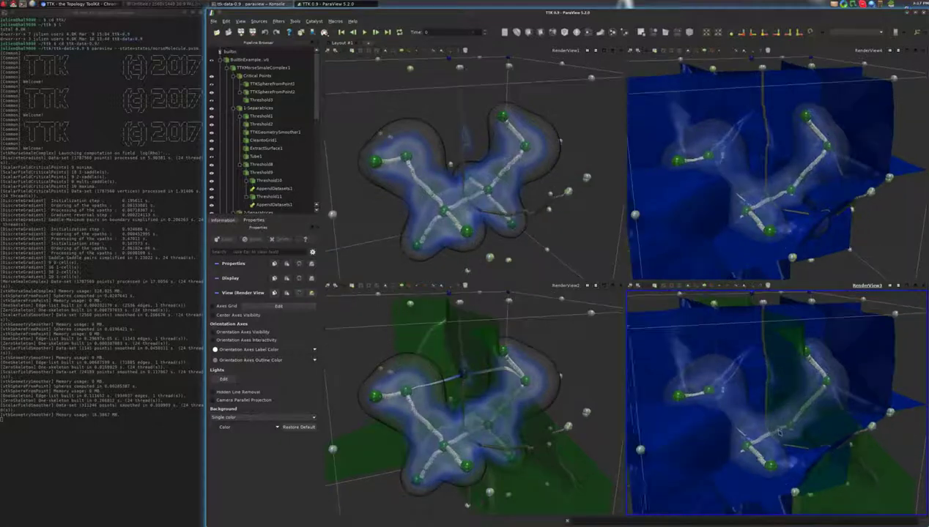
pyautogui.scroll(-2, 750, 440)
pyautogui.scroll(3, 751, 438)
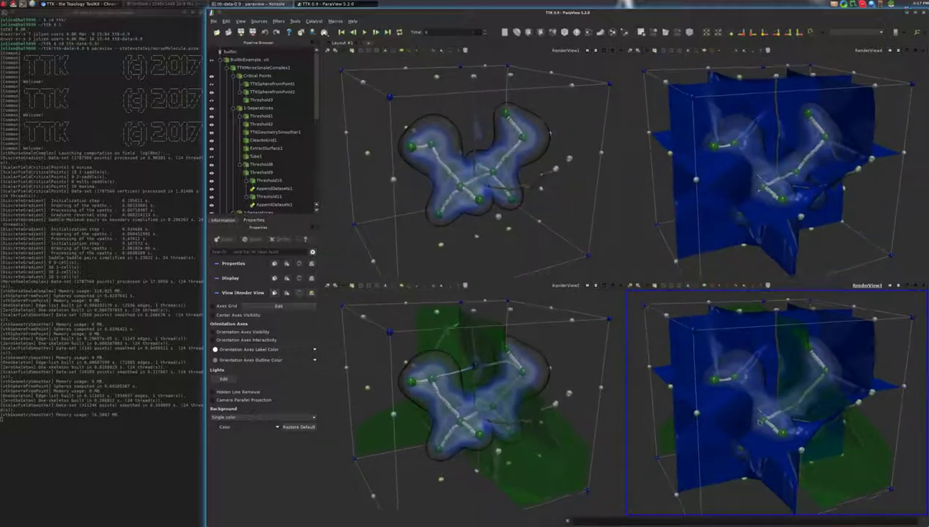
pyautogui.moveTo(758, 426); pyautogui.dragTo(769, 430)
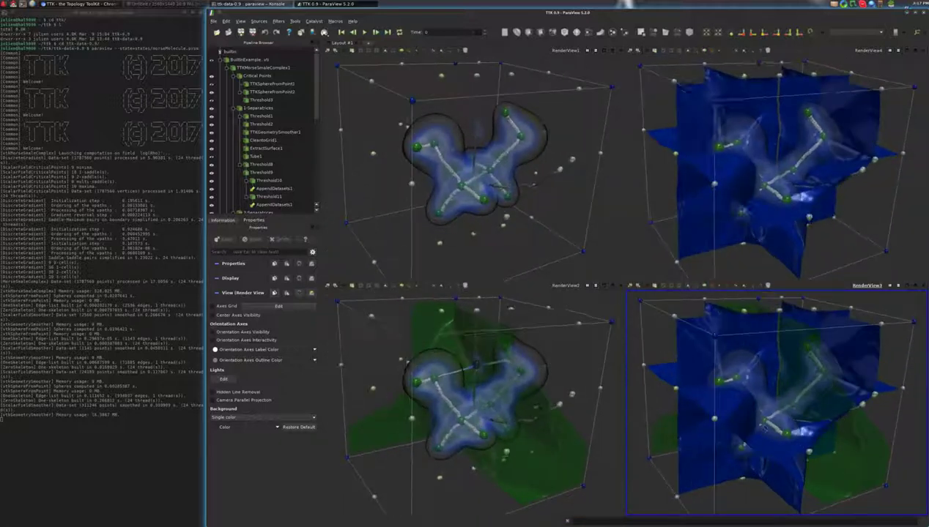
# Inspect the molecule's bond-like separatrices and the thin one crossing its lower lobe in RenderView1 from close up.
pyautogui.moveTo(470, 242); pyautogui.dragTo(493, 213)
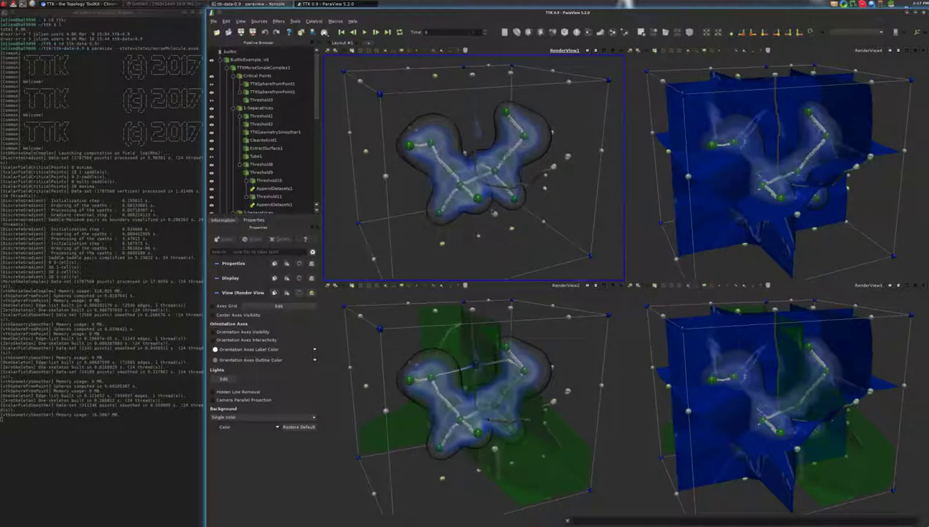
pyautogui.scroll(3, 554, 208)
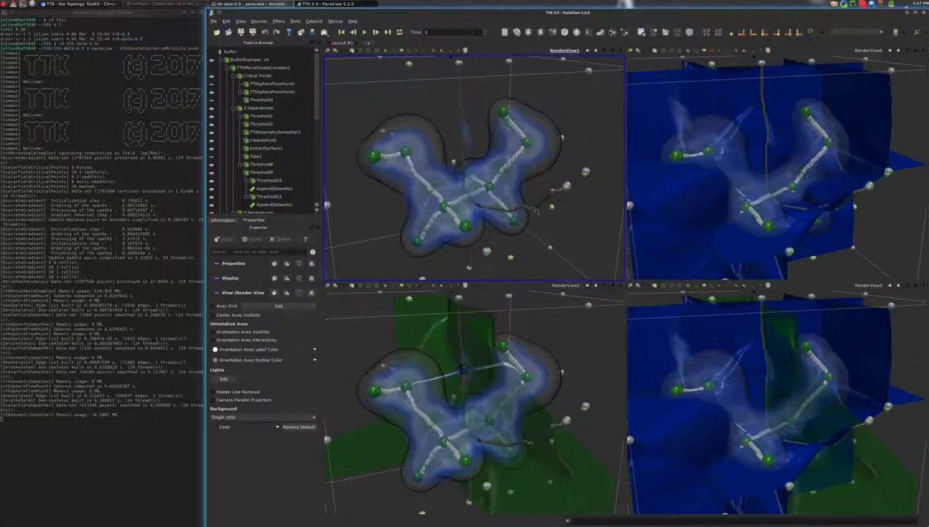
pyautogui.moveTo(531, 211); pyautogui.dragTo(542, 210)
pyautogui.moveTo(568, 178); pyautogui.dragTo(514, 193)
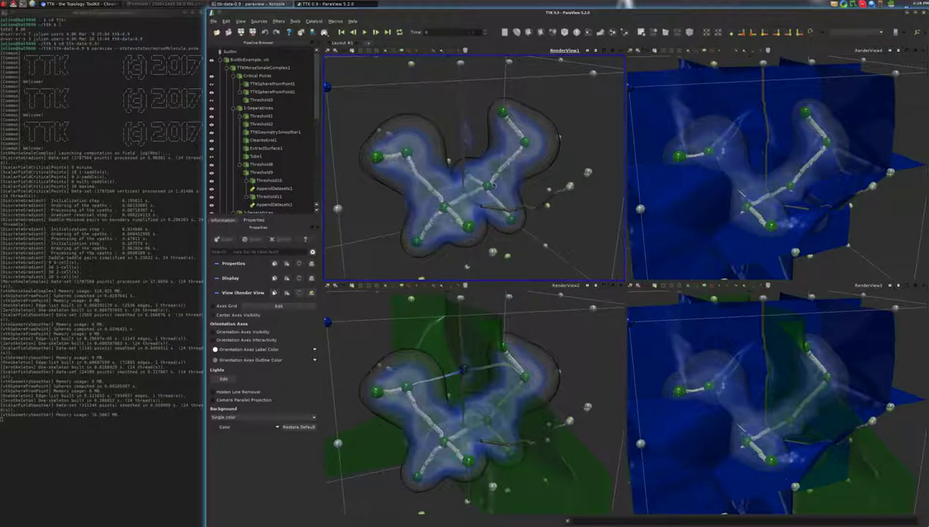
pyautogui.scroll(2, 494, 185)
pyautogui.moveTo(462, 173); pyautogui.dragTo(471, 170, button='middle')
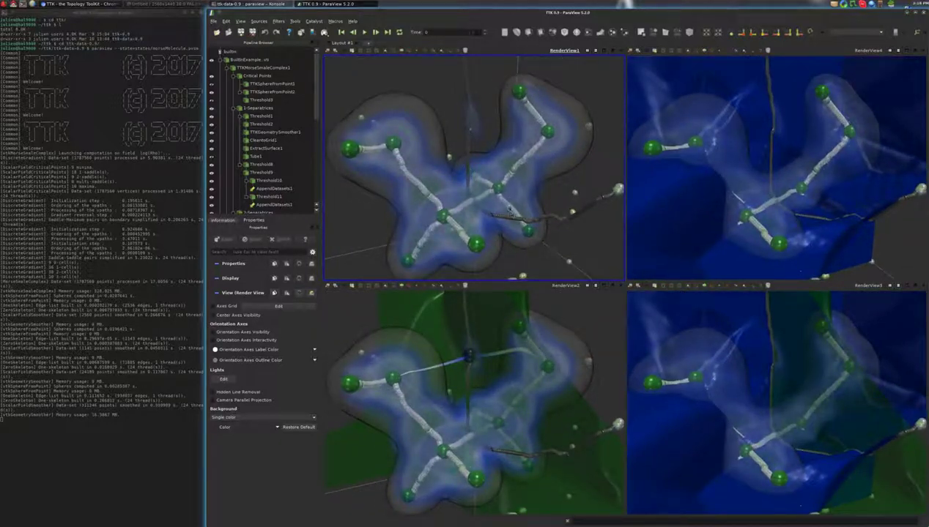
pyautogui.moveTo(482, 213); pyautogui.dragTo(483, 220)
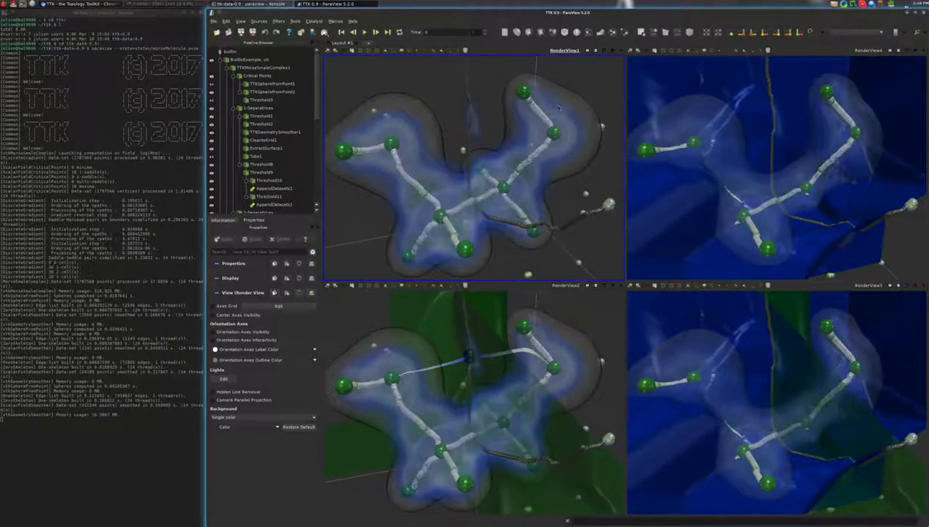
pyautogui.moveTo(517, 136); pyautogui.dragTo(520, 136)
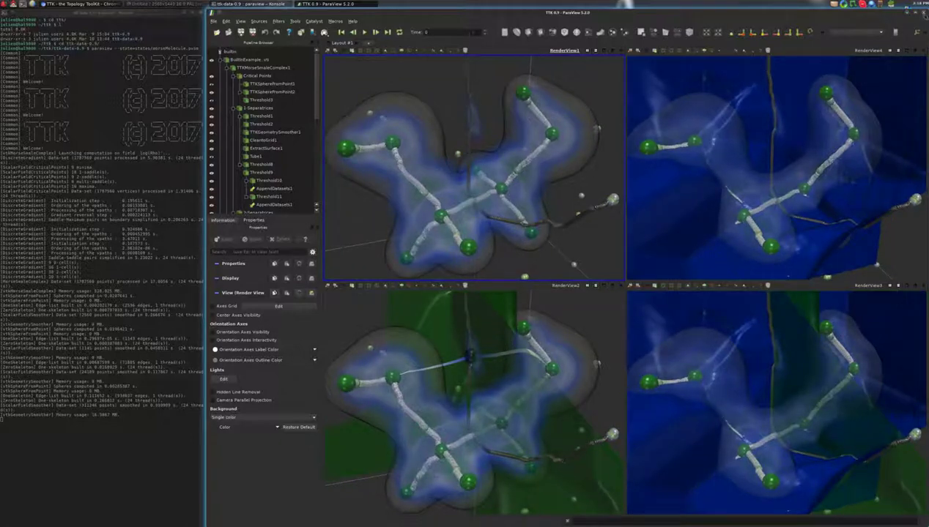
# Close the Morse molecule session and relaunch ParaView from the terminal with BuiltInExample2.vti.
pyautogui.click(922, 12)
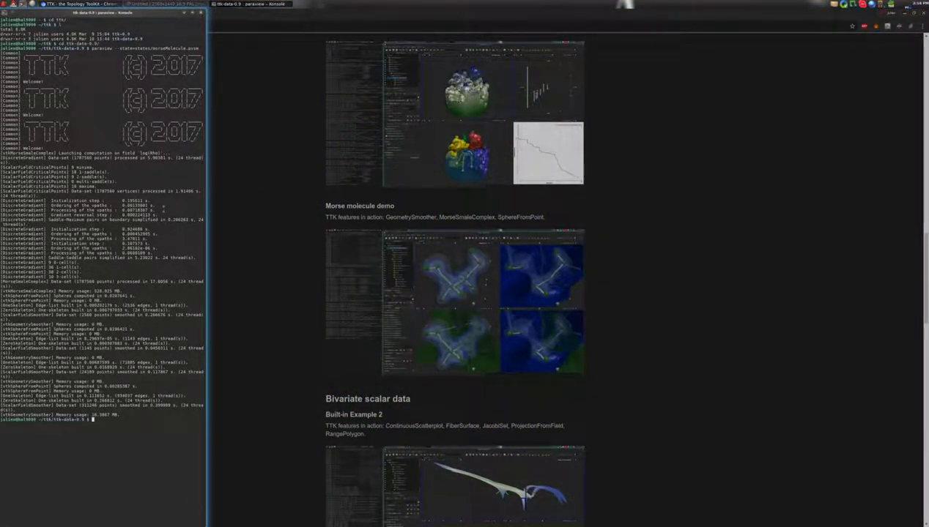
pyautogui.write('paraview -')
pyautogui.write('builtInExample')
pyautogui.write('1/vis')
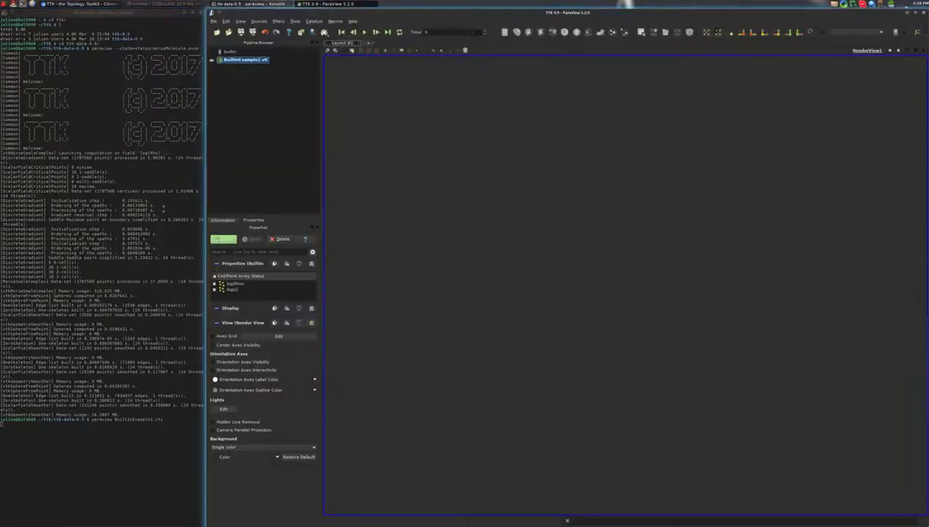
# Load the BuiltInExample2.vti data with its log(Rho) and log(s) arrays and show its outline at an angle.
pyautogui.press('Escape')
pyautogui.click(227, 239)
pyautogui.moveTo(662, 260); pyautogui.dragTo(604, 279)
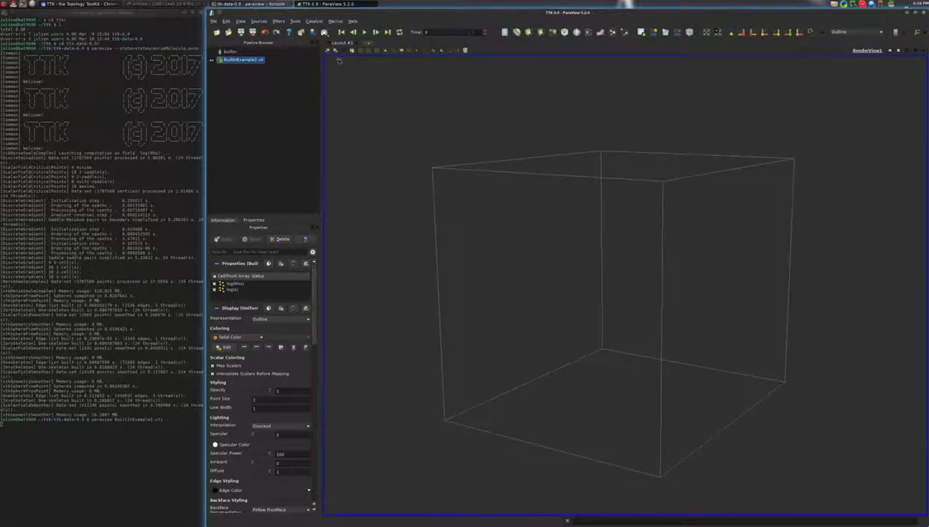
pyautogui.click(278, 21)
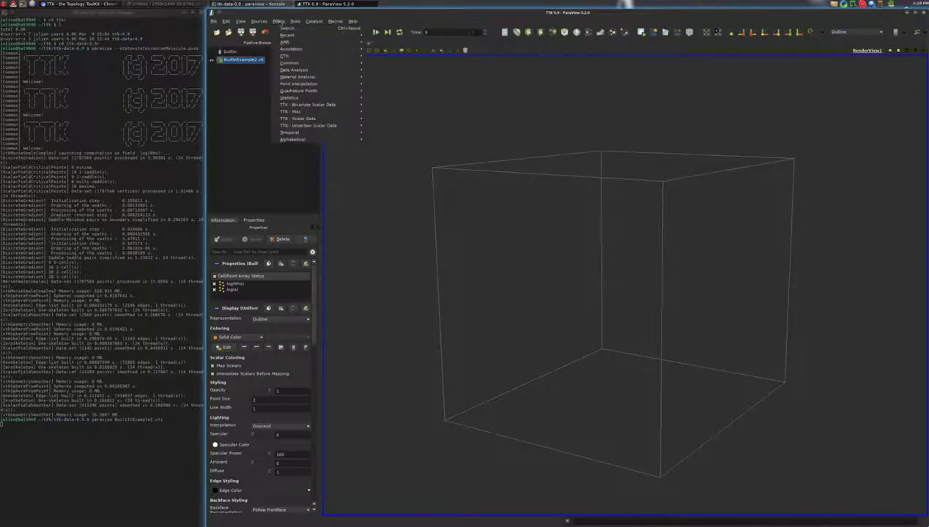
pyautogui.moveTo(301, 139)
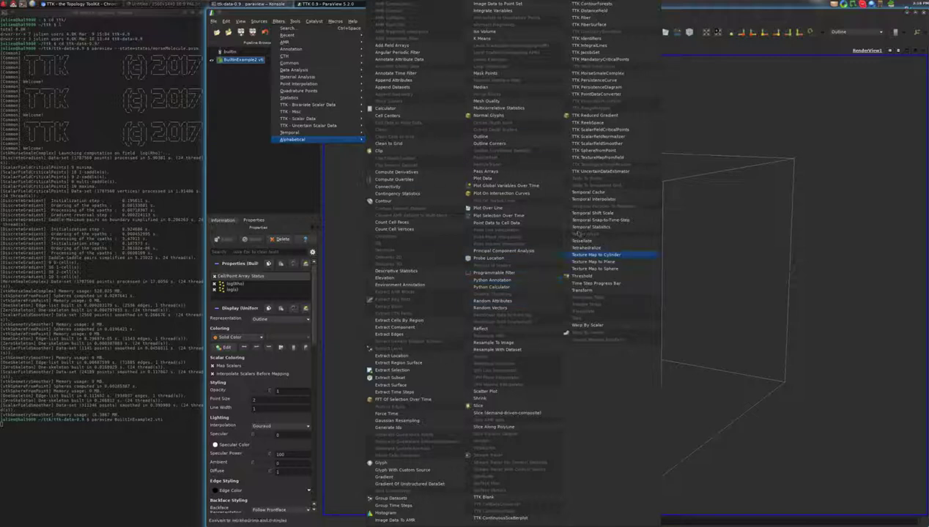
pyautogui.moveTo(315, 110)
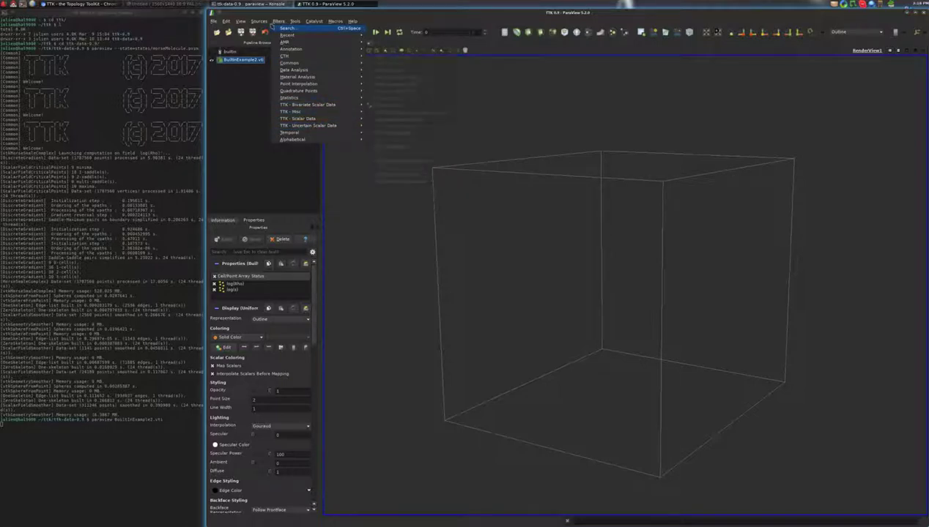
pyautogui.click(279, 22)
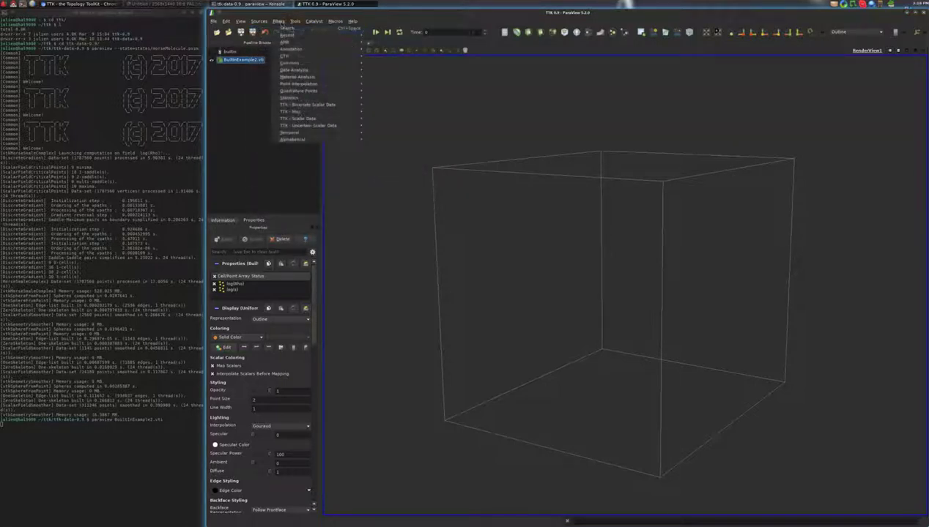
pyautogui.click(279, 21)
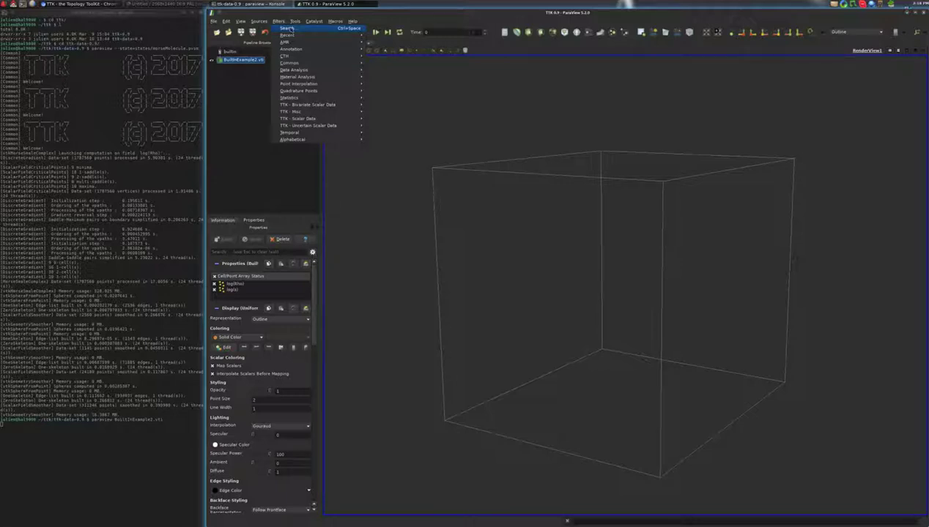
pyautogui.click(523, 211)
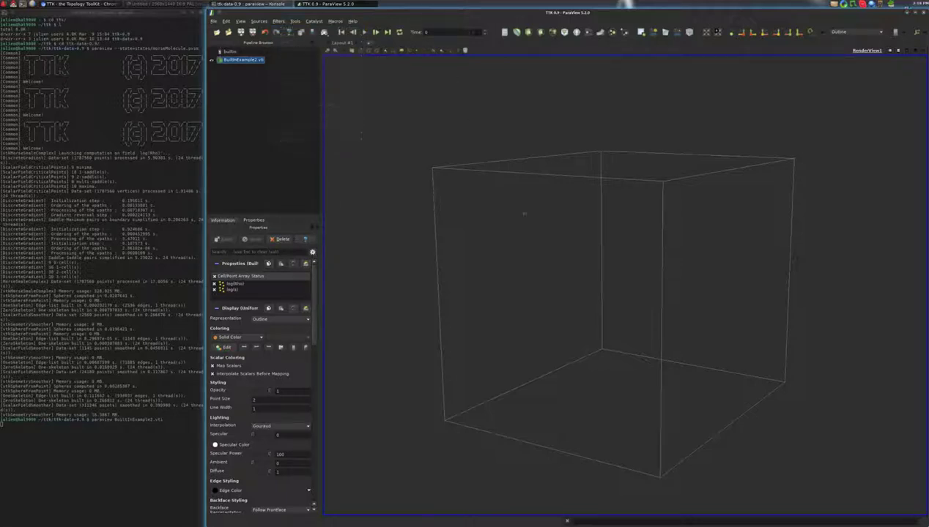
# Search for the Contour filter and add it to the BuiltInExample2.vti dataset.
pyautogui.moveTo(531, 225); pyautogui.dragTo(530, 231)
pyautogui.hotkey('ctrl', 'space')
pyautogui.write('contour')
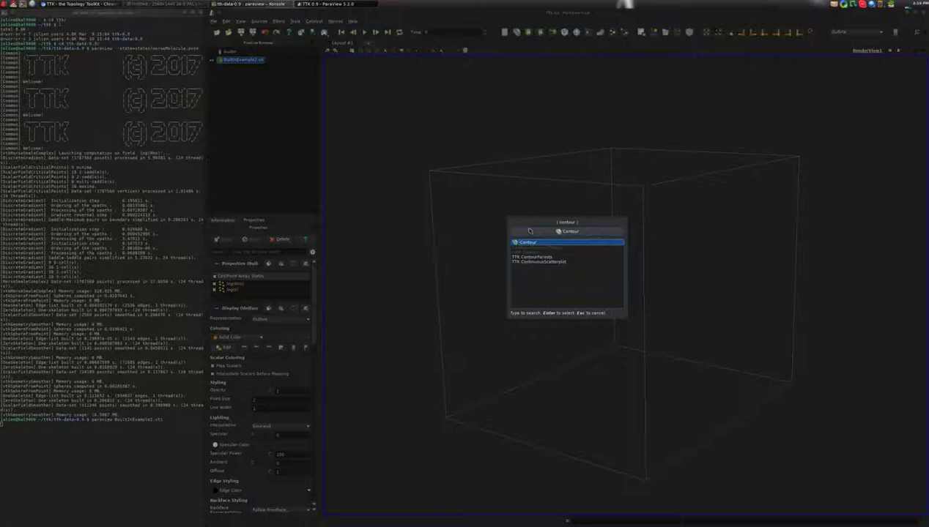
pyautogui.press('Return')
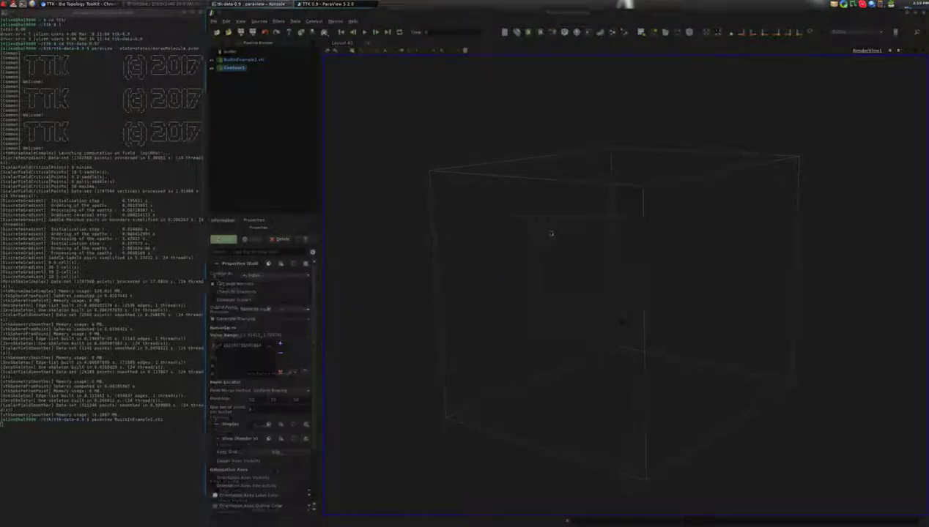
# Extract the isosurface of log(Rho) at value 1 and view it from another angle.
pyautogui.click(274, 276)
pyautogui.click(267, 283)
pyautogui.doubleClick(258, 347)
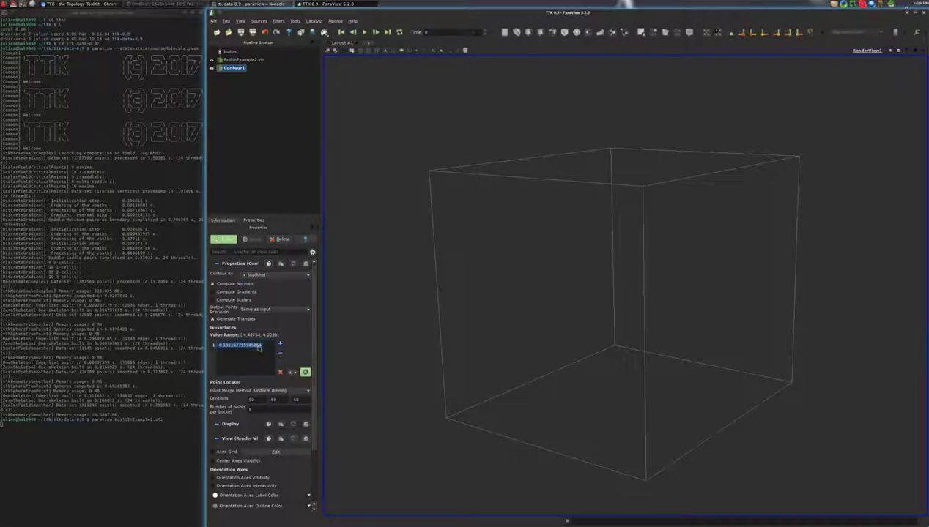
pyautogui.write('0')
pyautogui.click(223, 242)
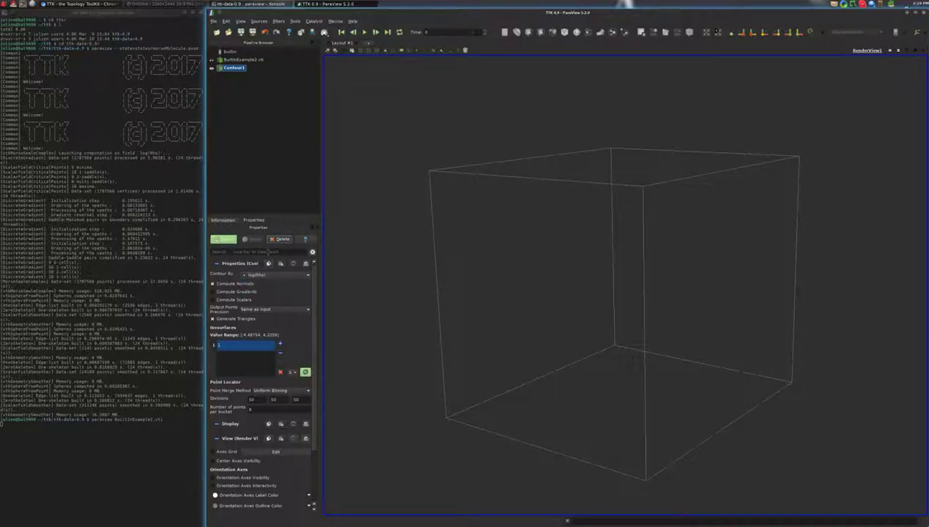
pyautogui.moveTo(498, 328); pyautogui.dragTo(611, 282)
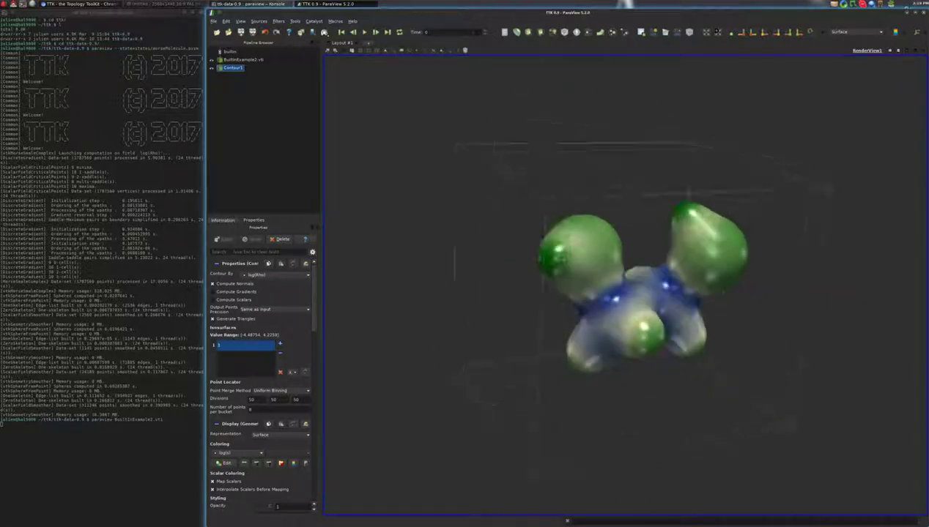
# Display the isosurface in Solid Color as Surface With Edges with an opacity of 0.1.
pyautogui.click(238, 452)
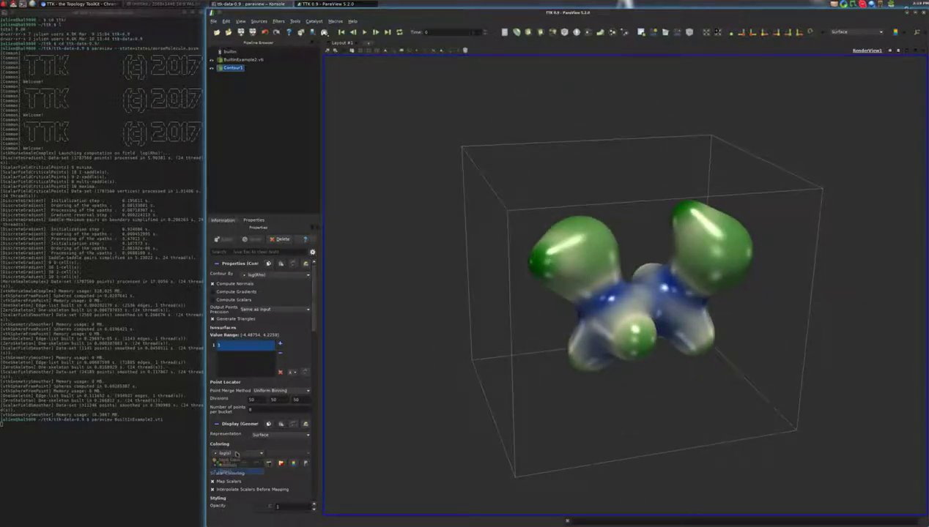
pyautogui.click(233, 448)
pyautogui.click(295, 437)
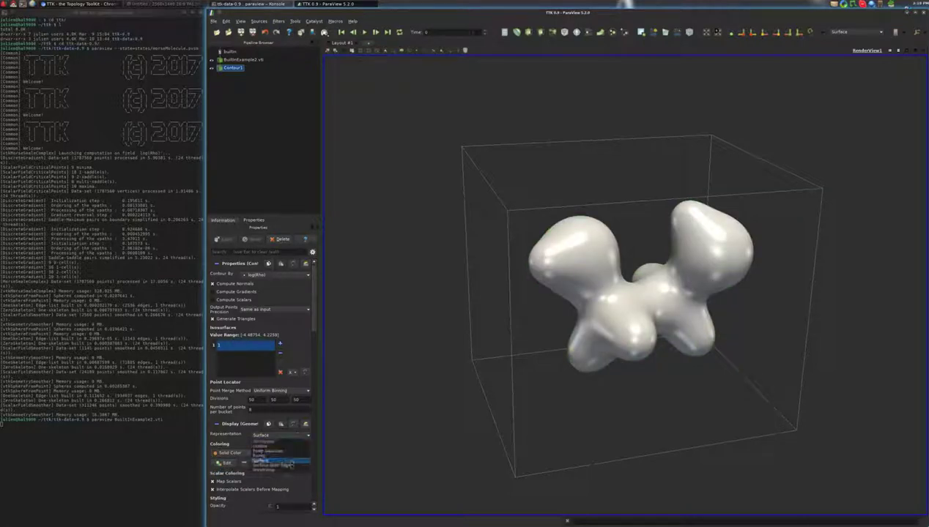
pyautogui.click(271, 460)
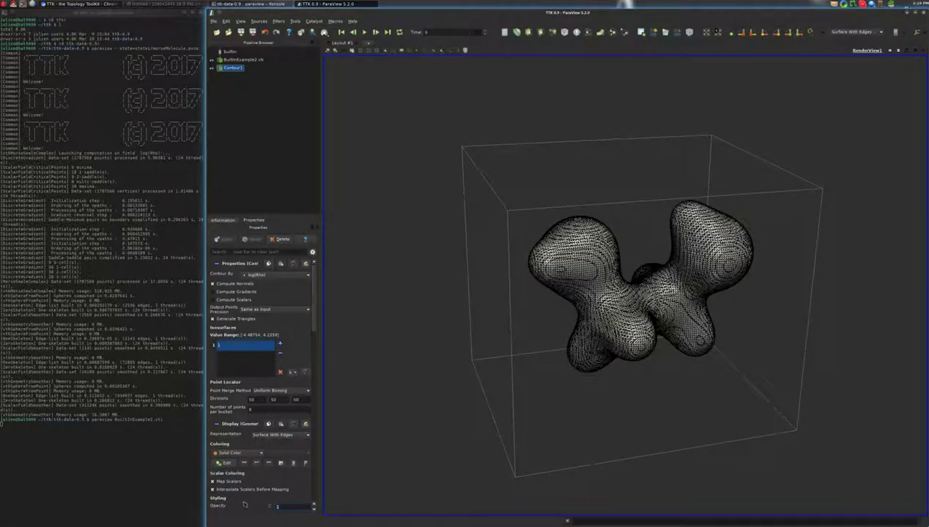
pyautogui.press('Tab')
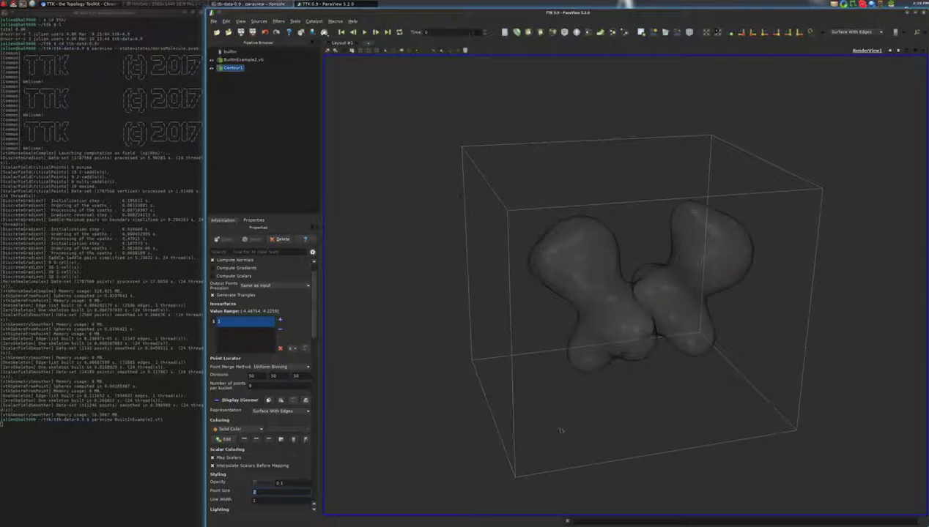
pyautogui.moveTo(550, 381); pyautogui.dragTo(539, 358)
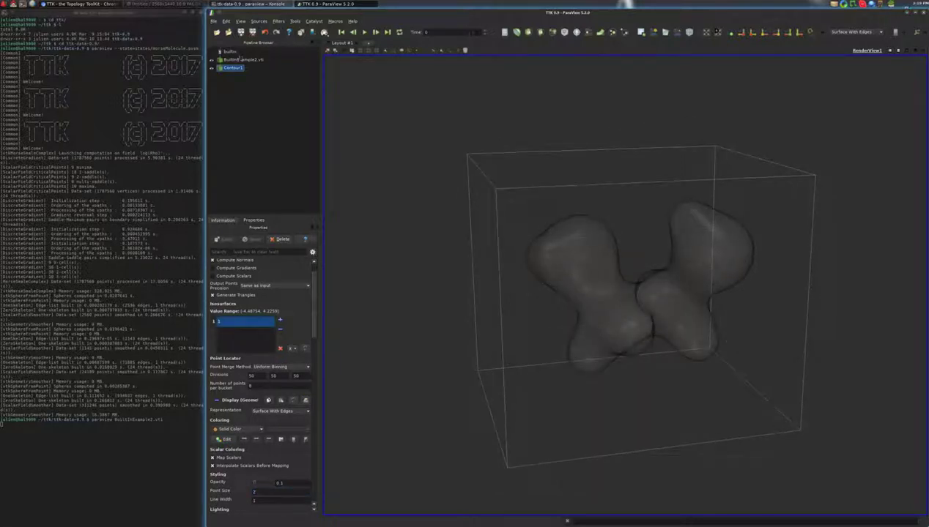
# Add a Calculator filter to the BuiltInExample2.vti dataset.
pyautogui.click(240, 59)
pyautogui.hotkey('ctrl', 'space')
pyautogui.write('cal')
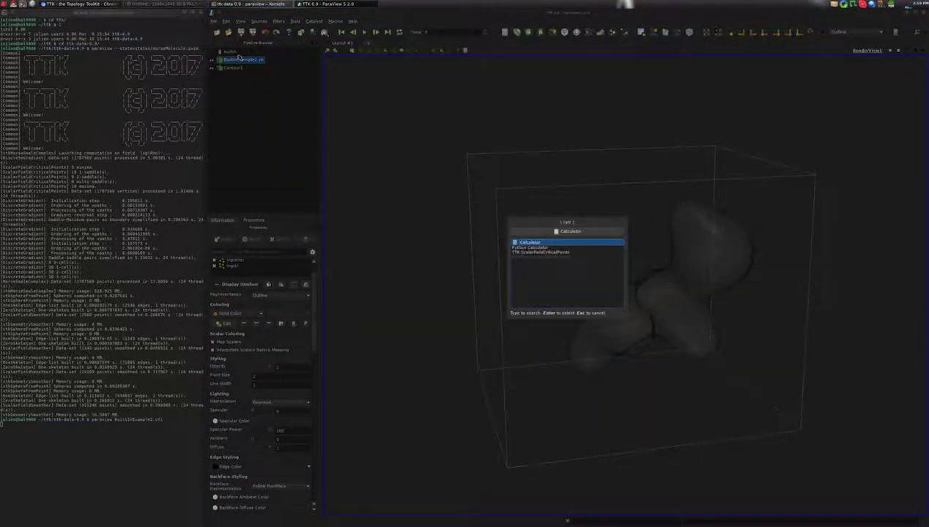
pyautogui.press('Return')
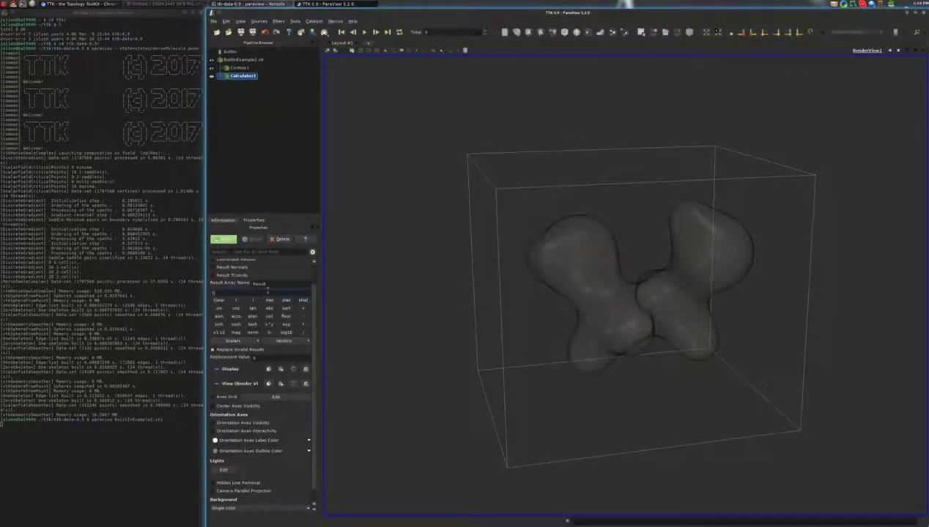
# Apply the Calculator filter and display its output as a Volume colored by log(s).
pyautogui.click(223, 240)
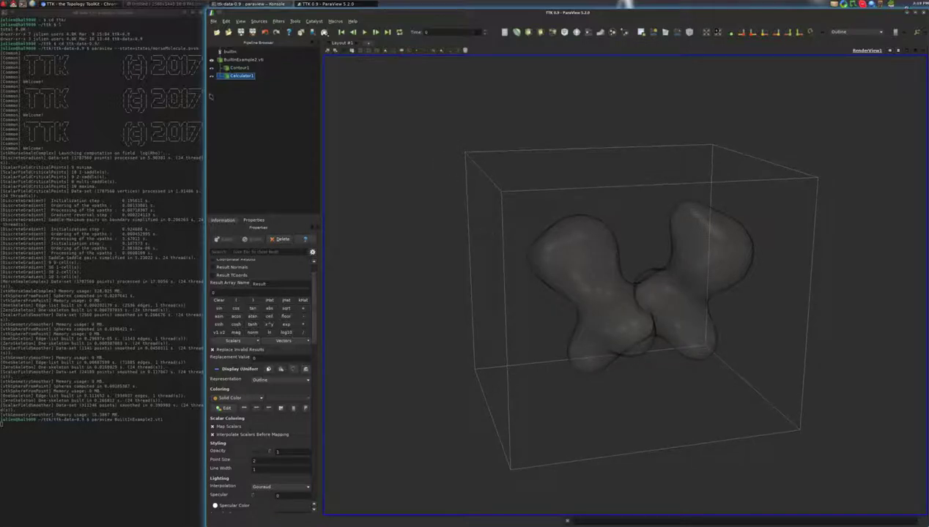
pyautogui.click(292, 382)
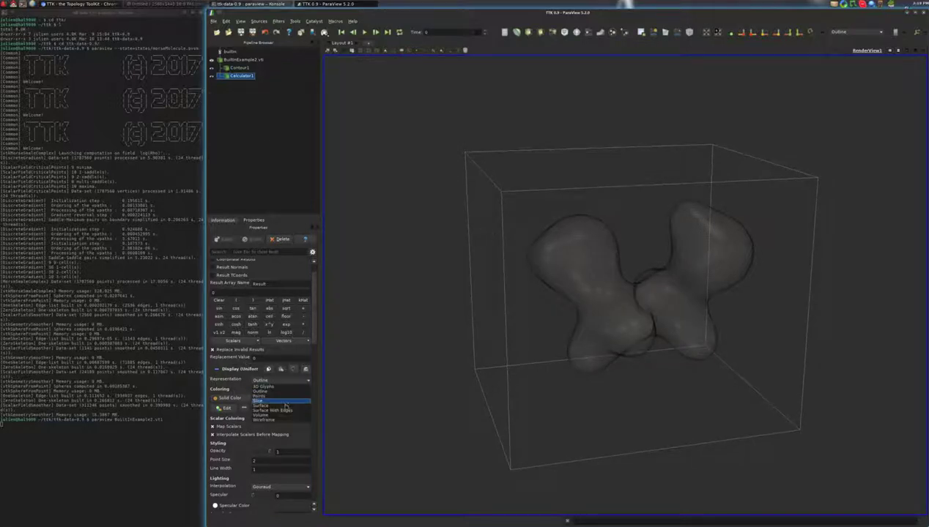
pyautogui.click(271, 408)
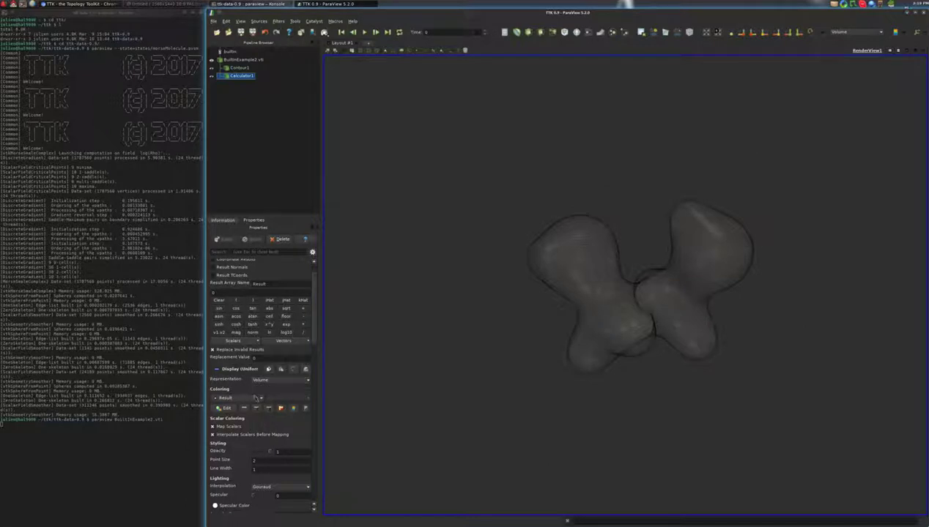
pyautogui.click(254, 398)
pyautogui.click(250, 423)
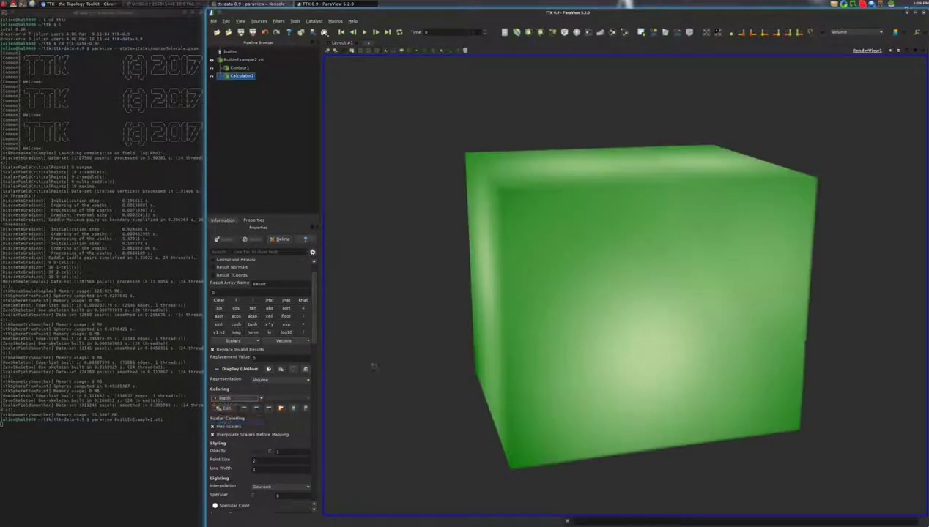
# Show the outline of the BuiltInExample2.vti dataset around the volume.
pyautogui.click(220, 60)
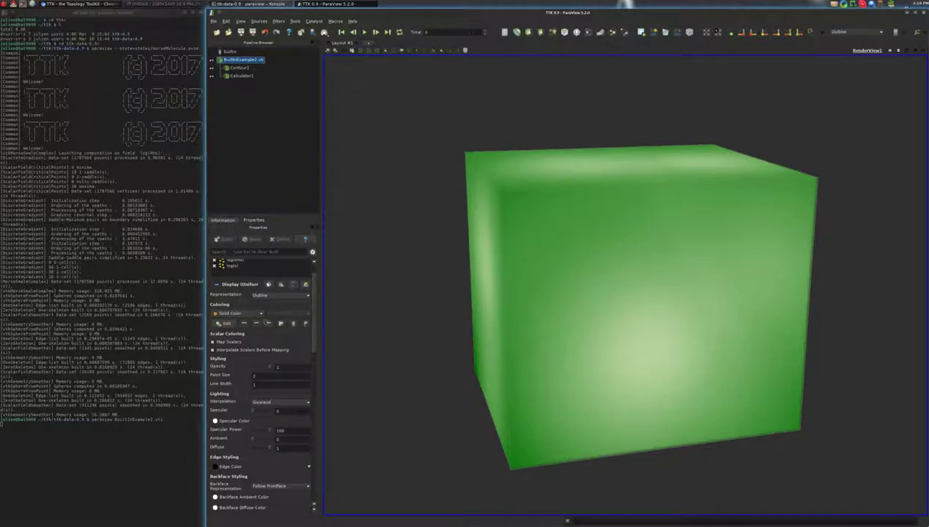
pyautogui.click(227, 323)
pyautogui.press('Escape')
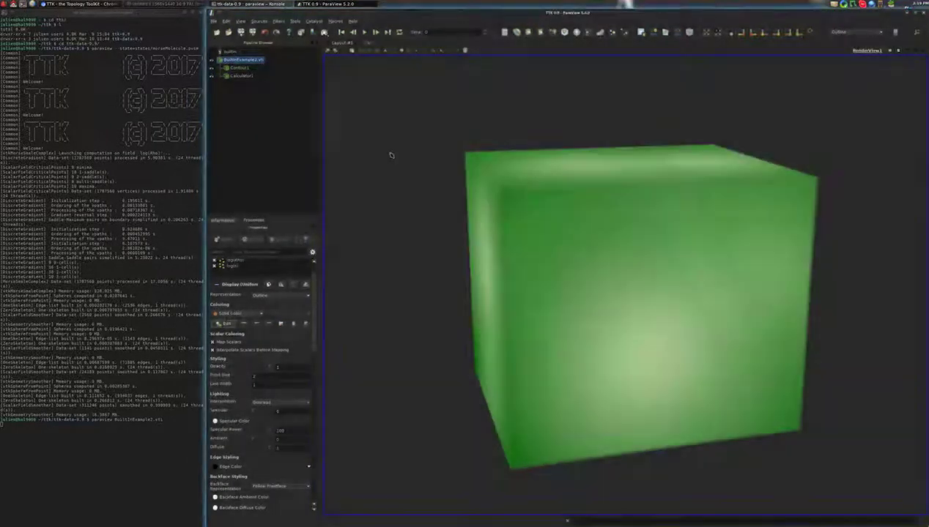
# Open the color map of the Calculator1 volume and invert its color transfer function.
pyautogui.click(241, 75)
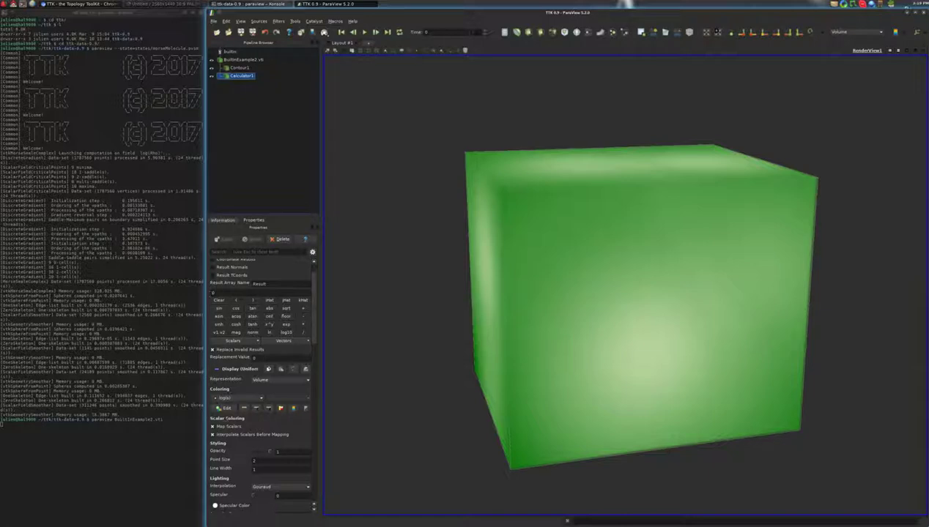
pyautogui.click(224, 408)
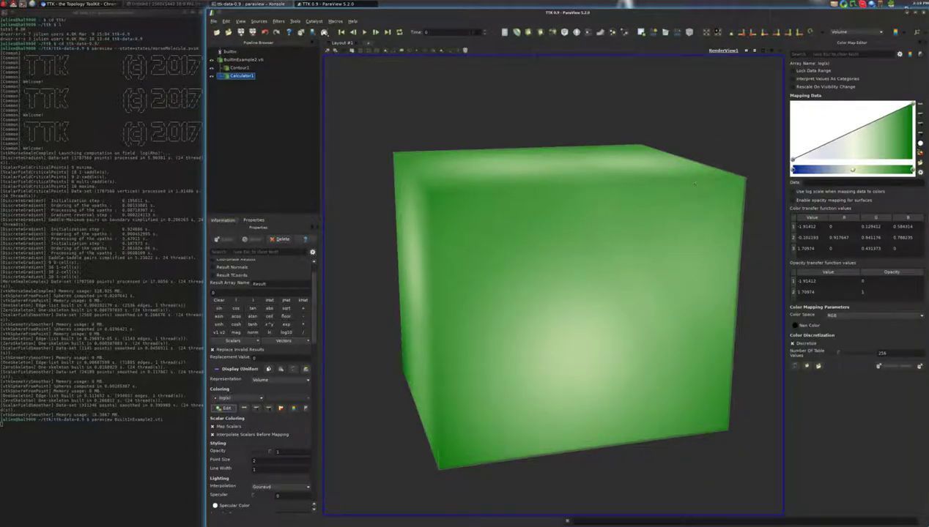
pyautogui.click(920, 152)
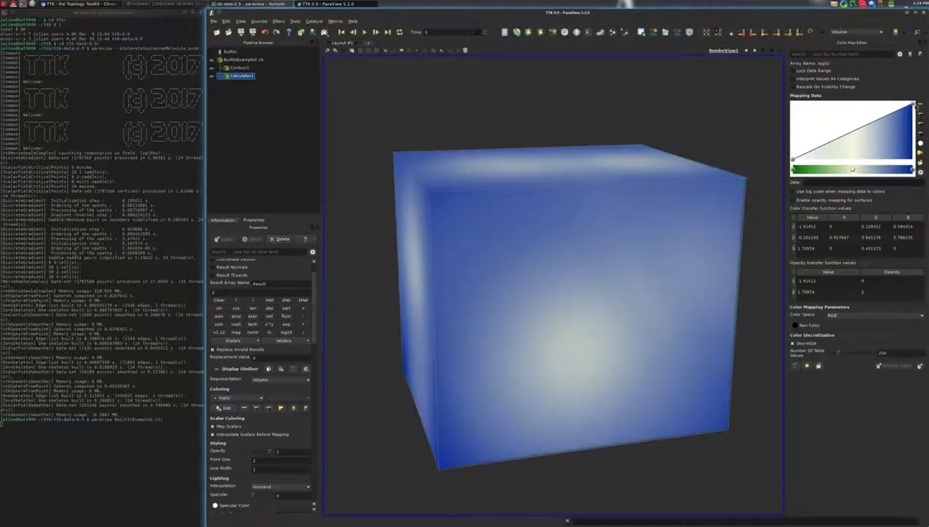
# Shape the log(s) opacity function to fall from about 0.63 at the minimum to 0 at about -0.487, staying 0 up to the maximum.
pyautogui.moveTo(914, 104); pyautogui.dragTo(912, 159)
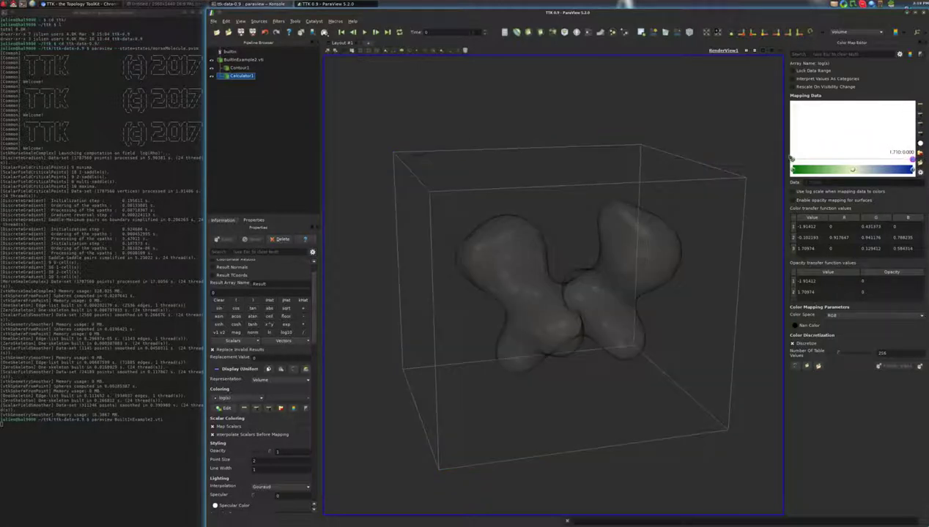
pyautogui.moveTo(793, 159); pyautogui.dragTo(787, 104)
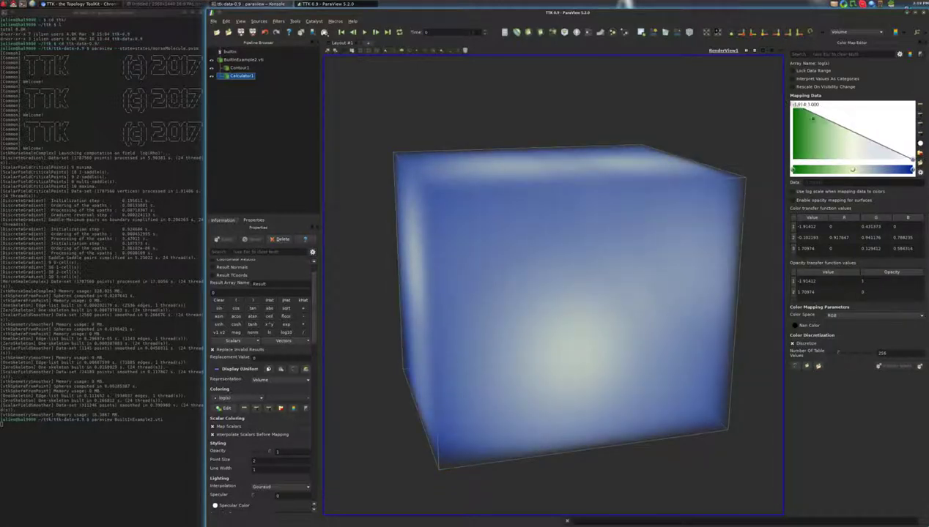
pyautogui.click(852, 138)
pyautogui.moveTo(852, 143); pyautogui.dragTo(841, 161)
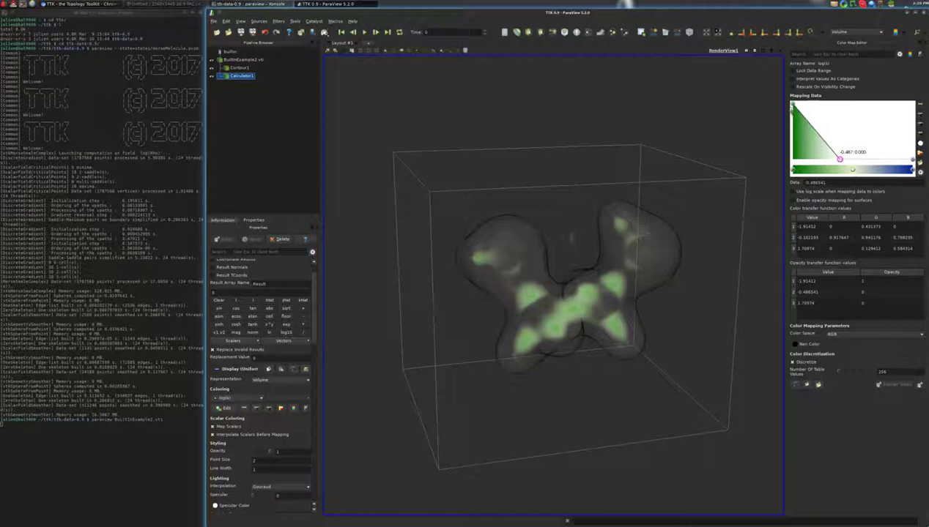
pyautogui.moveTo(792, 104); pyautogui.dragTo(792, 124)
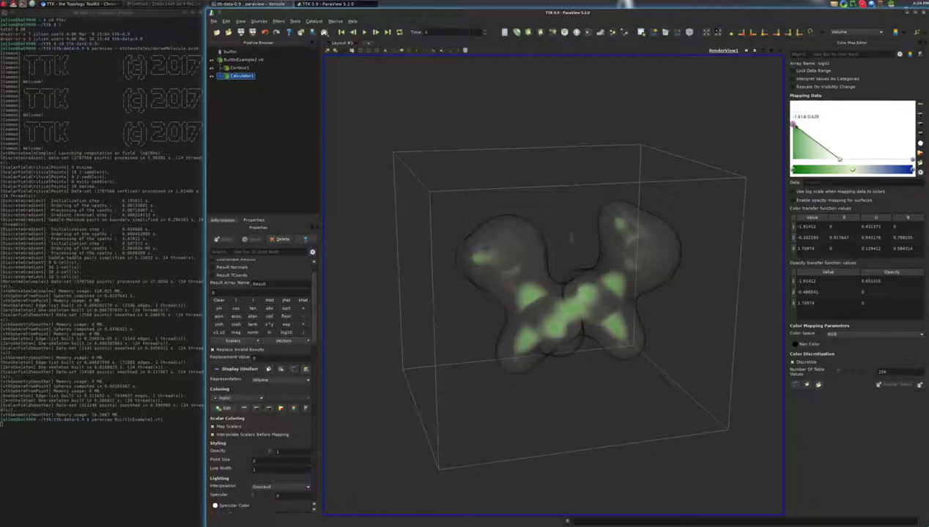
# Shift the middle color point to about -1.036 and bring the blue closer to the low values, checking the volume from several angles.
pyautogui.click(843, 169)
pyautogui.moveTo(842, 169); pyautogui.dragTo(822, 170)
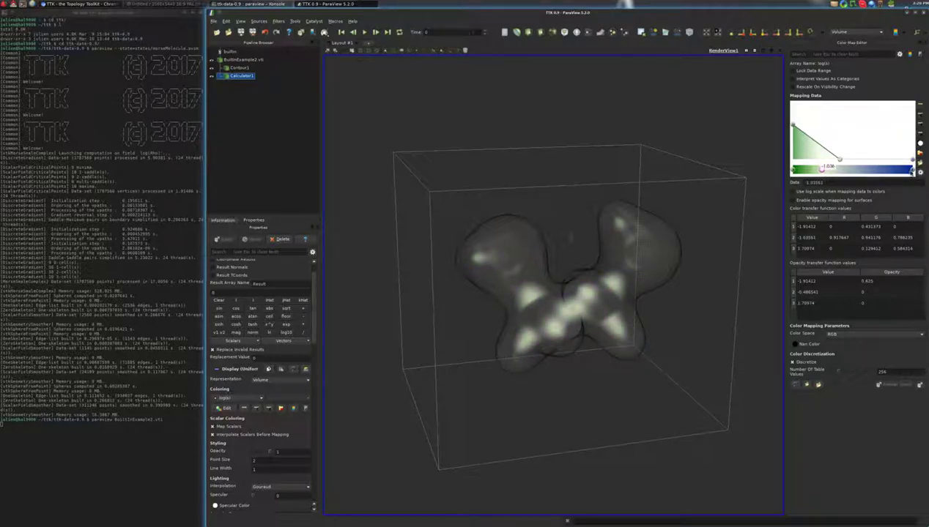
pyautogui.moveTo(900, 170)
pyautogui.mouseDown()
pyautogui.moveTo(846, 170)
pyautogui.moveTo(846, 161)
pyautogui.mouseUp()
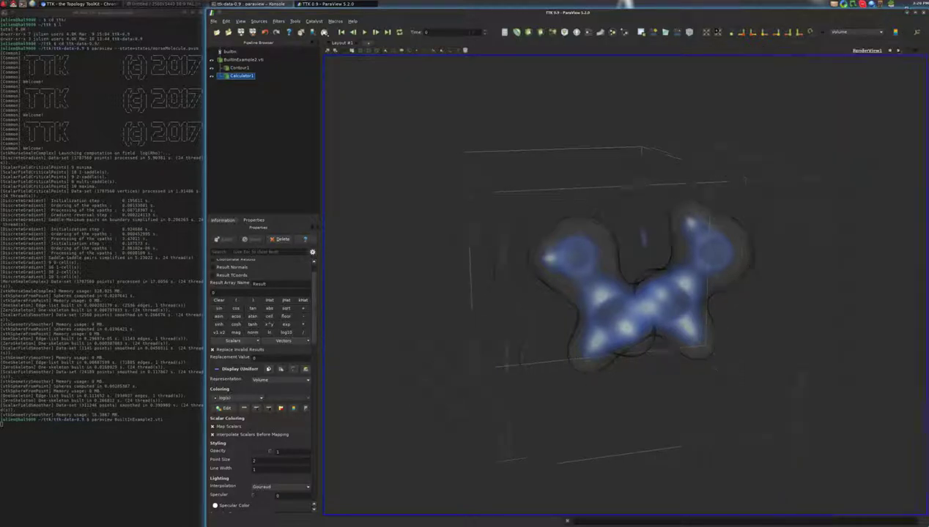
pyautogui.moveTo(637, 220); pyautogui.dragTo(642, 185)
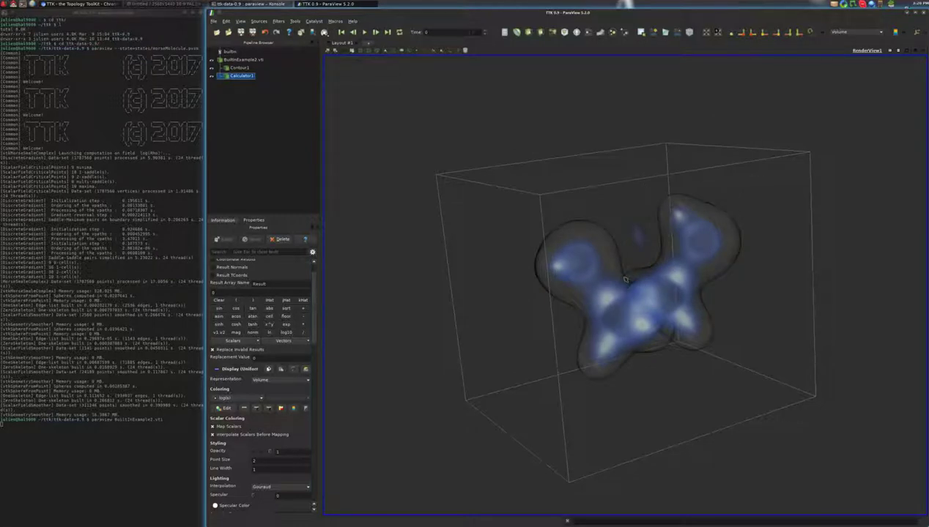
pyautogui.moveTo(626, 279); pyautogui.dragTo(583, 260)
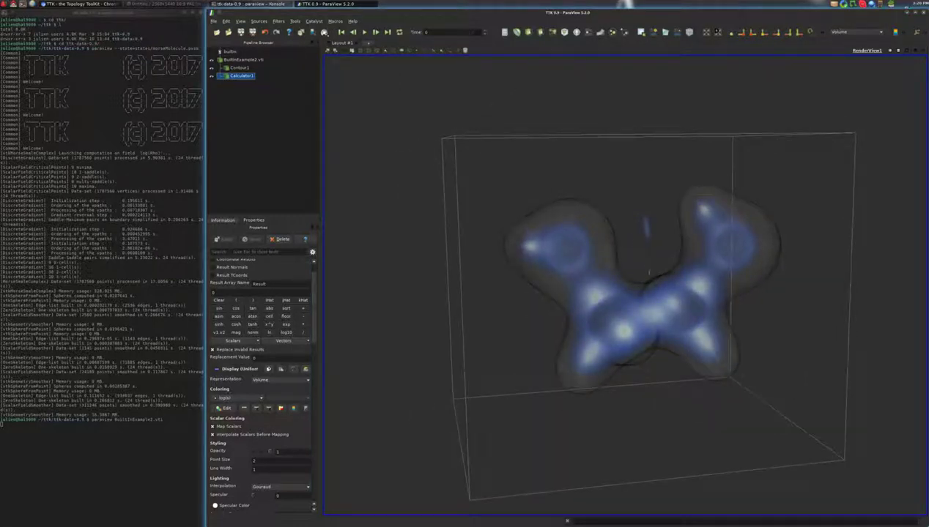
pyautogui.moveTo(648, 273)
pyautogui.mouseDown()
pyautogui.moveTo(633, 271)
pyautogui.moveTo(641, 280)
pyautogui.mouseUp()
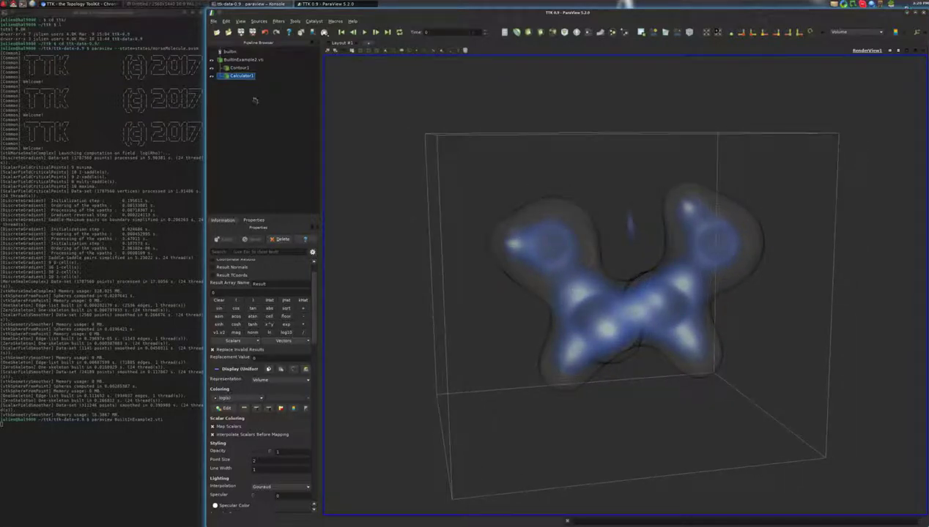
# Add a TTK MorseSmaleComplex filter to Calculator1 with log(Rho) as its scalar field.
pyautogui.hotkey('ctrl', 'space')
pyautogui.write('morse')
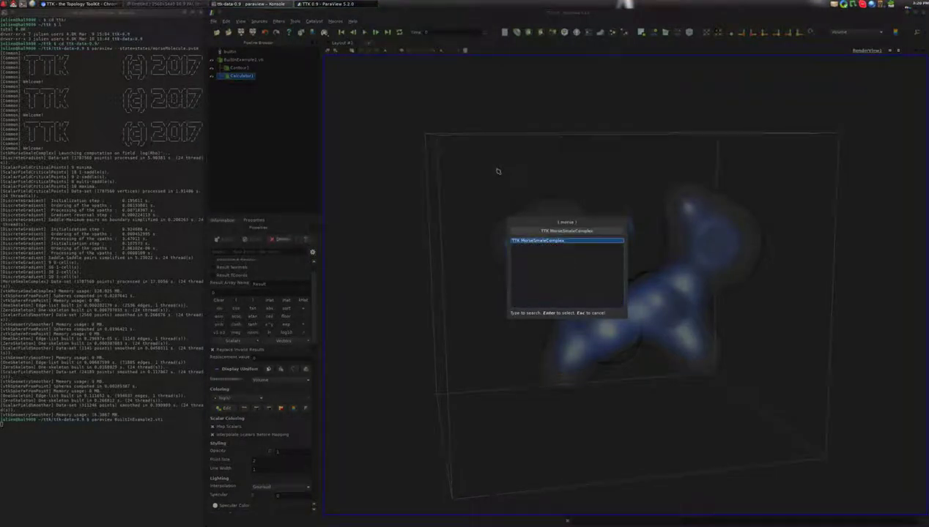
pyautogui.press('Return')
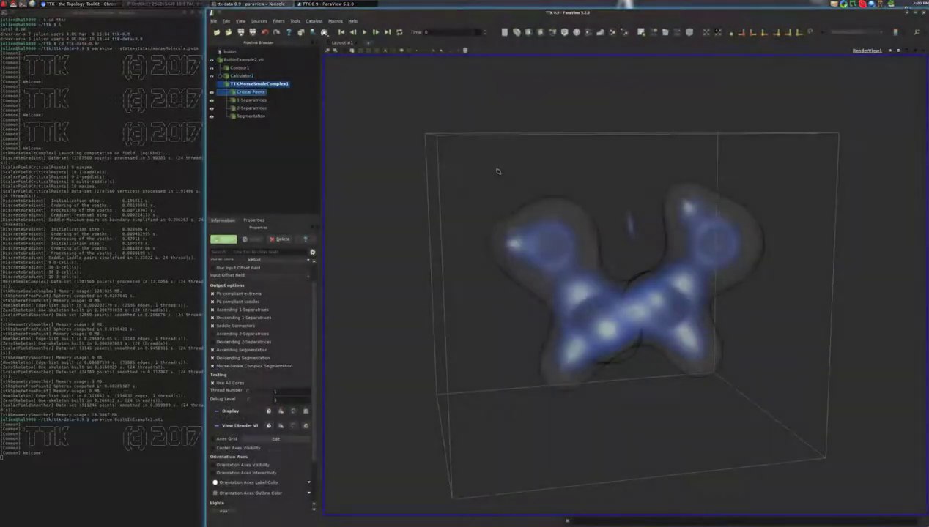
pyautogui.scroll(1, 317, 275)
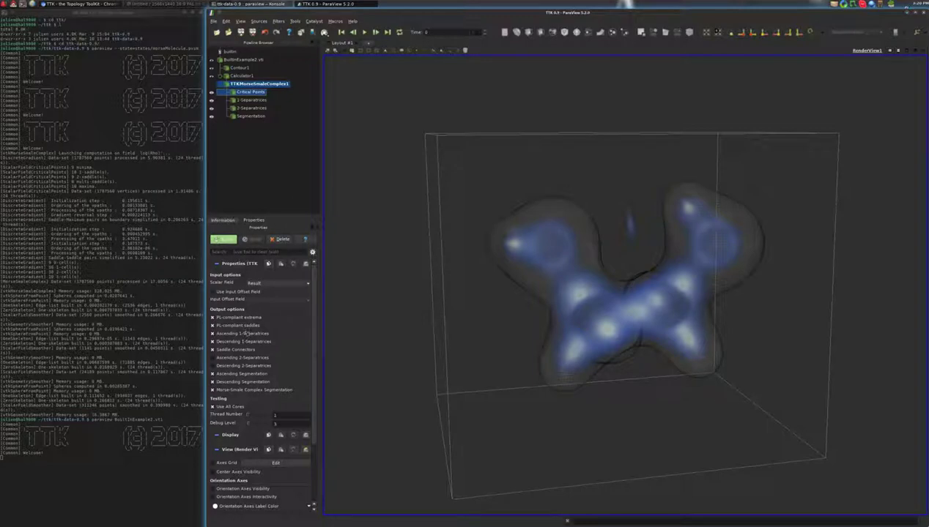
pyautogui.click(278, 283)
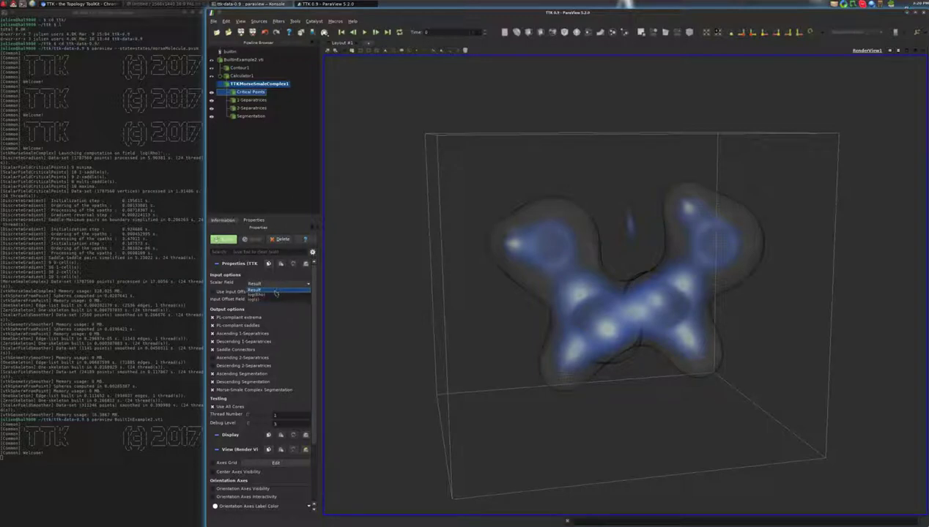
pyautogui.click(272, 294)
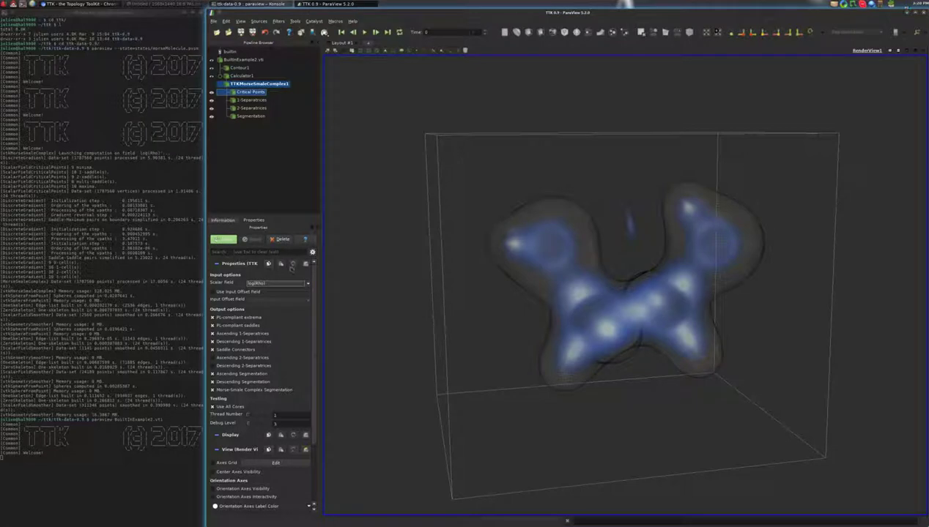
# Disable PL-compliant extrema and saddles, the 1-separatrices, saddle connectors and all segmentation outputs, and compute the Morse-Smale complex.
pyautogui.click(244, 332)
pyautogui.click(244, 341)
pyautogui.click(242, 349)
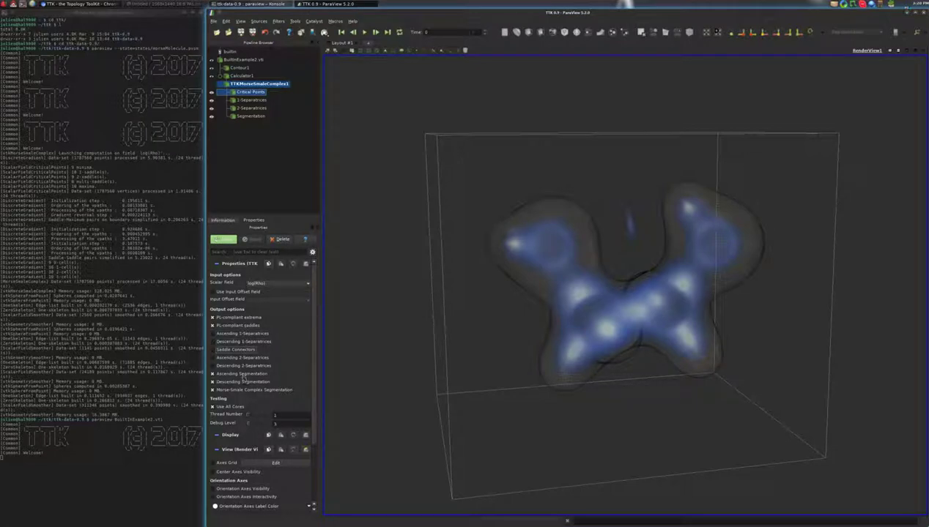
pyautogui.click(242, 374)
pyautogui.click(244, 382)
pyautogui.click(244, 390)
pyautogui.click(239, 317)
pyautogui.click(238, 326)
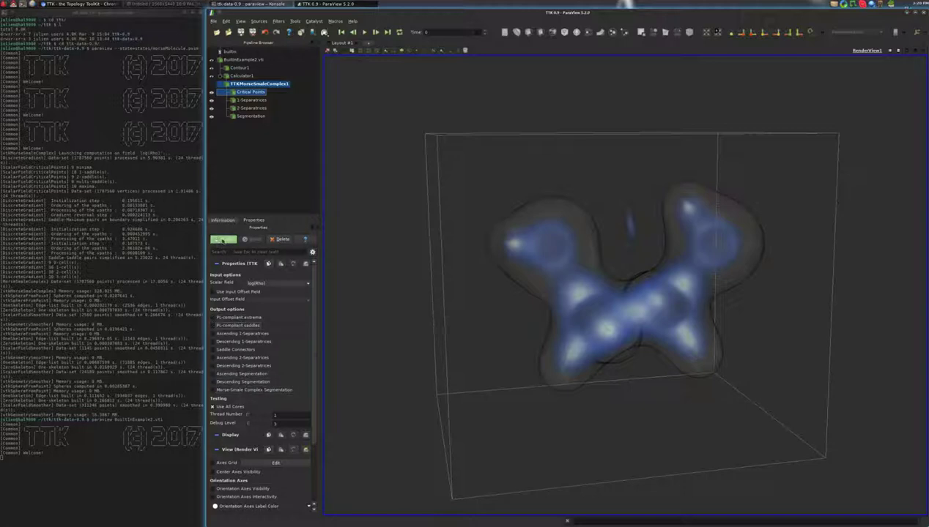
pyautogui.click(223, 240)
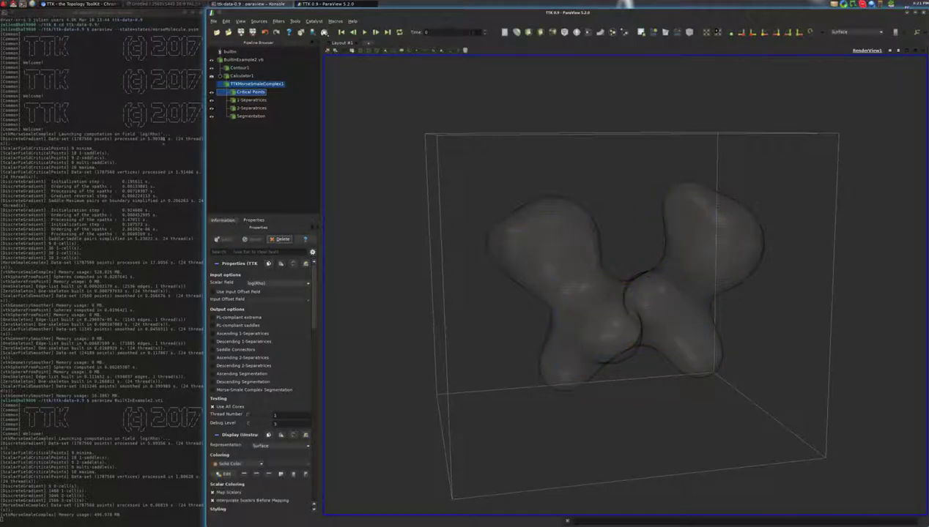
# Show the Calculator1 volume again and display the Critical Points output as Point Gaussian.
pyautogui.click(212, 76)
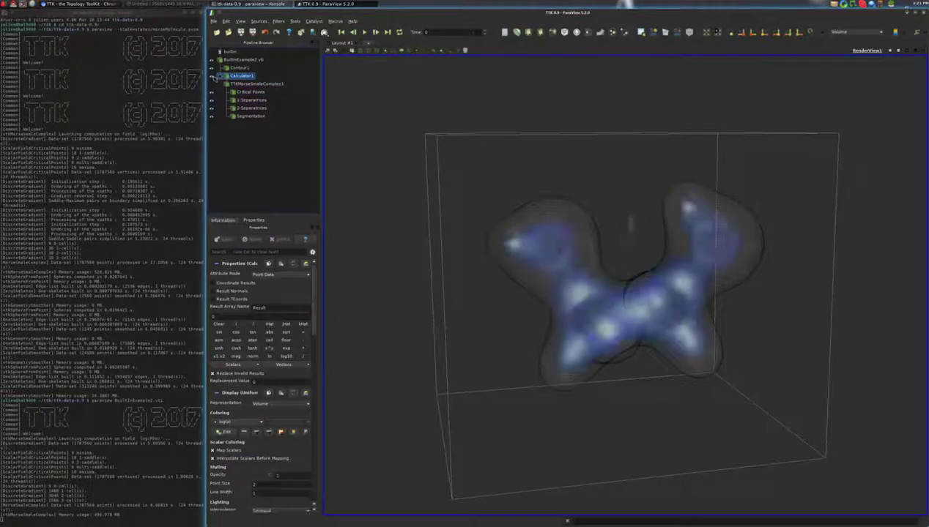
pyautogui.moveTo(418, 176); pyautogui.dragTo(429, 181)
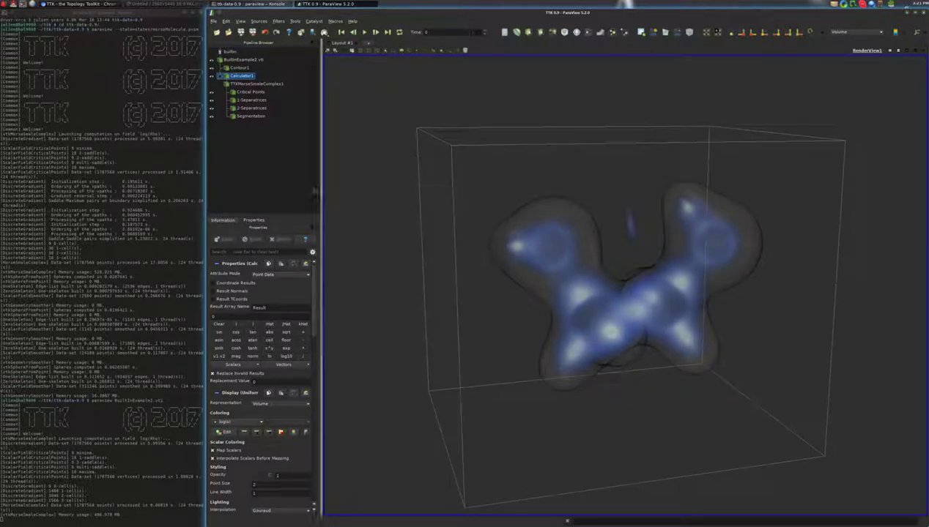
pyautogui.click(249, 92)
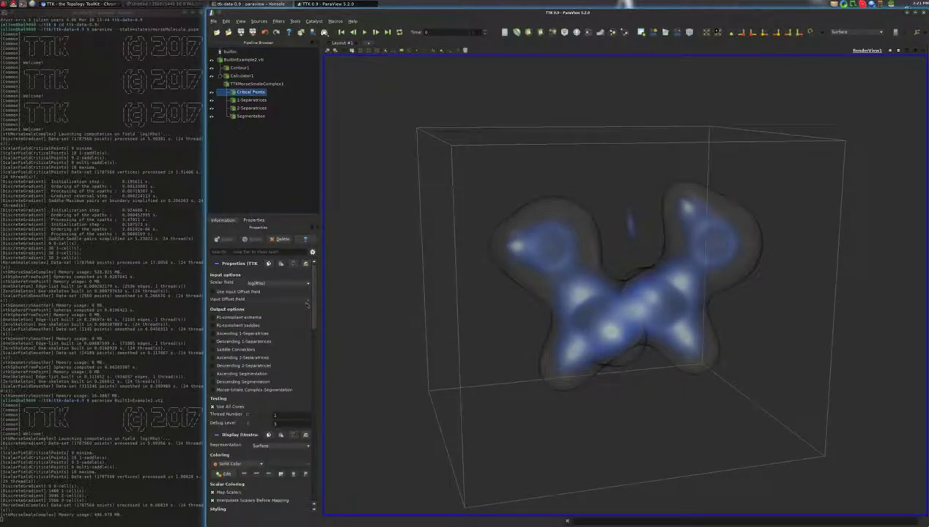
pyautogui.scroll(-2, 312, 301)
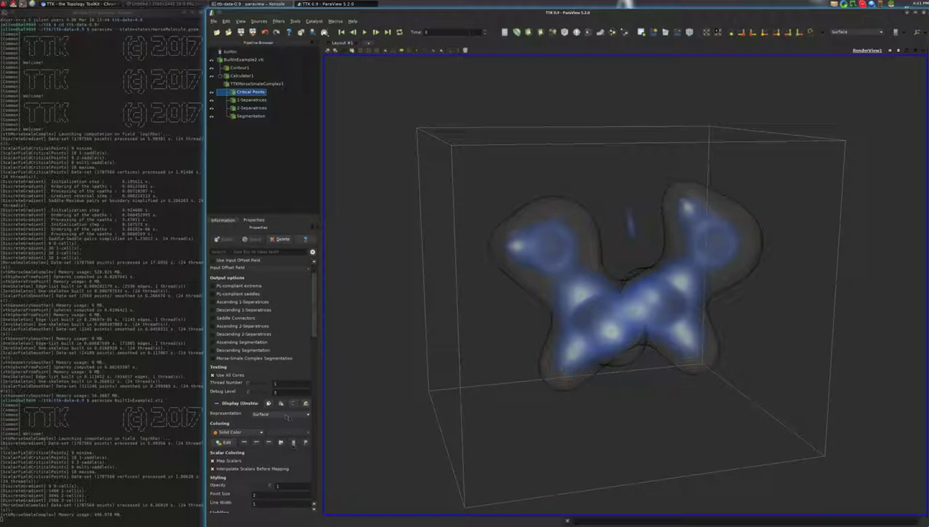
pyautogui.click(284, 415)
pyautogui.click(284, 431)
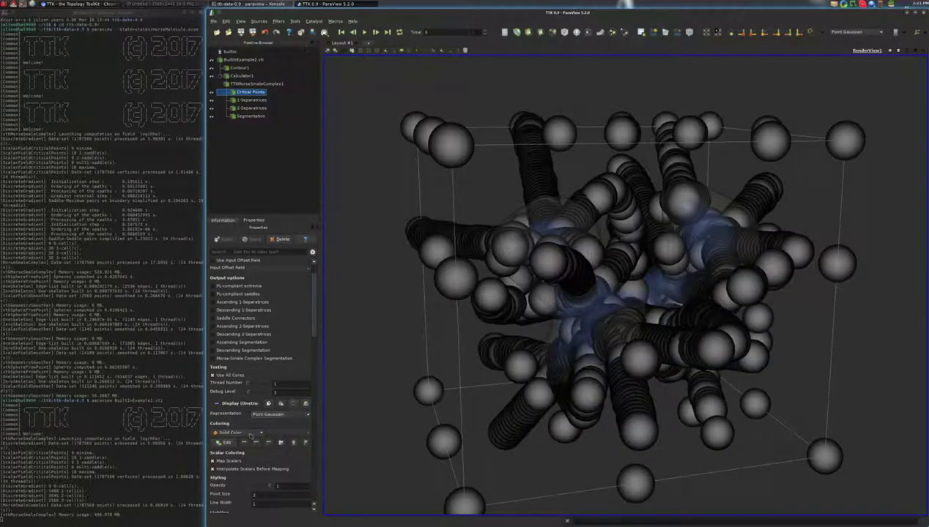
# Color the critical points by CellDimension and set their Gaussian Radius to 1.
pyautogui.click(256, 432)
pyautogui.click(240, 443)
pyautogui.scroll(-15, 260, 380)
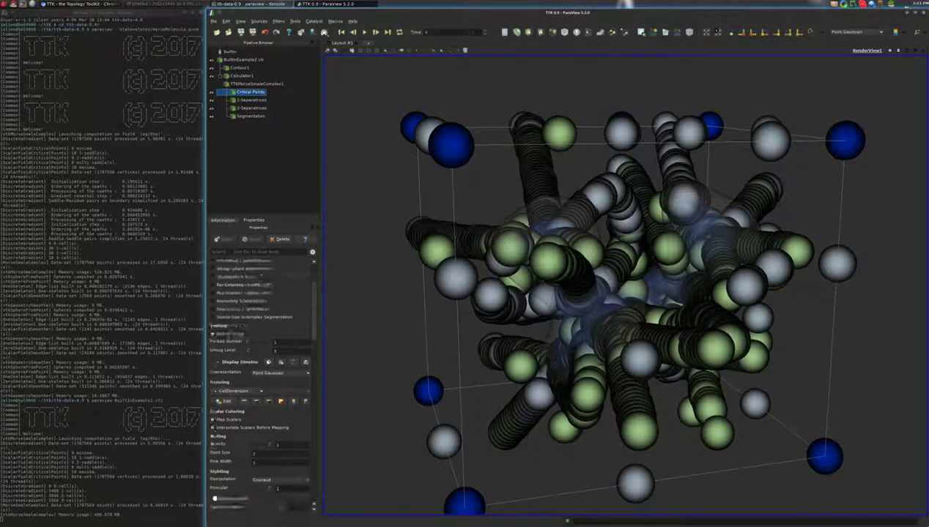
pyautogui.scroll(-5, 281, 437)
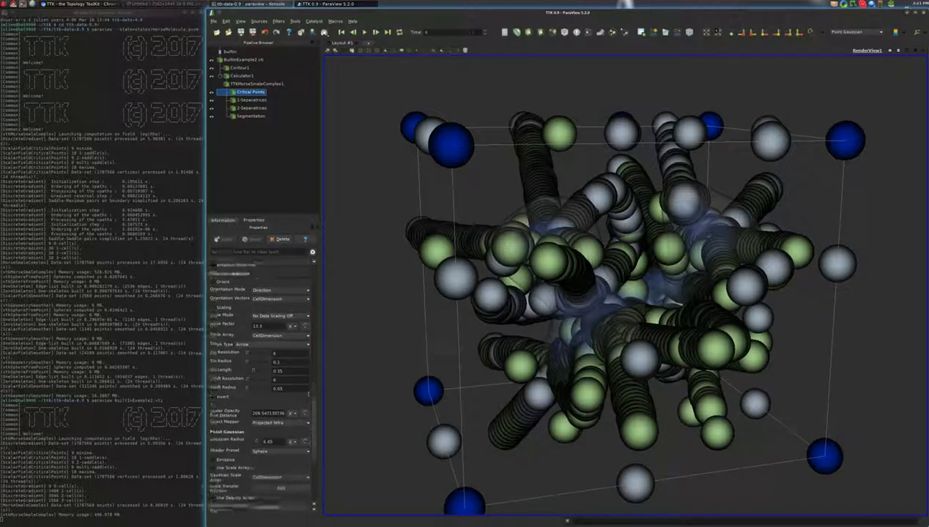
pyautogui.doubleClick(268, 423)
pyautogui.write('1')
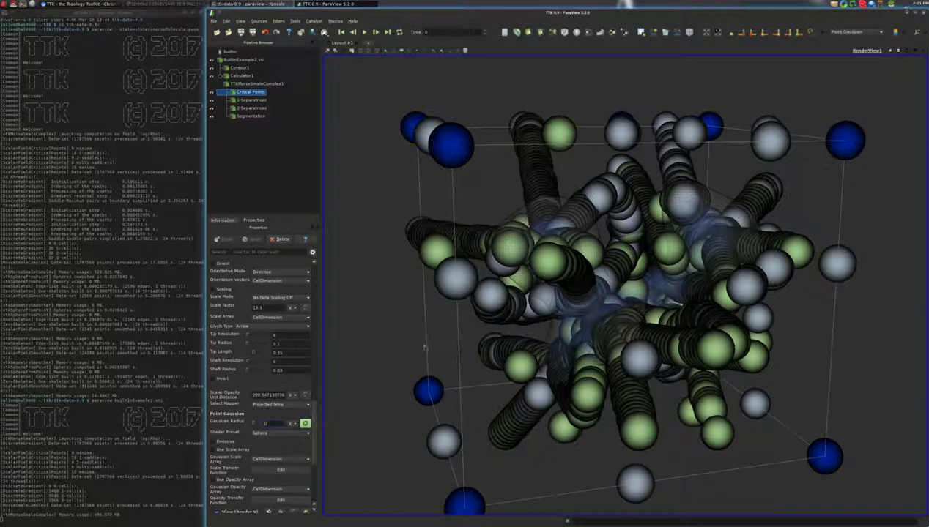
pyautogui.press('Return')
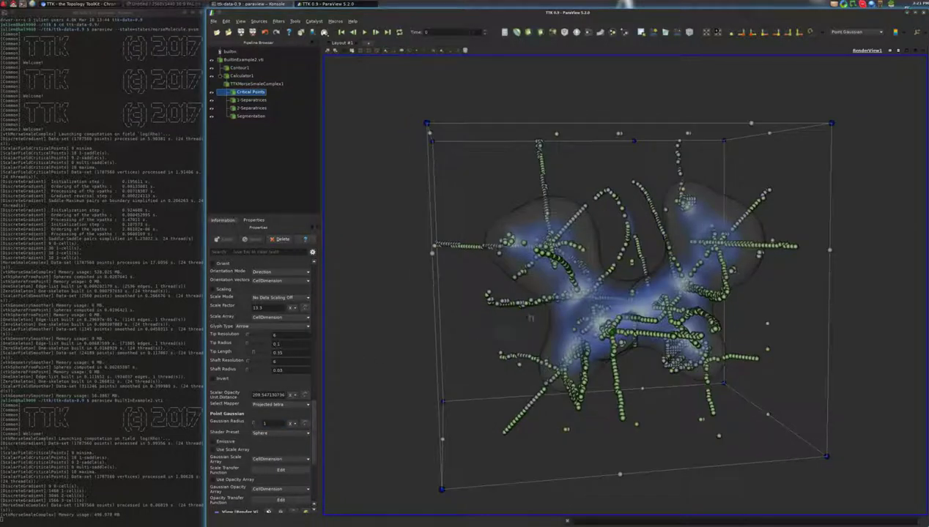
pyautogui.moveTo(531, 318); pyautogui.dragTo(681, 306)
pyautogui.scroll(1, 649, 304)
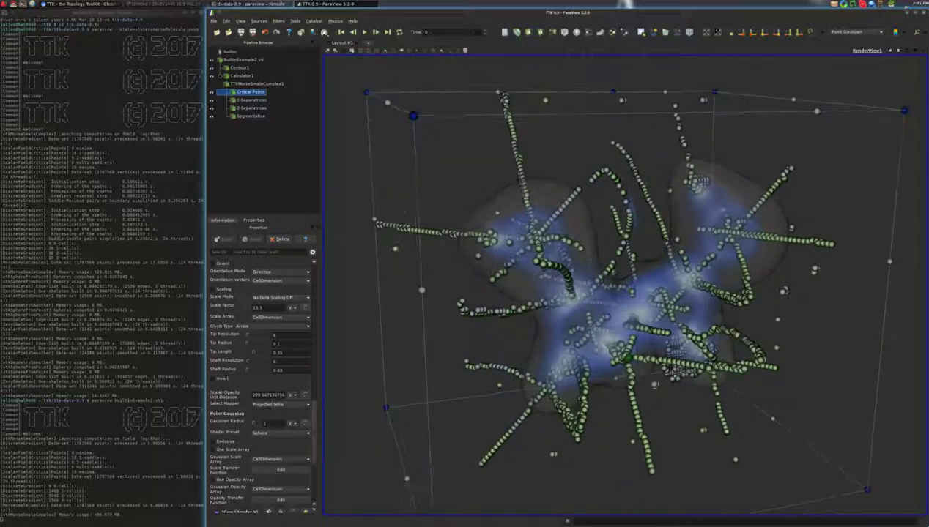
pyautogui.moveTo(634, 364); pyautogui.dragTo(609, 357)
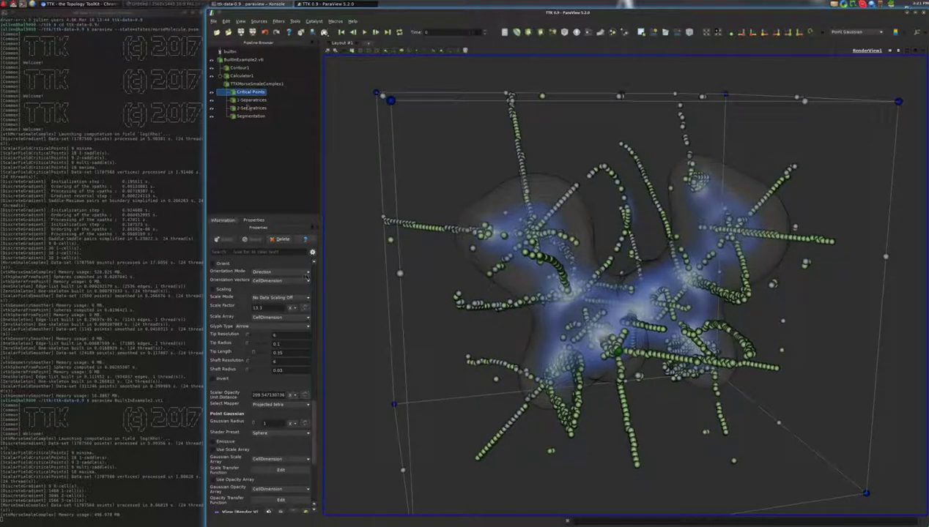
# Enable the PL-compliant extrema and PL-compliant saddles options of TTKMorseSmaleComplex1.
pyautogui.click(243, 86)
pyautogui.click(244, 92)
pyautogui.click(247, 84)
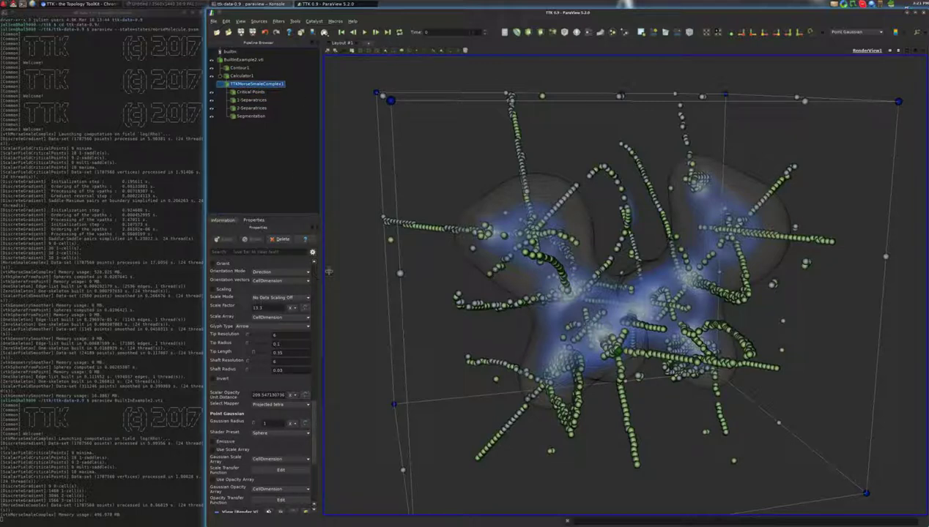
pyautogui.moveTo(662, 268); pyautogui.dragTo(659, 270)
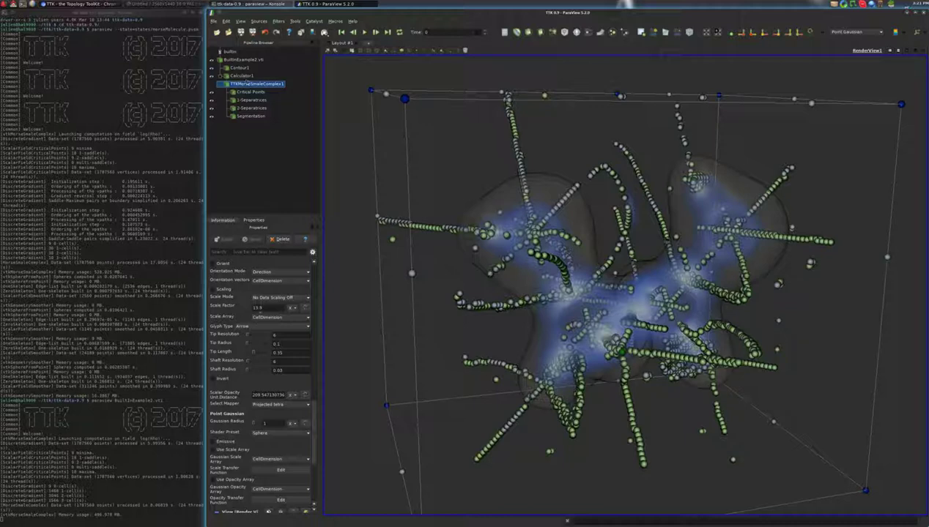
pyautogui.scroll(-5, 315, 273)
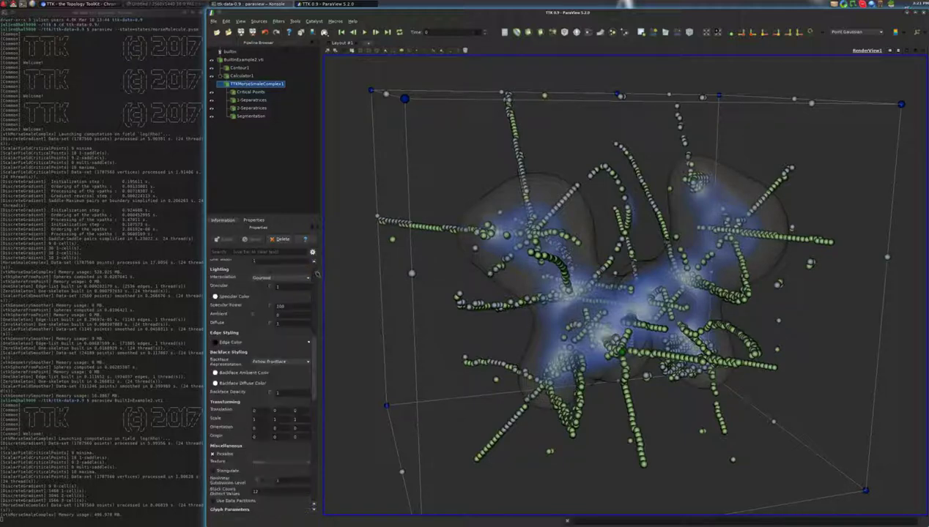
pyautogui.scroll(12, 317, 274)
pyautogui.click(234, 318)
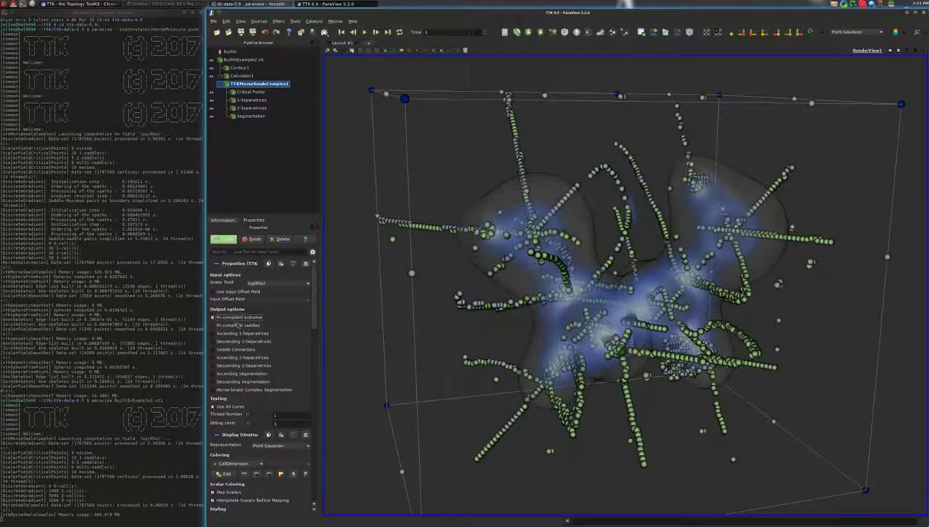
pyautogui.click(256, 325)
# Enable the ascending and descending 1- and 2-separatrices, saddle connectors and all segmentation outputs, and recompute the Morse-Smale complex.
pyautogui.click(244, 335)
pyautogui.click(239, 342)
pyautogui.click(236, 350)
pyautogui.click(241, 357)
pyautogui.click(244, 366)
pyautogui.click(243, 374)
pyautogui.click(246, 390)
pyautogui.click(222, 241)
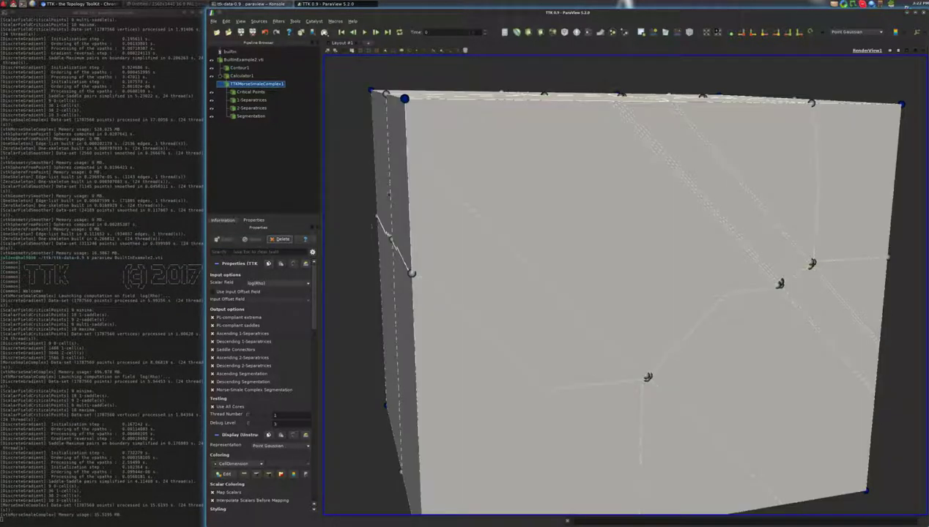
# Hide the Segmentation, 2-Separatrices and 1-Separatrices outputs in the render view.
pyautogui.moveTo(438, 188); pyautogui.dragTo(442, 187)
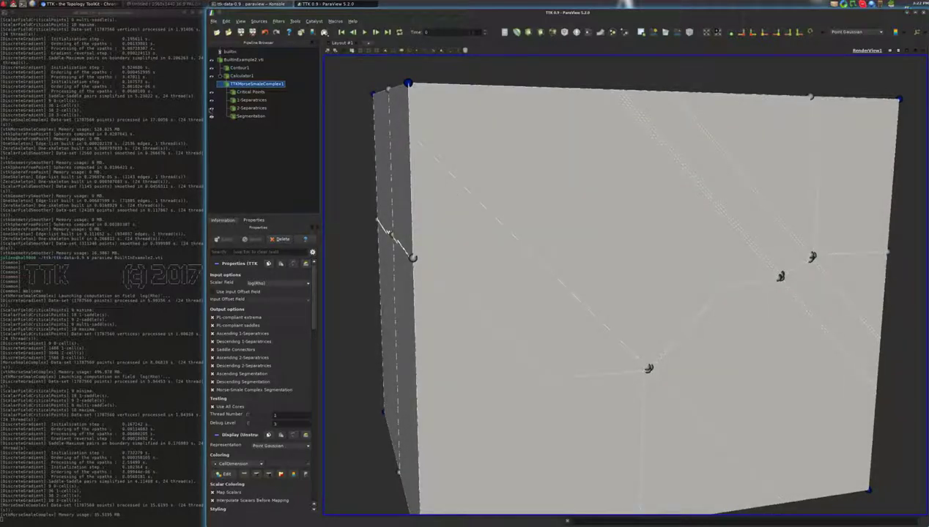
pyautogui.click(212, 116)
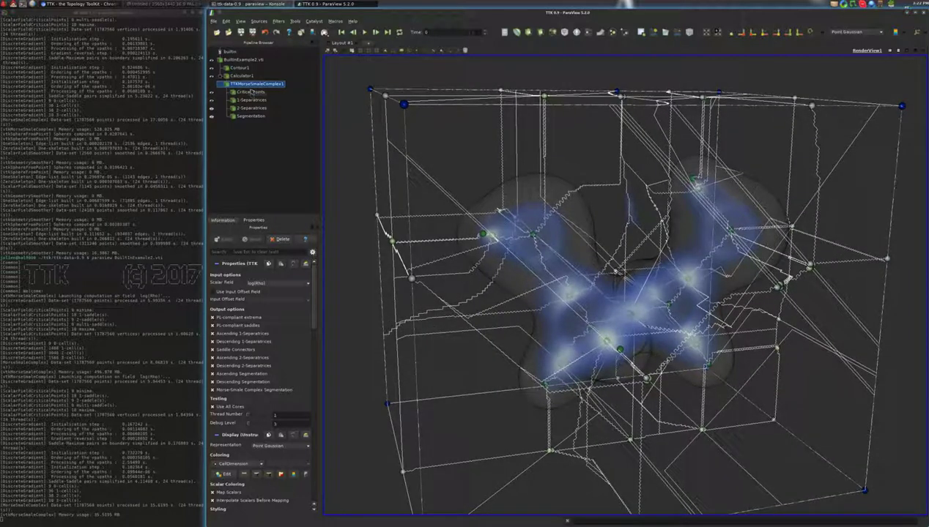
# Apply a TTK SphereFromPoint filter with a radius of 2 to the Critical Points output.
pyautogui.click(250, 92)
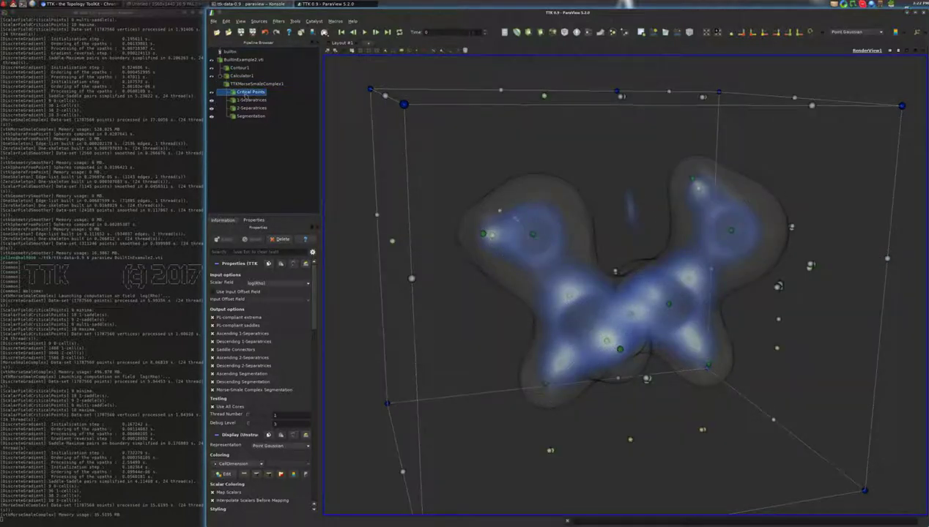
pyautogui.hotkey('ctrl', 'space')
pyautogui.write('sphe')
pyautogui.press('Down')
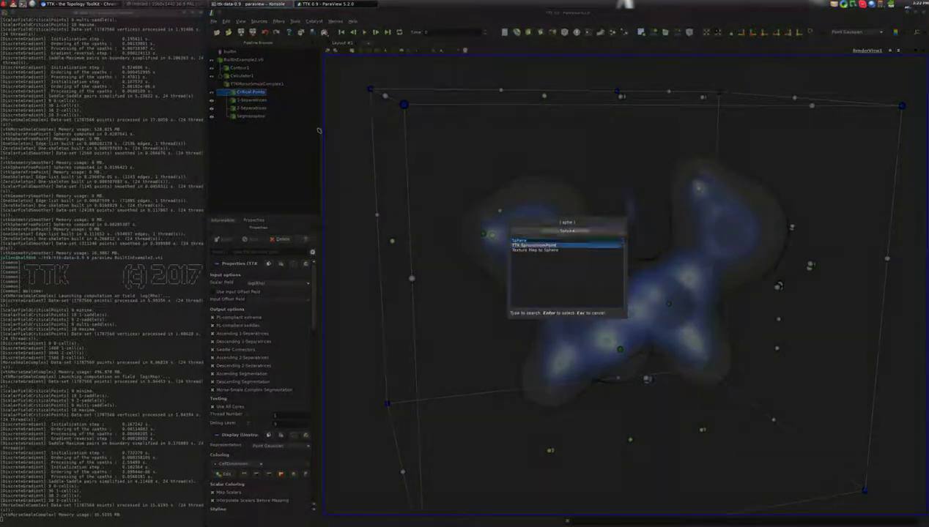
pyautogui.press('Return')
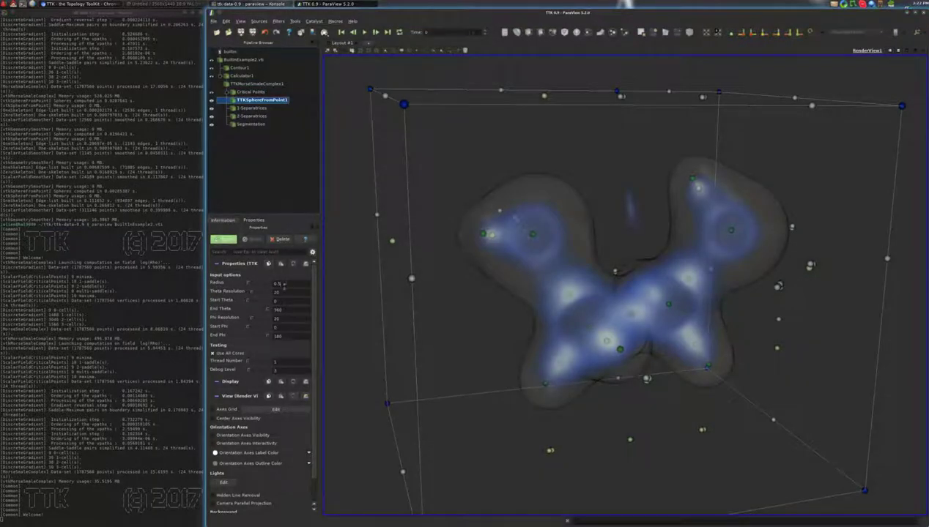
pyautogui.write('2')
pyautogui.press('Return')
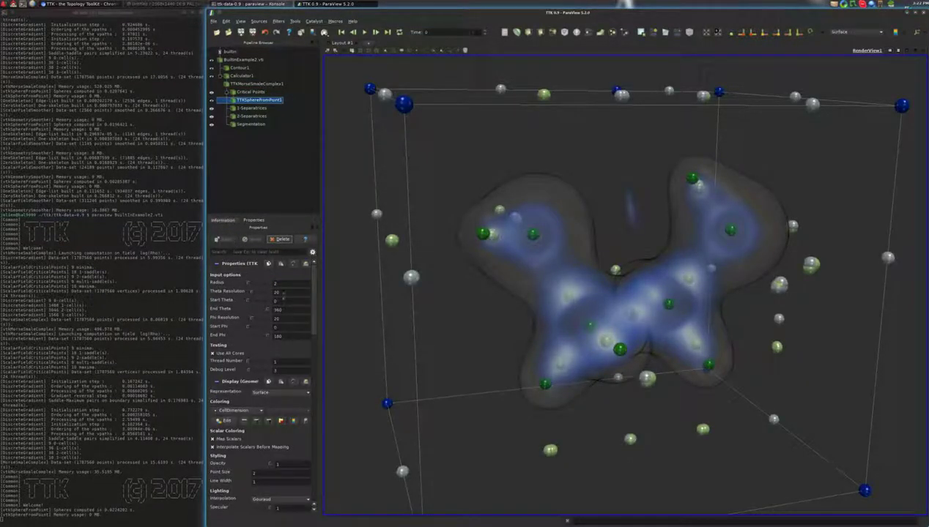
# Set the critical point spheres' radius to 1.5 and update them.
pyautogui.moveTo(282, 285); pyautogui.dragTo(252, 277)
pyautogui.write('1.5')
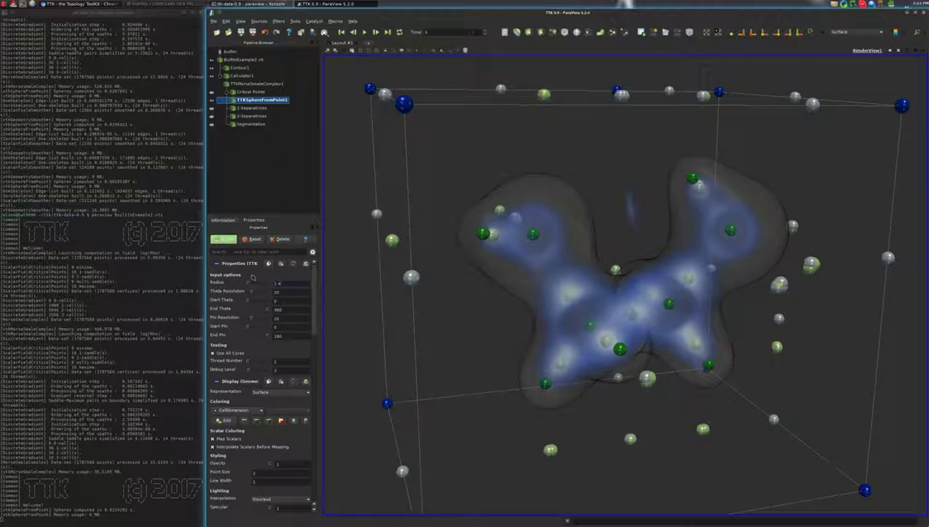
pyautogui.press('Return')
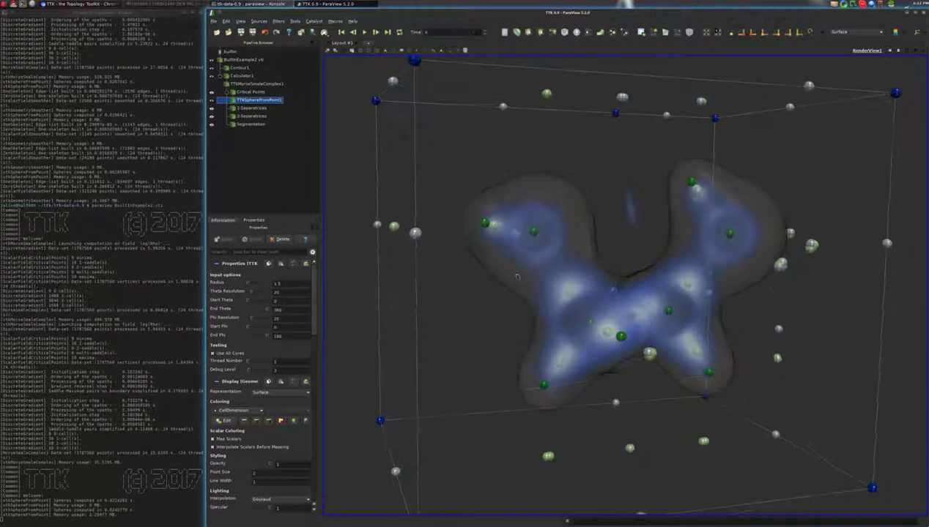
pyautogui.moveTo(523, 277); pyautogui.dragTo(447, 240)
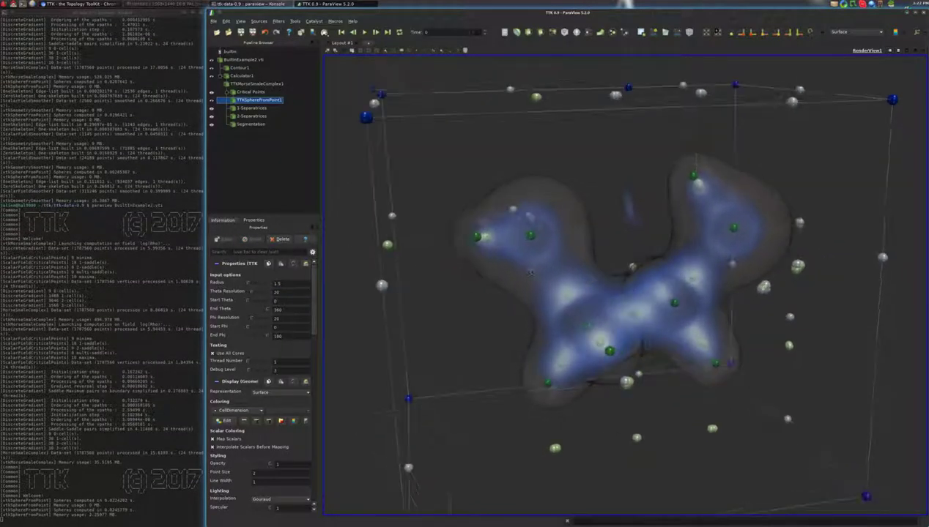
# Show the 1-Separatrices output of the Morse-Smale complex in the render view.
pyautogui.click(252, 107)
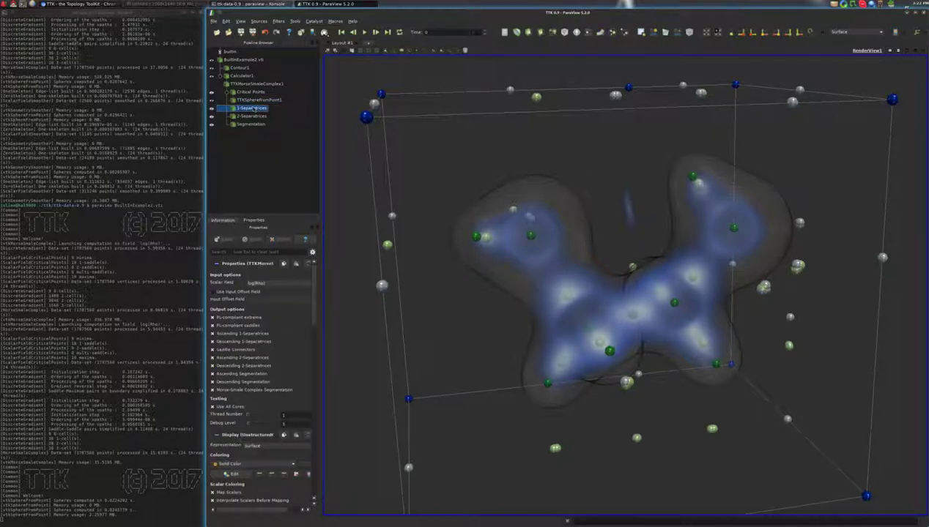
pyautogui.moveTo(548, 208); pyautogui.dragTo(548, 221)
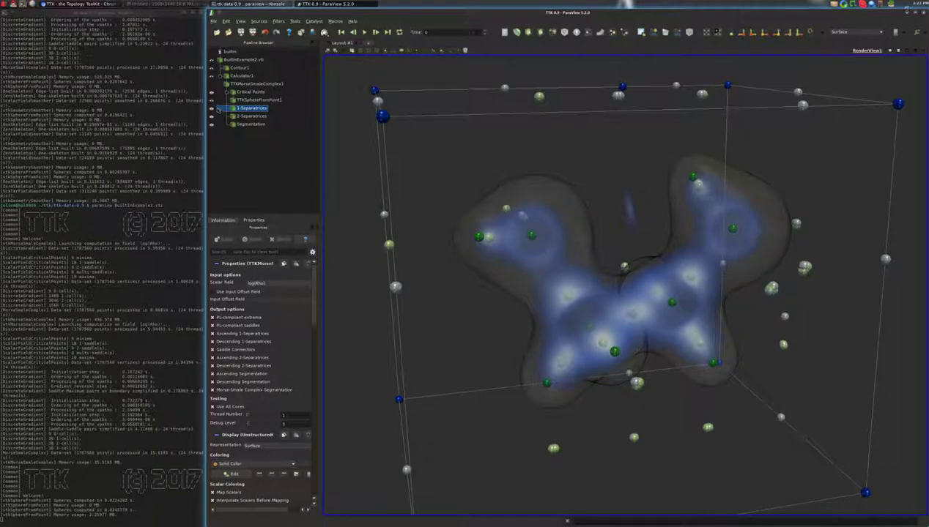
pyautogui.click(212, 108)
pyautogui.moveTo(649, 106); pyautogui.dragTo(577, 59)
pyautogui.moveTo(608, 282); pyautogui.dragTo(570, 294)
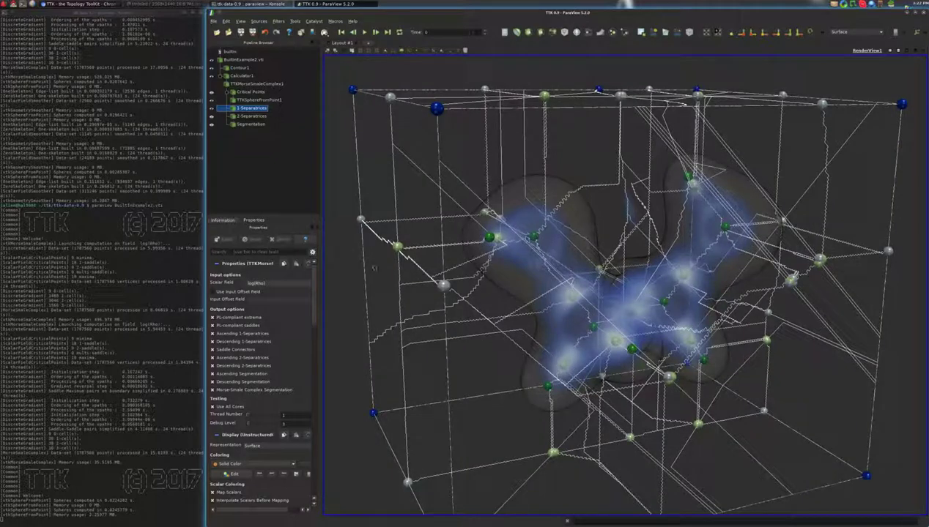
# Add a Threshold filter to the 1-Separatrices output with CriticalPointIndex as its scalars.
pyautogui.hotkey('ctrl', 'space')
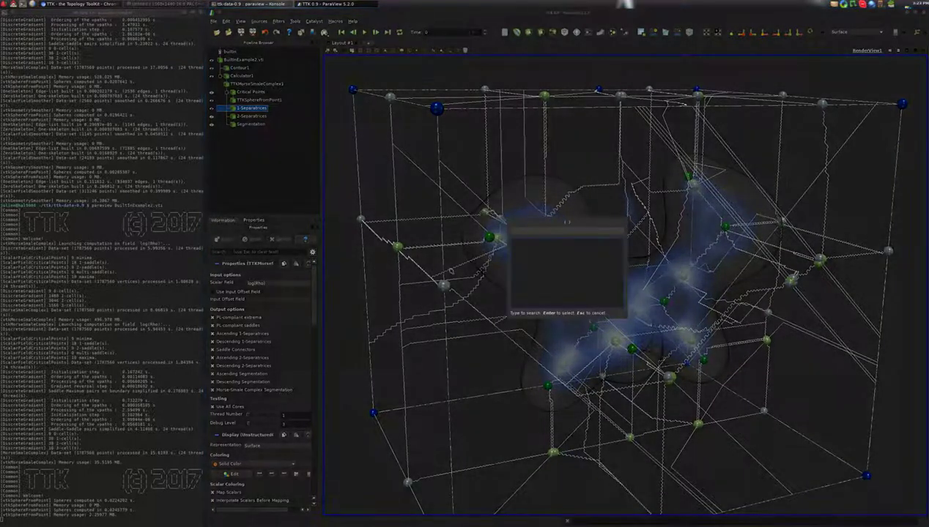
pyautogui.write('thre')
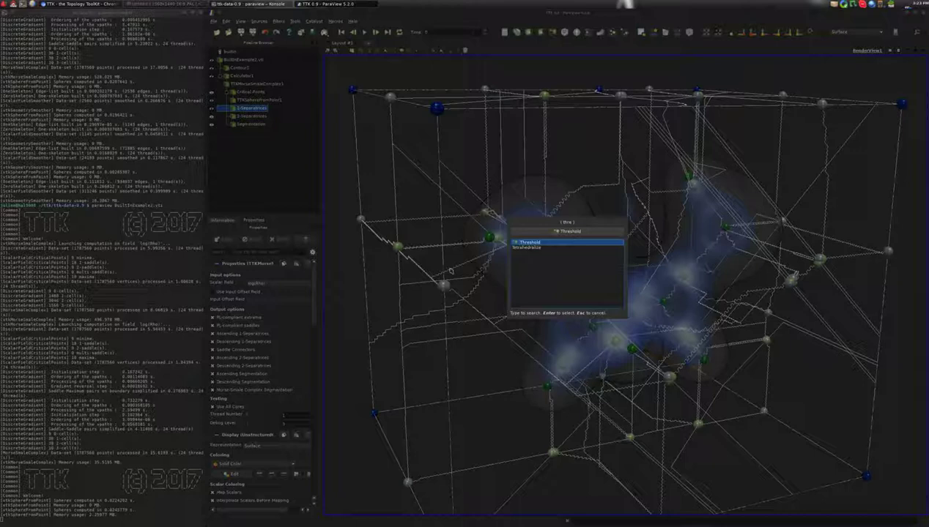
pyautogui.press('Return')
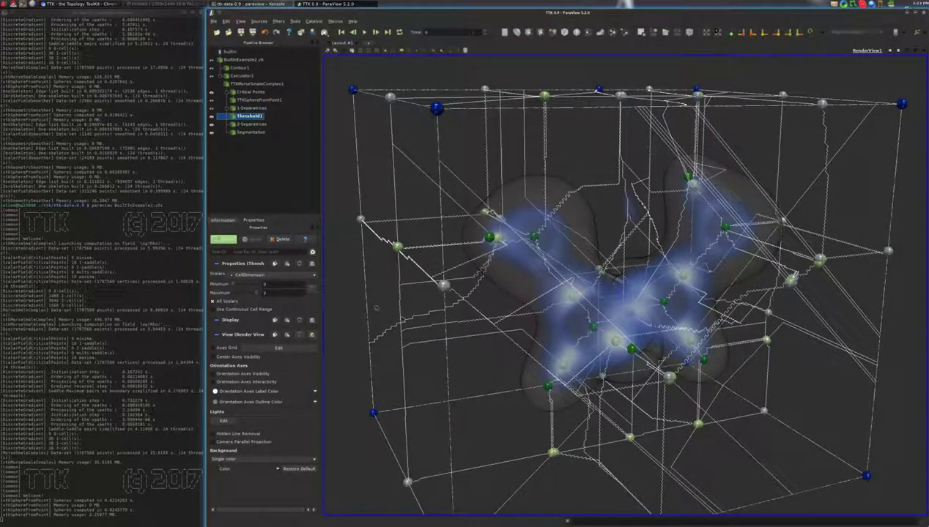
pyautogui.click(290, 275)
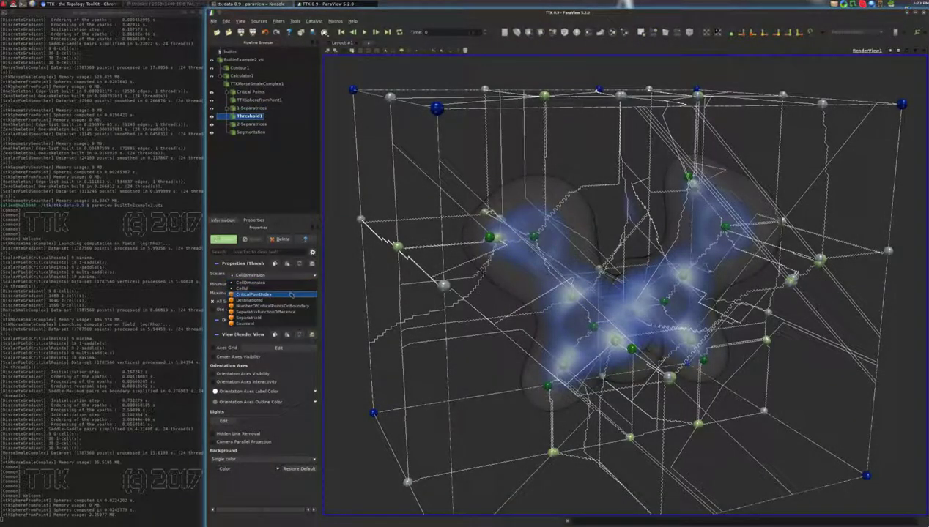
pyautogui.click(291, 294)
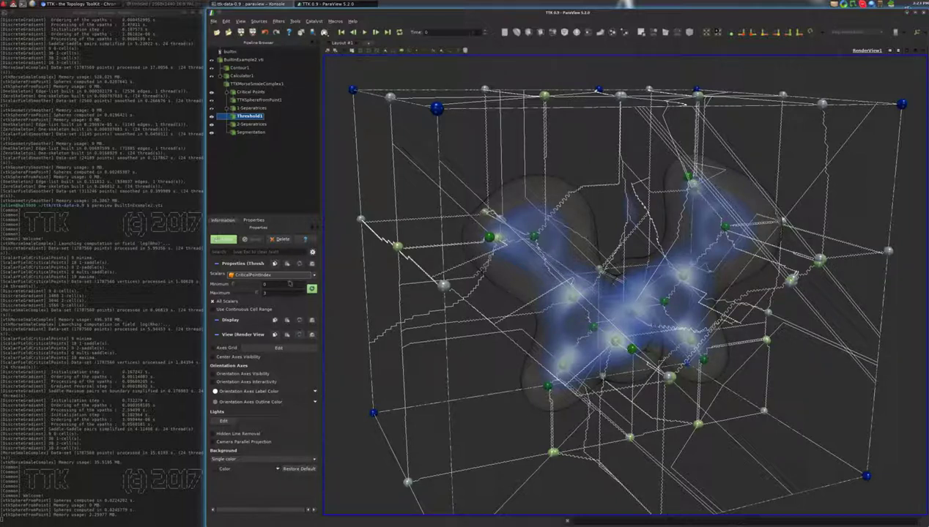
# Set both the minimum and the maximum of the CriticalPointIndex threshold to 2 and apply it.
pyautogui.doubleClick(290, 286)
pyautogui.write('2')
pyautogui.press('Tab')
pyautogui.write('2')
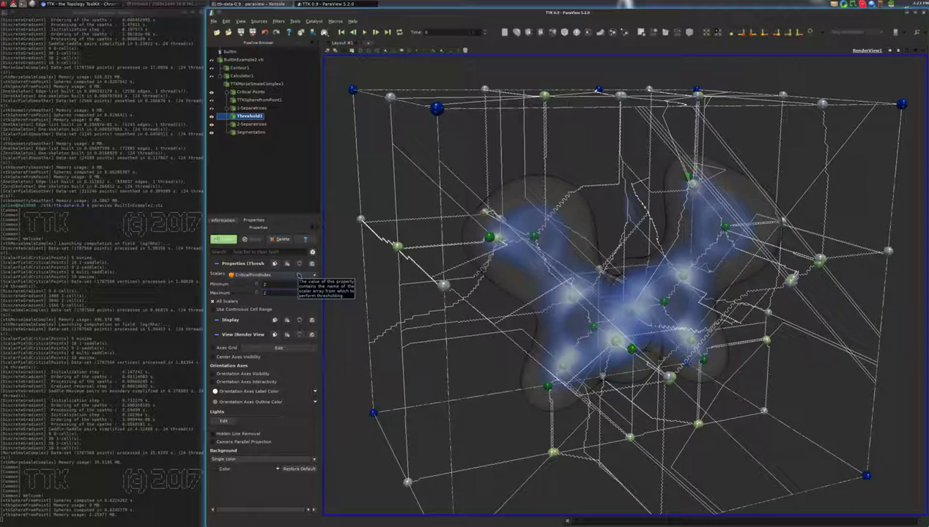
pyautogui.click(223, 240)
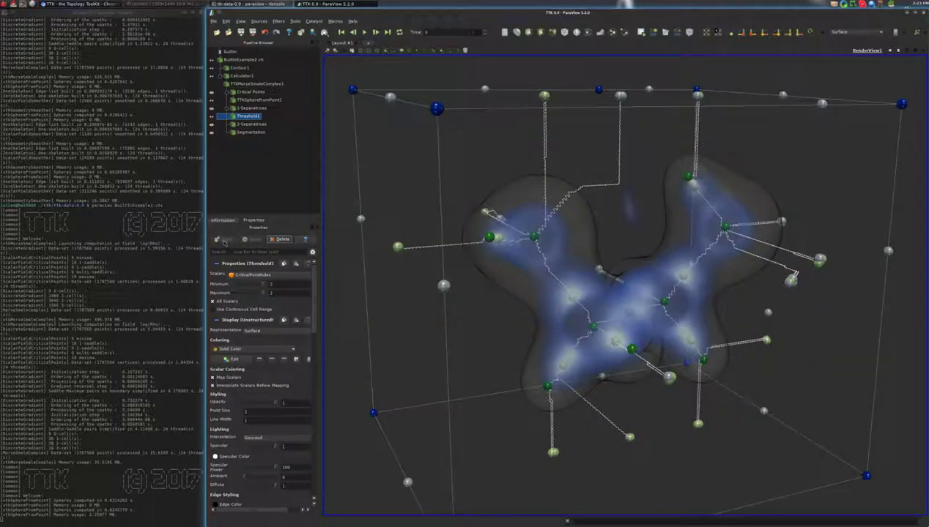
# Apply a second Threshold to Threshold1 on NumberOfCriticalPointsOnBoundary, with minimum and maximum both 0.
pyautogui.moveTo(792, 275)
pyautogui.mouseDown()
pyautogui.moveTo(788, 255)
pyautogui.moveTo(762, 253)
pyautogui.moveTo(792, 274)
pyautogui.mouseUp()
pyautogui.hotkey('ctrl', 'space')
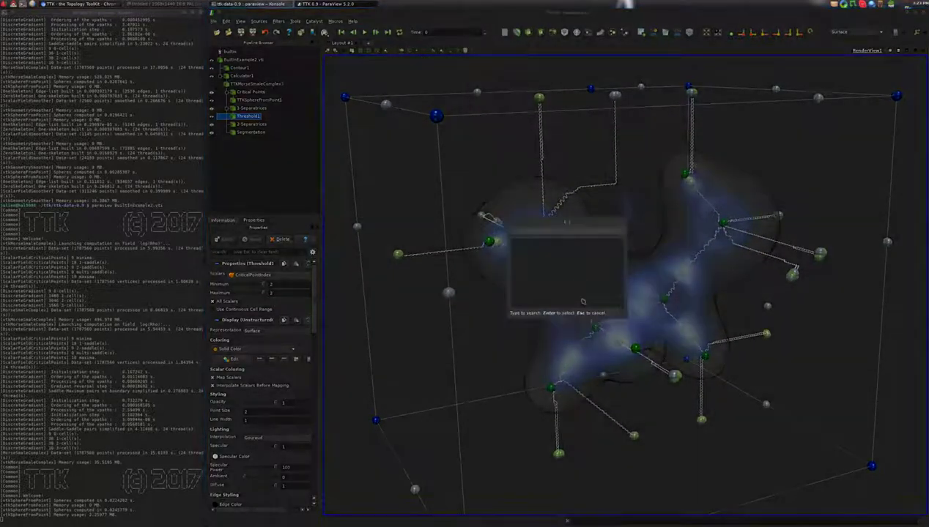
pyautogui.write('thre')
pyautogui.press('Return')
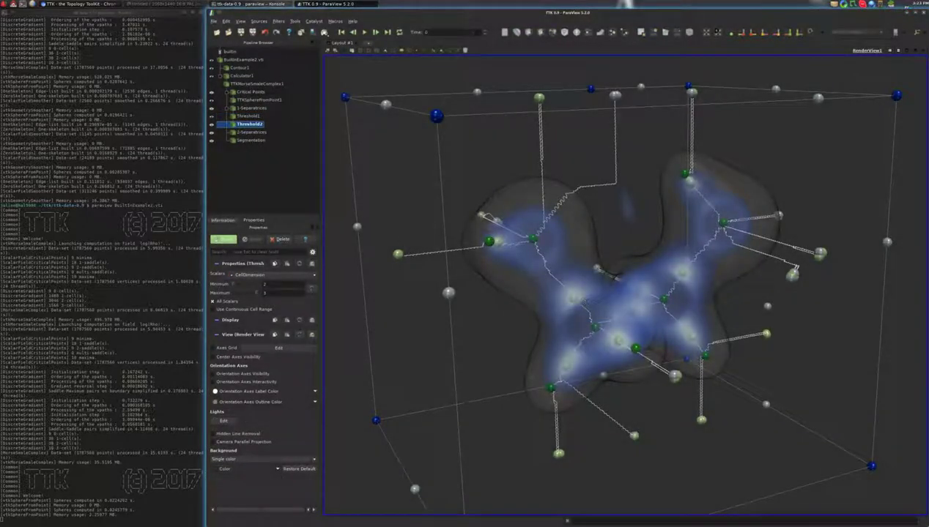
pyautogui.click(296, 274)
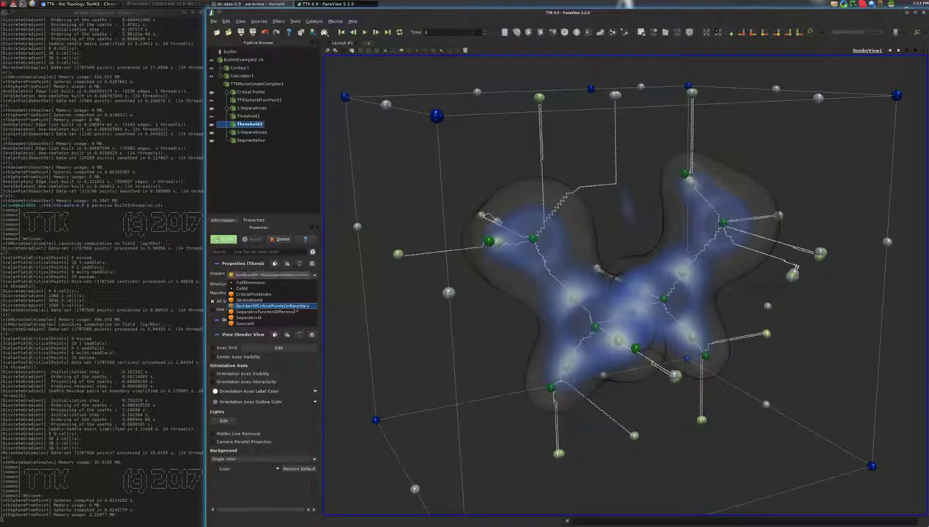
pyautogui.click(294, 306)
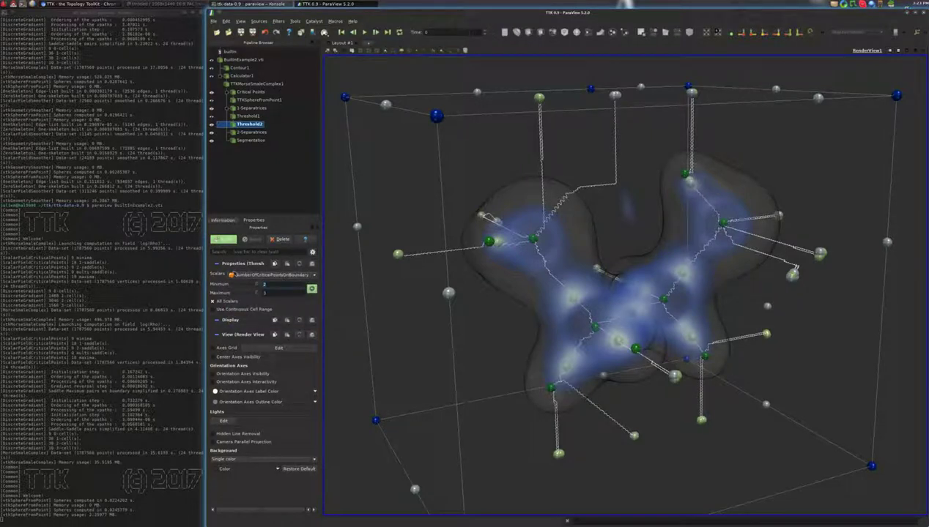
pyautogui.press('Tab')
pyautogui.press('Tab')
pyautogui.click(224, 239)
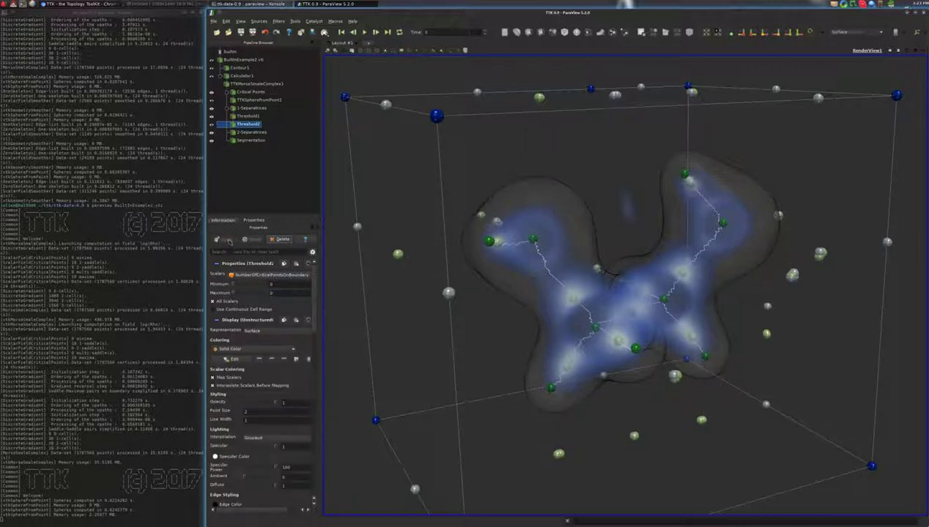
# Apply a TTK GeometrySmoother filter with 10 iterations to the separatrices from Threshold2.
pyautogui.moveTo(622, 293)
pyautogui.mouseDown()
pyautogui.moveTo(591, 268)
pyautogui.moveTo(598, 281)
pyautogui.moveTo(620, 278)
pyautogui.moveTo(639, 305)
pyautogui.moveTo(630, 290)
pyautogui.moveTo(618, 302)
pyautogui.mouseUp()
pyautogui.moveTo(640, 352); pyautogui.dragTo(640, 350)
pyautogui.scroll(1, 617, 301)
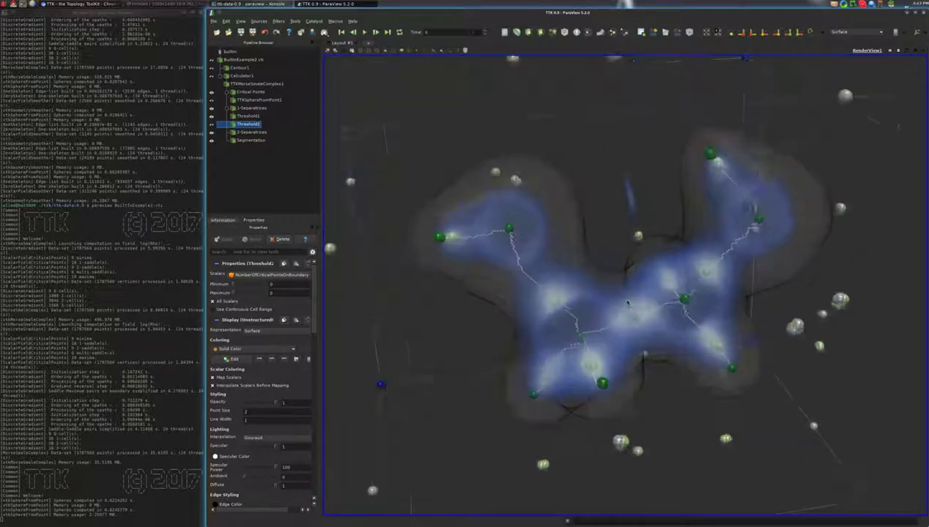
pyautogui.moveTo(619, 301); pyautogui.dragTo(621, 287)
pyautogui.hotkey('ctrl', 'space')
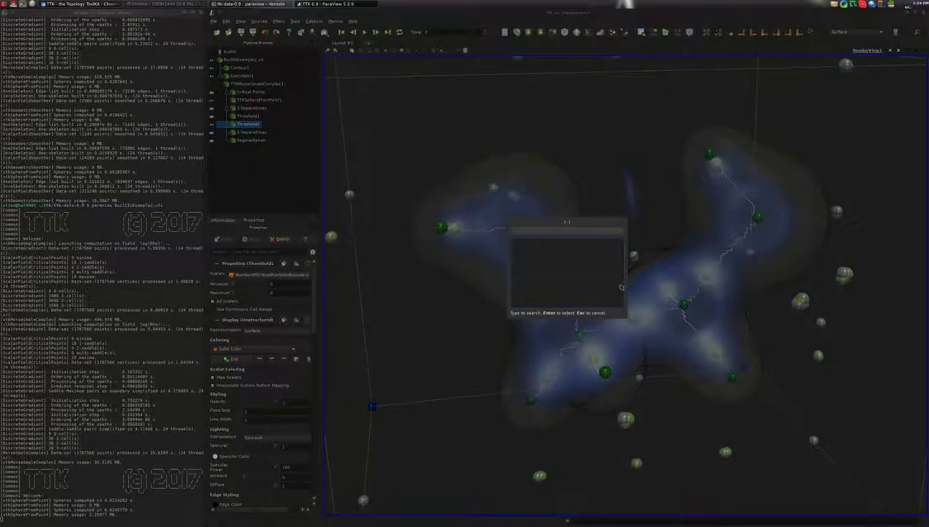
pyautogui.write('smoo')
pyautogui.press('Return')
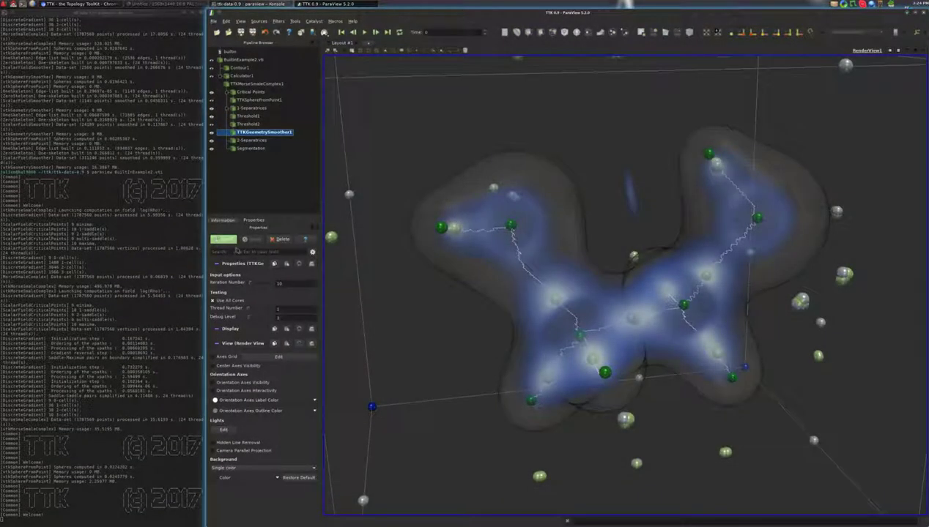
pyautogui.click(230, 240)
# Add an Extract Surface filter to the TTKGeometrySmoother1 output.
pyautogui.hotkey('ctrl', 'space')
pyautogui.write('tu')
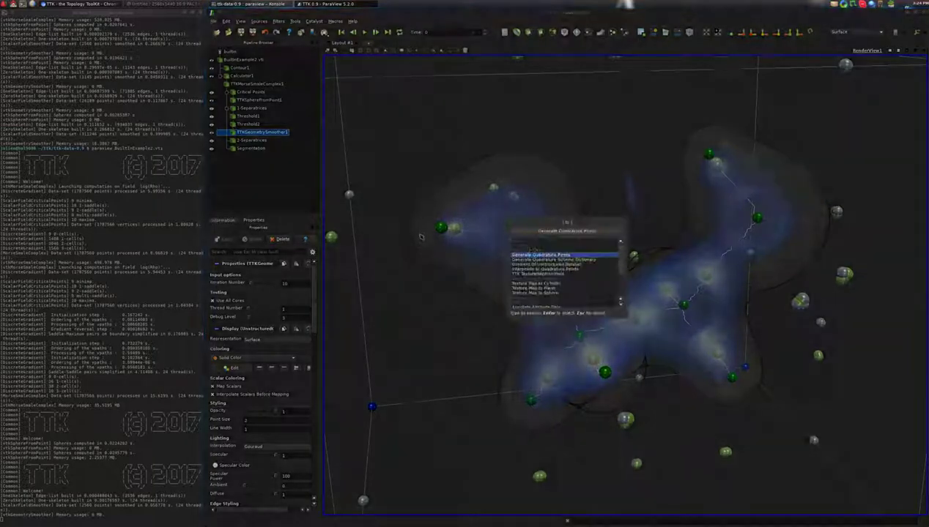
pyautogui.write('be')
pyautogui.press('BackSpace')
pyautogui.press('BackSpace')
pyautogui.press('BackSpace')
pyautogui.press('BackSpace')
pyautogui.write('surf')
pyautogui.press('Down')
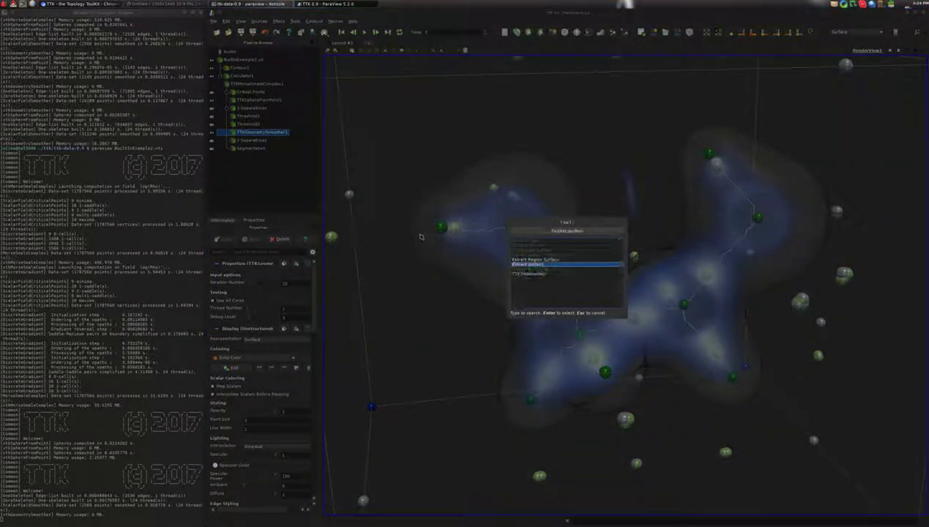
pyautogui.press('Return')
# Add a Tube filter to the ExtractSurface1 output and apply it.
pyautogui.hotkey('ctrl', 'space')
pyautogui.write('tube')
pyautogui.press('Return')
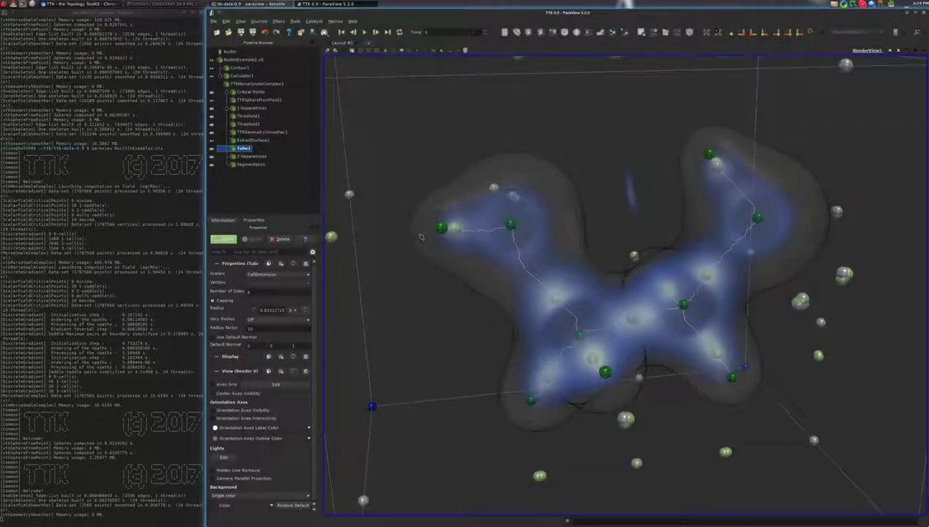
pyautogui.hotkey('ctrl', 'Return')
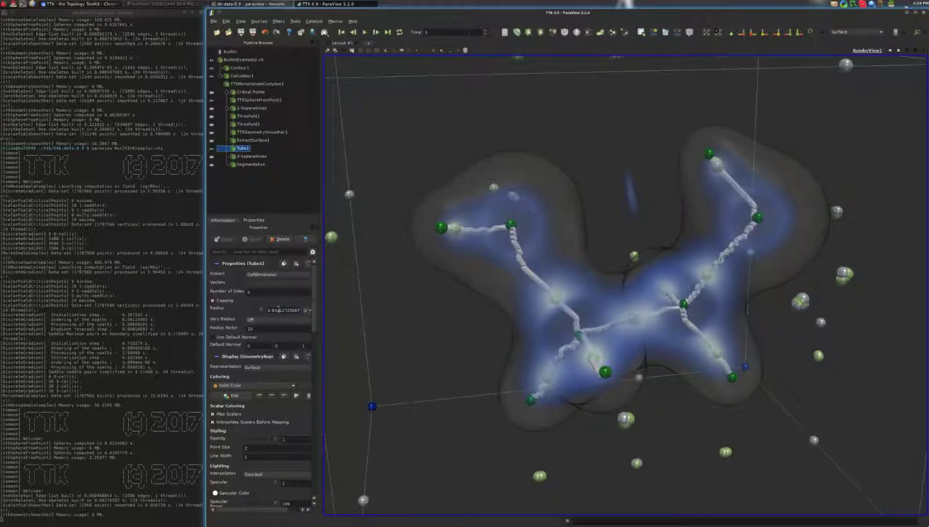
# Try a radius of 1.5 for Tube1 and apply it.
pyautogui.doubleClick(278, 310)
pyautogui.write('1.5')
pyautogui.hotkey('ctrl', 'Return')
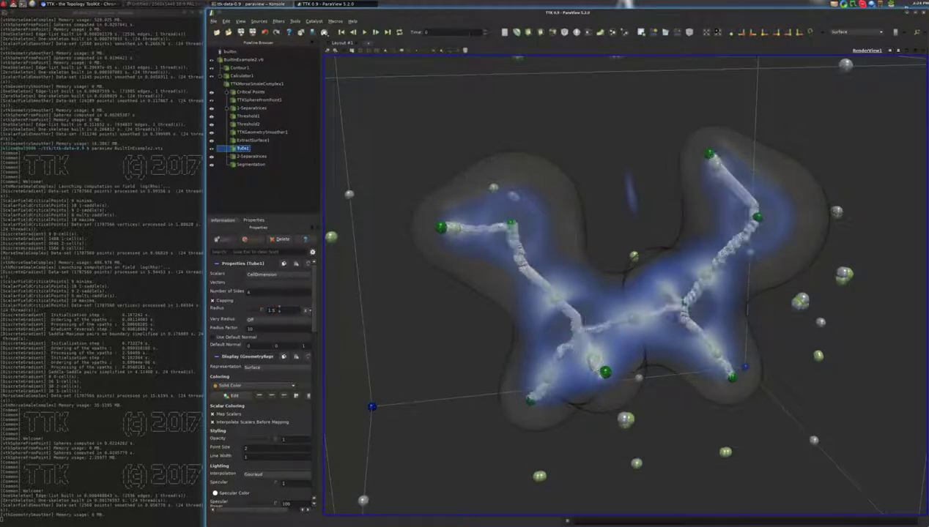
# Set the Tube1 radius to 1.25 and apply the change.
pyautogui.click(271, 308)
pyautogui.write('2')
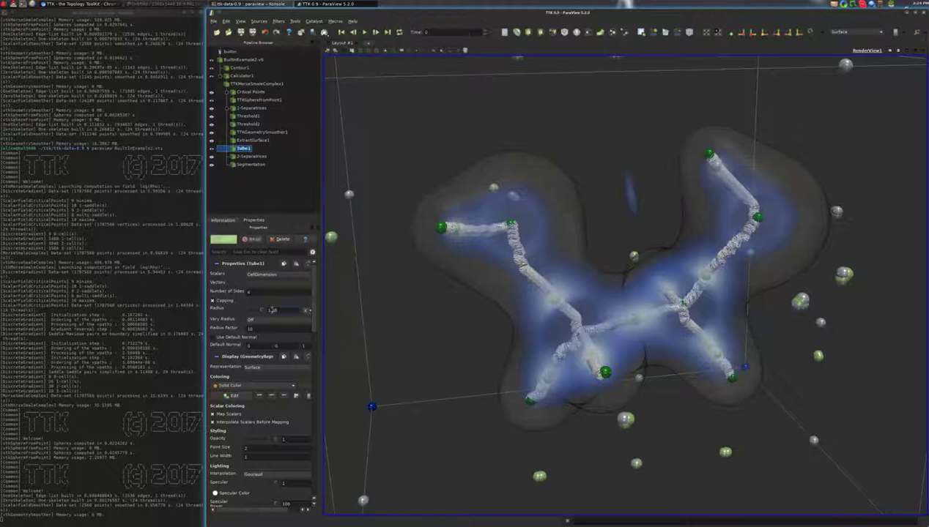
pyautogui.click(229, 237)
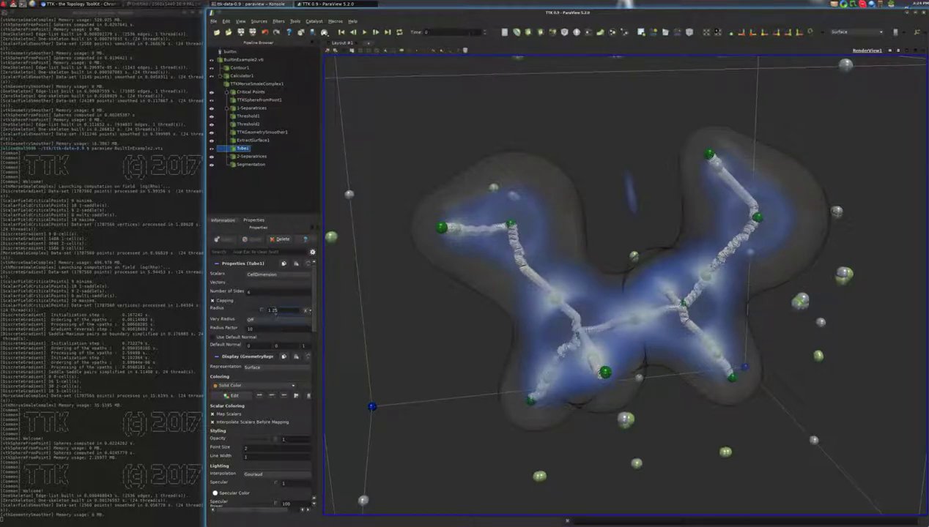
pyautogui.click(307, 309)
pyautogui.hotkey('ctrl', 'Return')
# Increase the TTKGeometrySmoother1 iteration number to 50 and apply it to smooth the tubes.
pyautogui.click(275, 133)
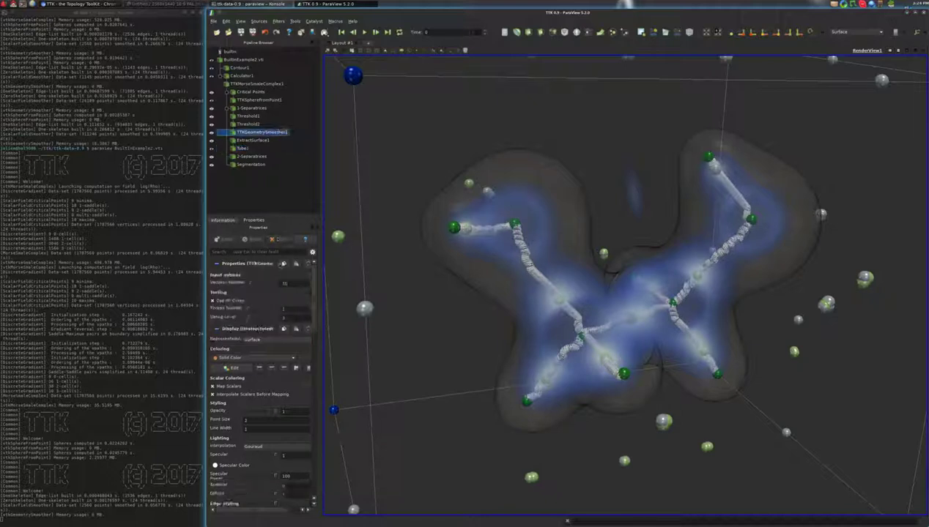
pyautogui.write('500')
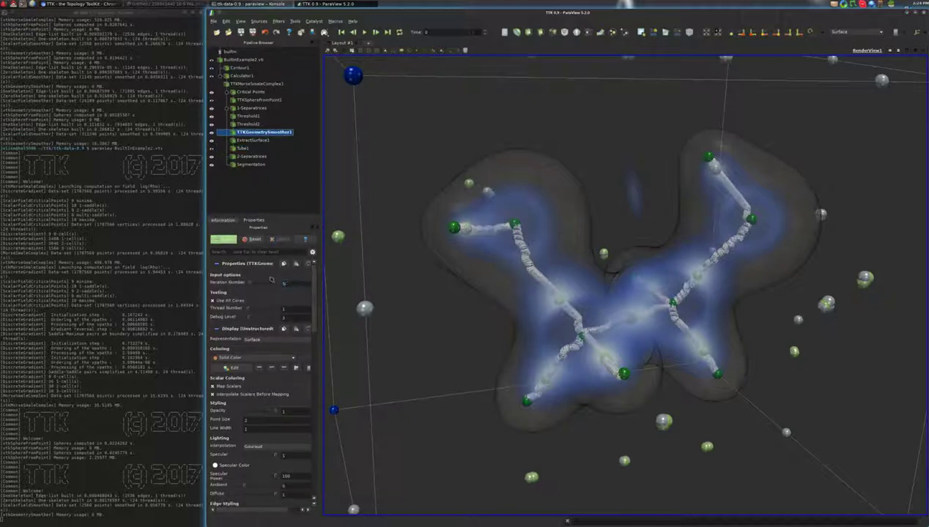
pyautogui.press('Return')
pyautogui.moveTo(626, 293); pyautogui.dragTo(624, 269)
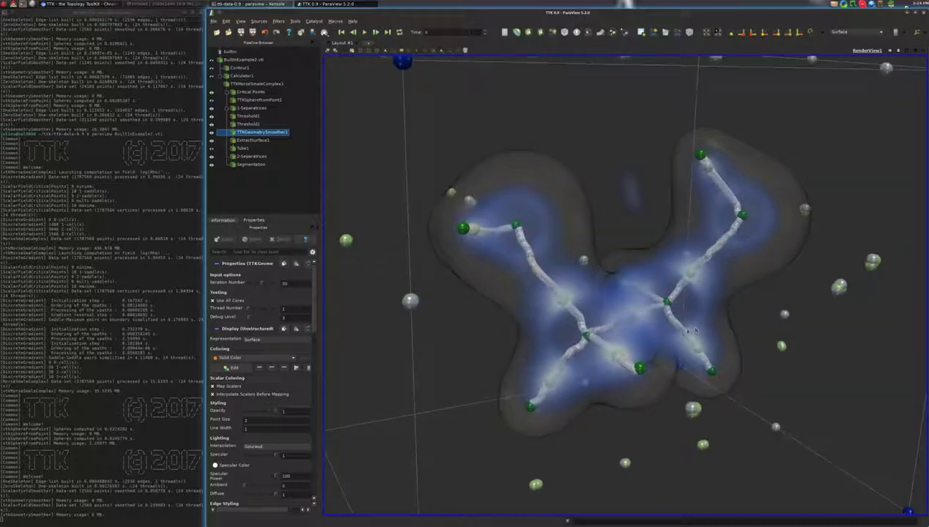
pyautogui.scroll(1, 649, 330)
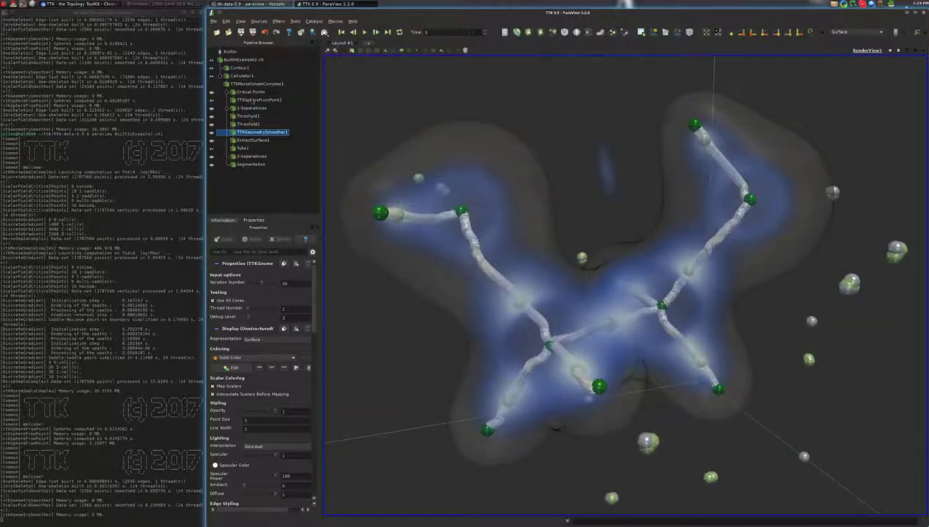
# Add a Threshold to 1-Separatrices on CriticalPointIndex with minimum and maximum both 1, and apply it.
pyautogui.click(249, 108)
pyautogui.hotkey('ctrl', 'space')
pyautogui.write('thre')
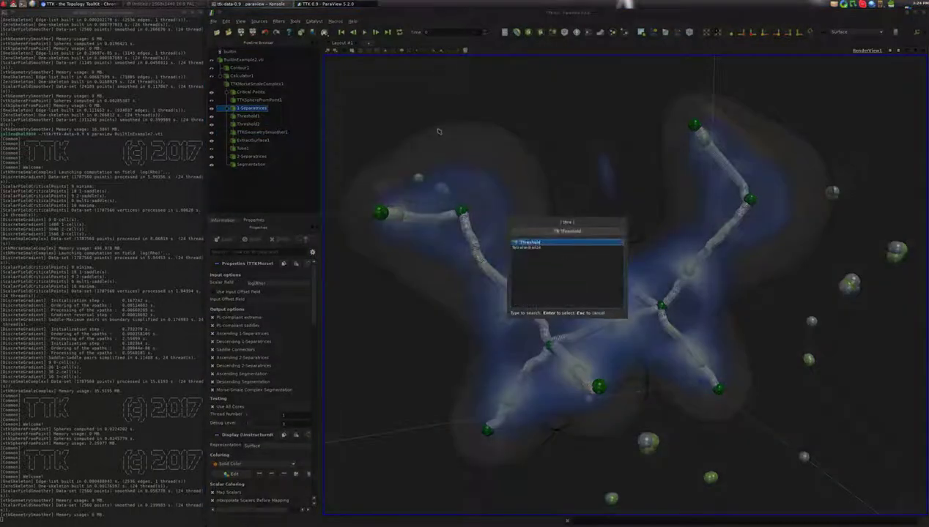
pyautogui.press('Return')
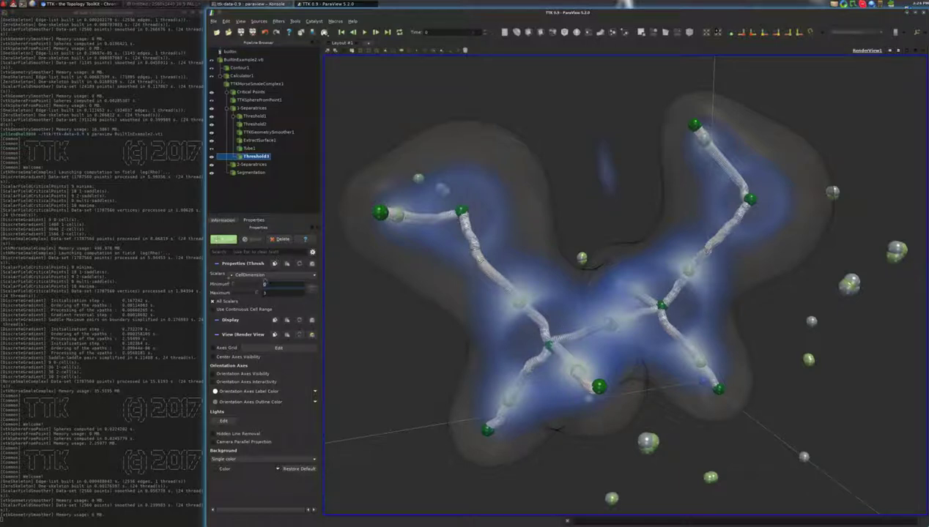
pyautogui.click(291, 275)
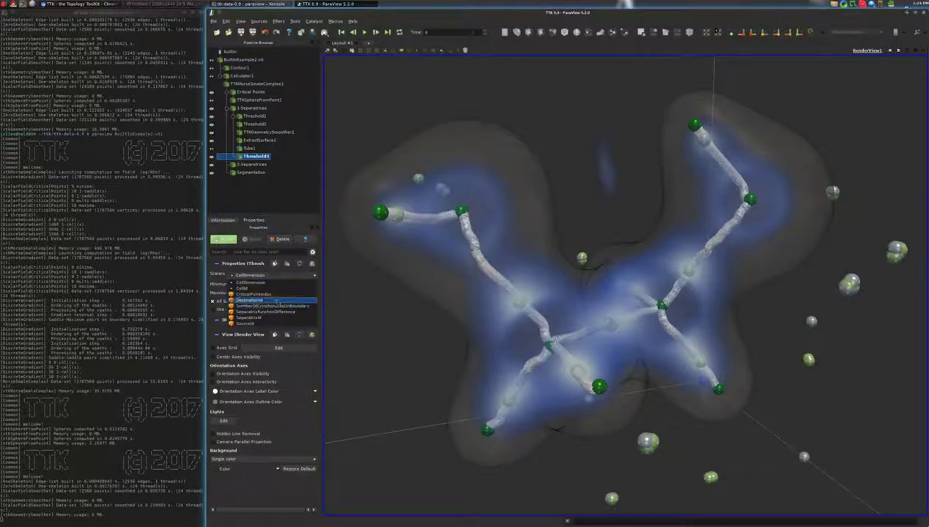
pyautogui.click(269, 294)
pyautogui.write('1')
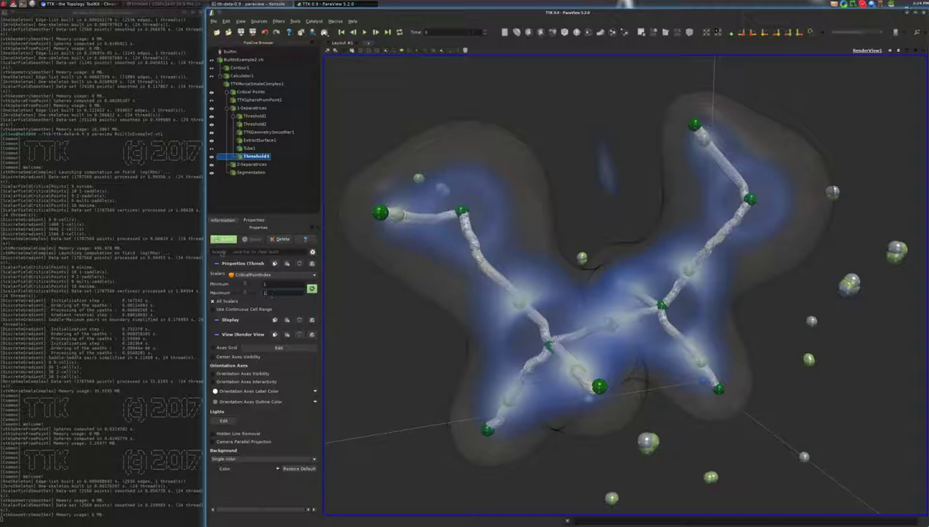
pyautogui.click(224, 240)
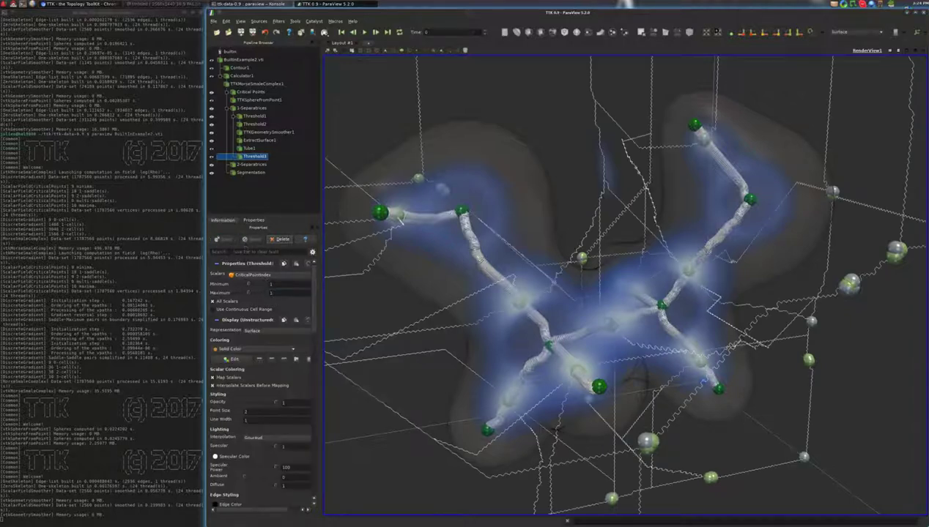
# Apply a further Threshold to Threshold3 on SeparatrixId, keeping only a narrow range of separatrices.
pyautogui.scroll(-3, 493, 195)
pyautogui.moveTo(528, 283)
pyautogui.mouseDown()
pyautogui.moveTo(540, 259)
pyautogui.moveTo(560, 253)
pyautogui.moveTo(538, 279)
pyautogui.mouseUp()
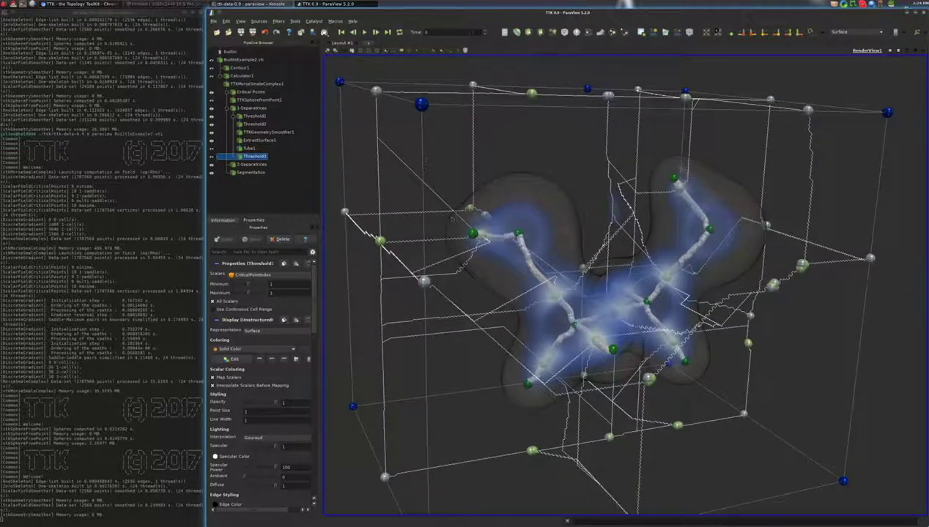
pyautogui.hotkey('ctrl', 'space')
pyautogui.write('threshold')
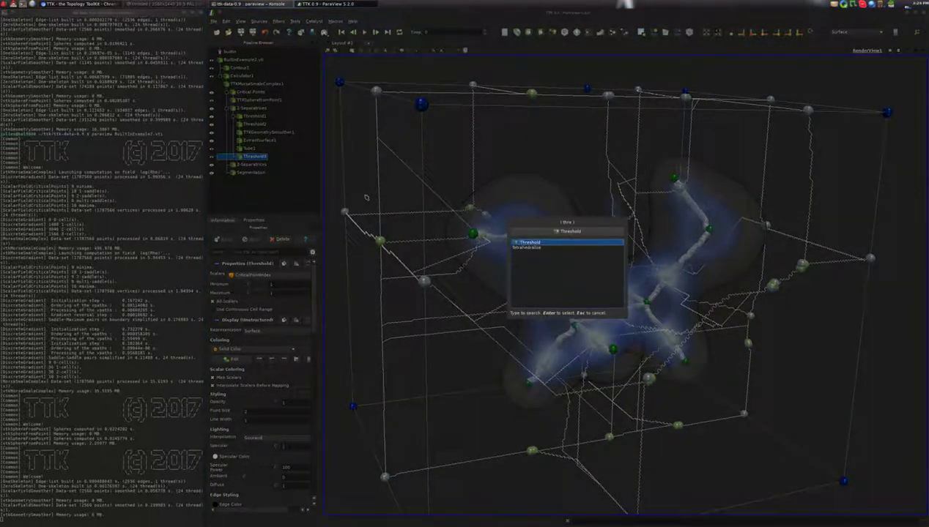
pyautogui.press('Return')
pyautogui.click(276, 275)
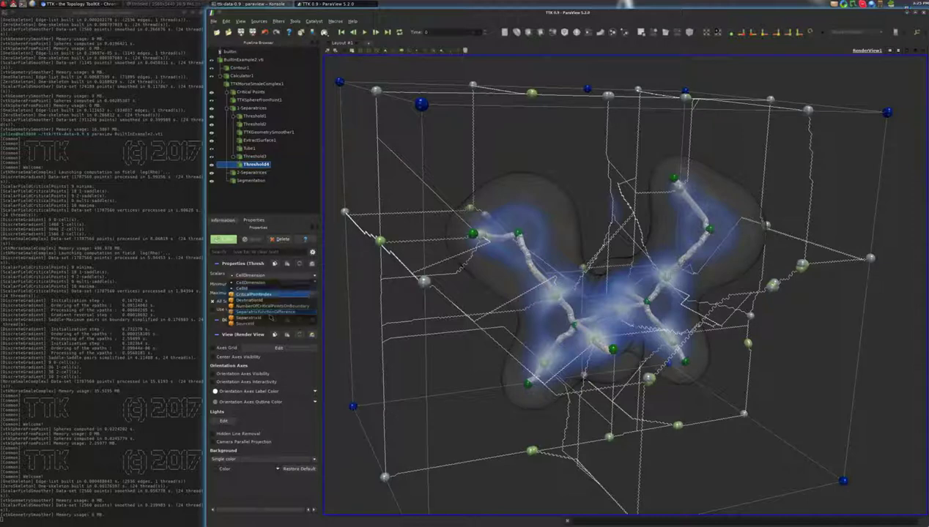
pyautogui.click(274, 317)
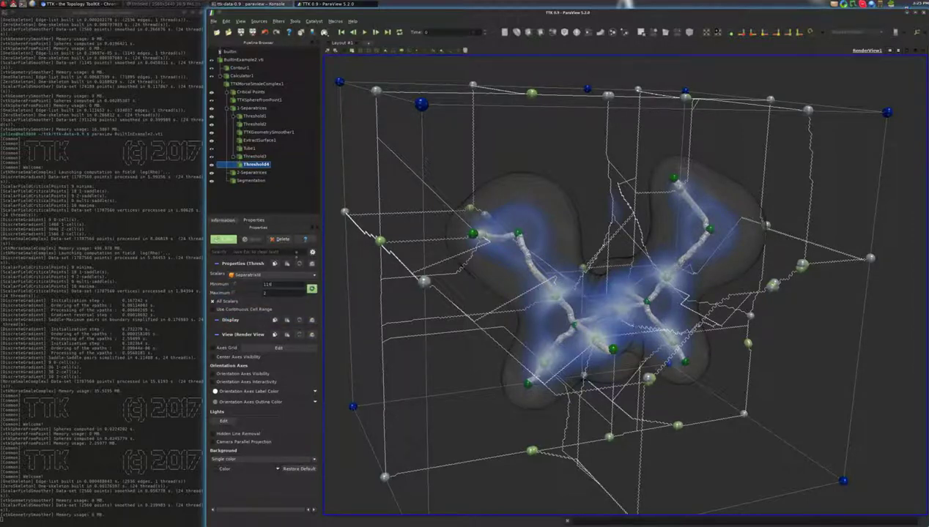
pyautogui.press('Tab')
pyautogui.hotkey('alt', 'a')
# Apply a TTK GeometrySmoother with 50 iterations to the separatrices from Threshold4.
pyautogui.moveTo(638, 322); pyautogui.dragTo(642, 282)
pyautogui.hotkey('ctrl', 'space')
pyautogui.write('geom')
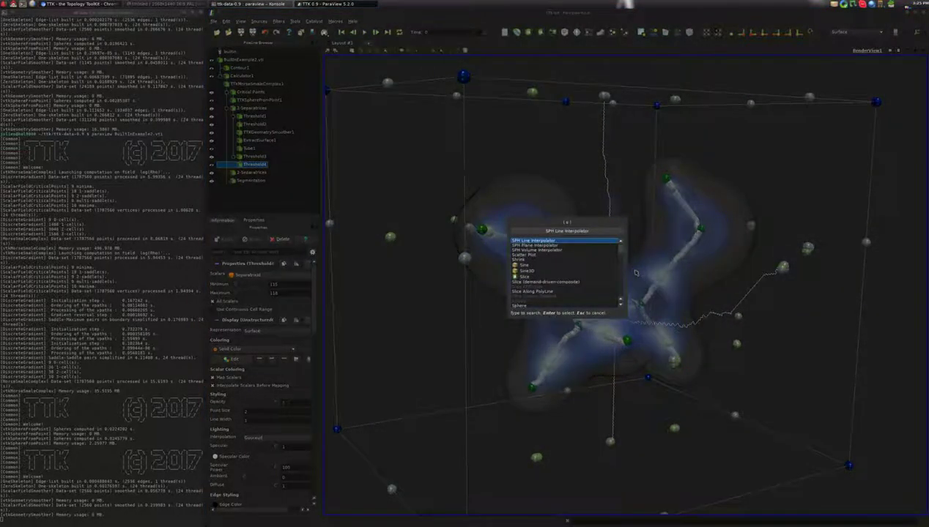
pyautogui.press('Return')
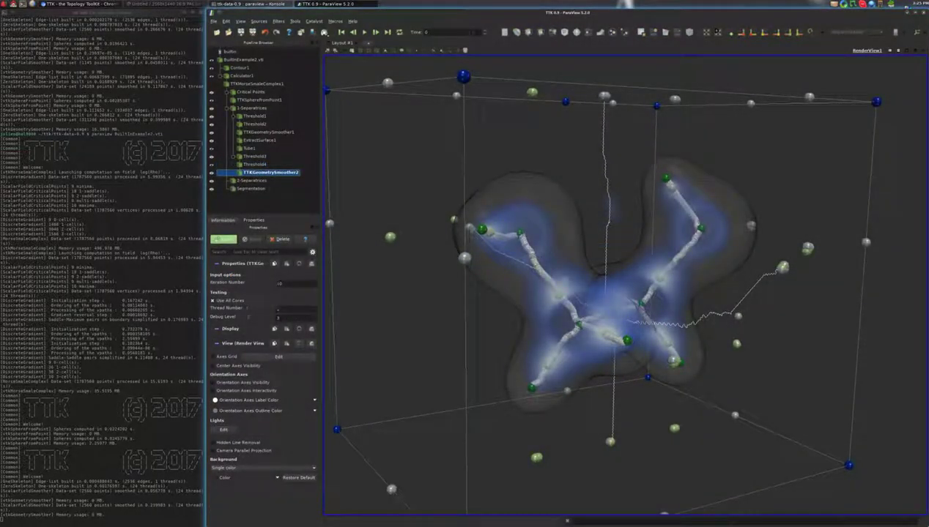
pyautogui.moveTo(279, 284); pyautogui.dragTo(271, 283)
pyautogui.press('Return')
# Extract the surface of the TTKGeometrySmoother2 output and apply a Tube filter to it.
pyautogui.hotkey('ctrl', 'space')
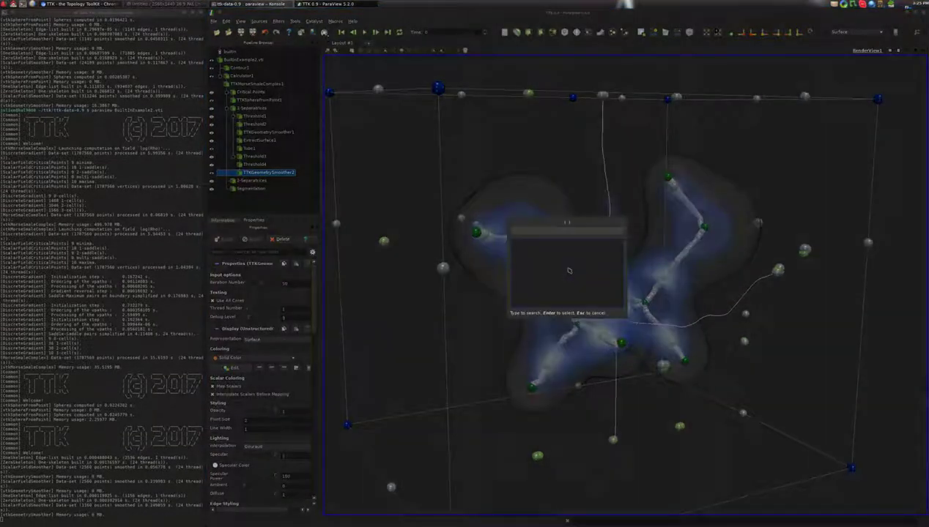
pyautogui.write('extract surface')
pyautogui.press('Return')
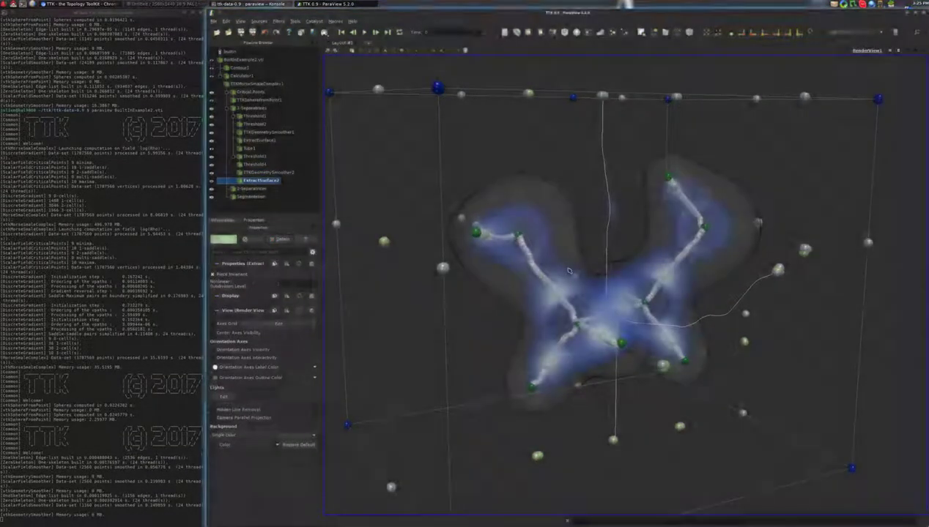
pyautogui.press('Return')
pyautogui.hotkey('ctrl', 'space')
pyautogui.write('tube')
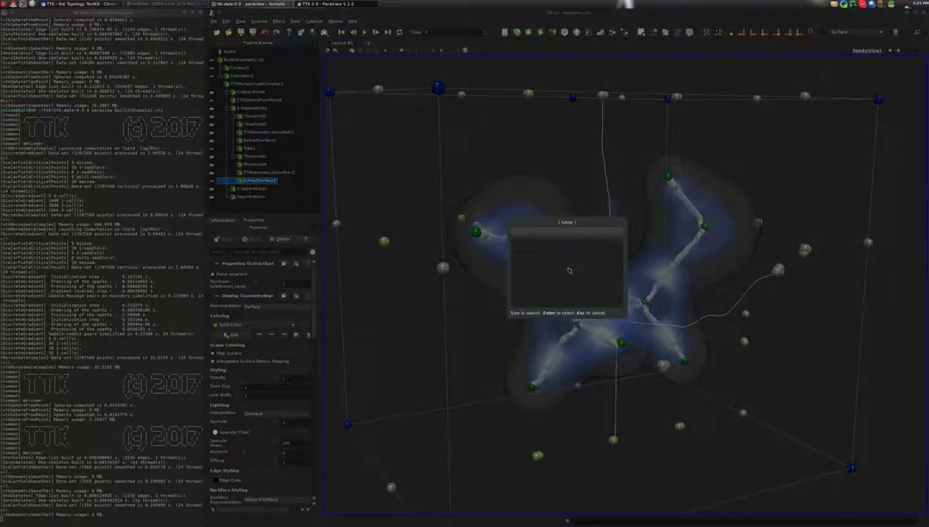
pyautogui.press('Return')
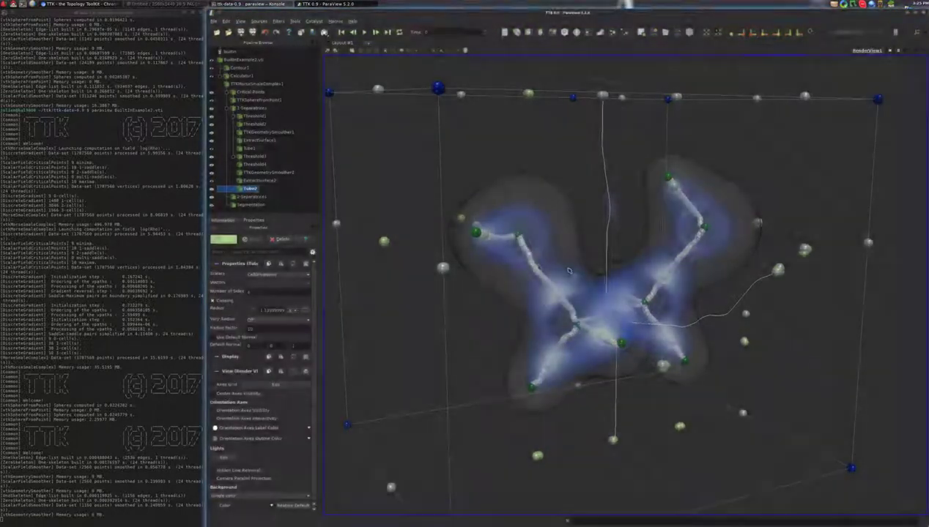
pyautogui.click(223, 239)
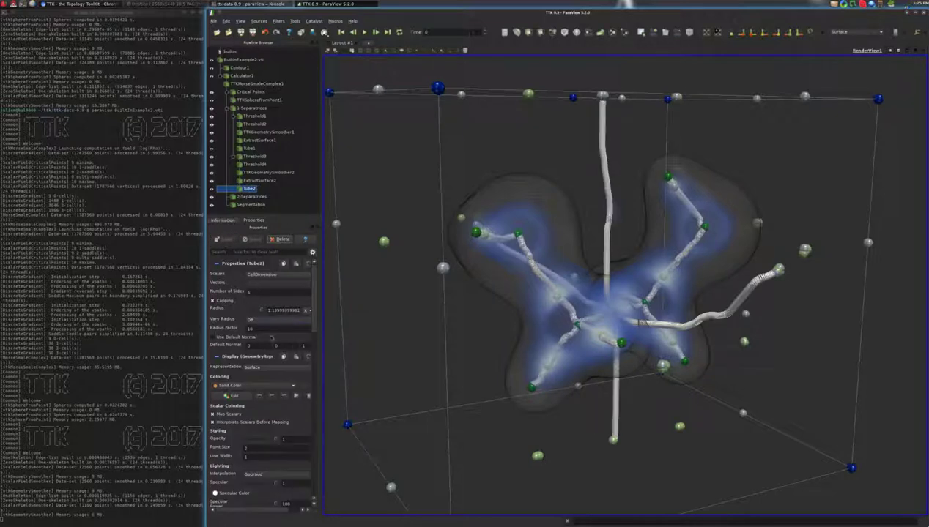
# Try a radius of 0.75 for Tube2 and apply it.
pyautogui.doubleClick(276, 310)
pyautogui.write('0.75')
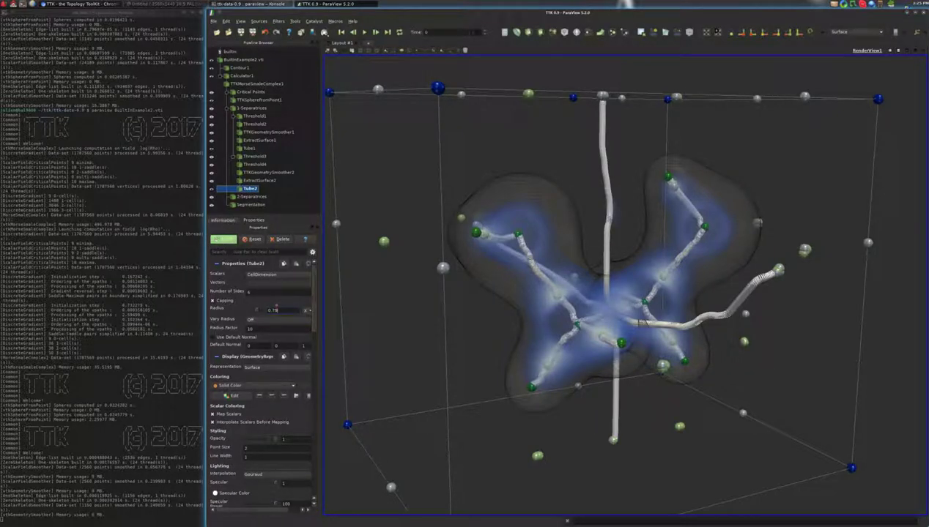
pyautogui.press('Return')
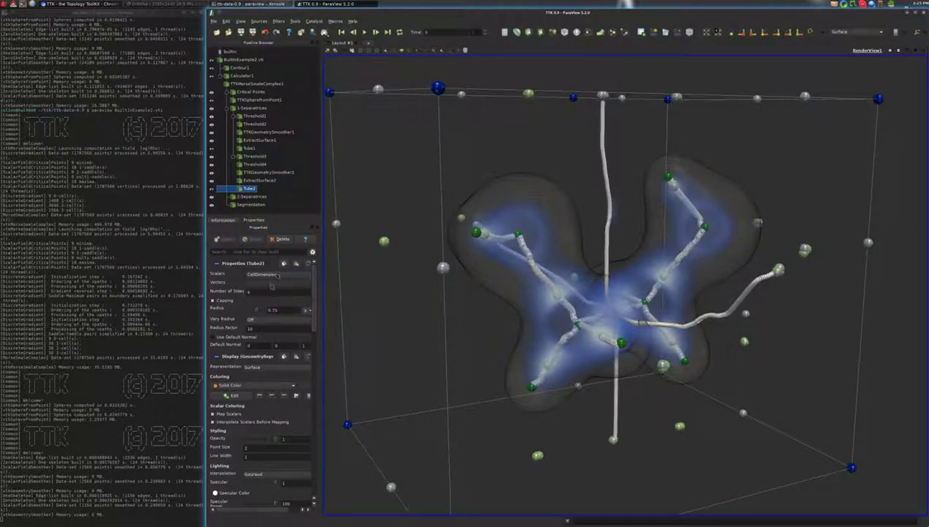
# Set the Tube2 radius to 0.5 and apply the change.
pyautogui.doubleClick(273, 311)
pyautogui.write('0.5')
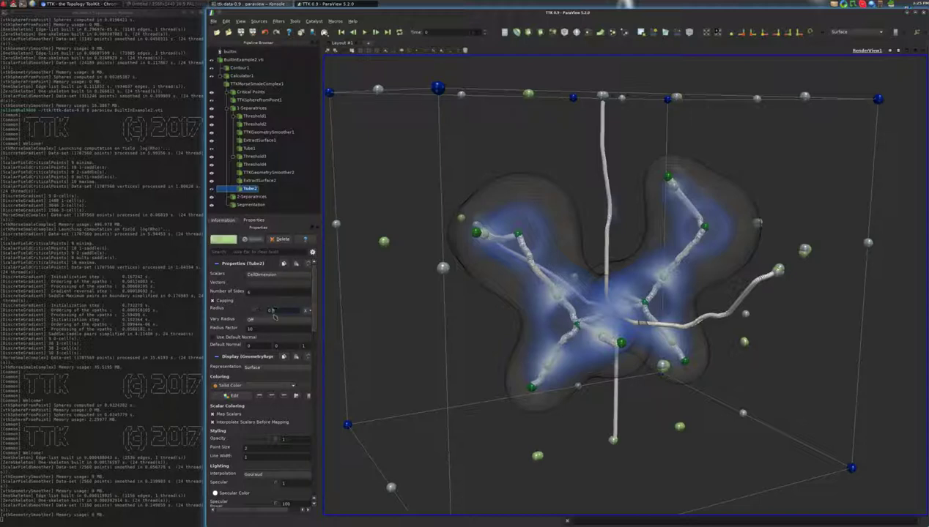
pyautogui.press('Return')
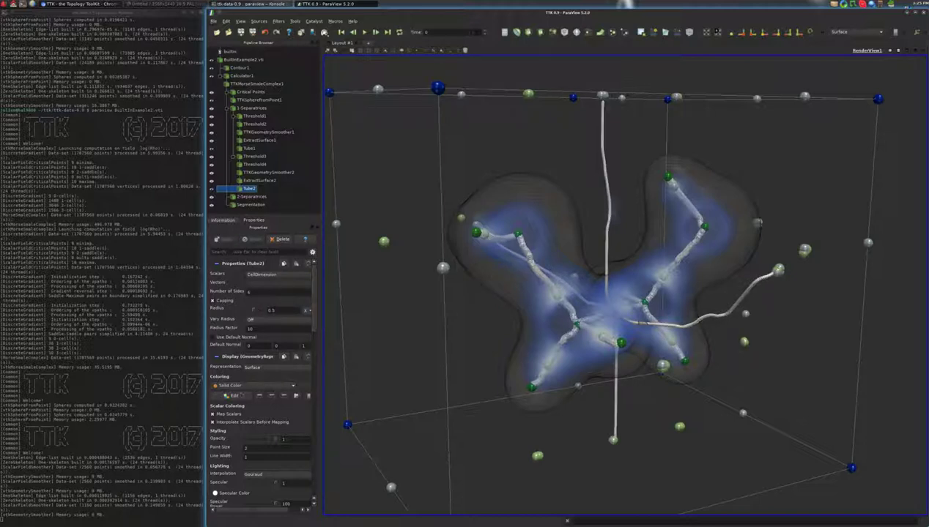
# Give Tube2 the dark custom color as its solid color and inspect the tubes from other angles.
pyautogui.click(236, 396)
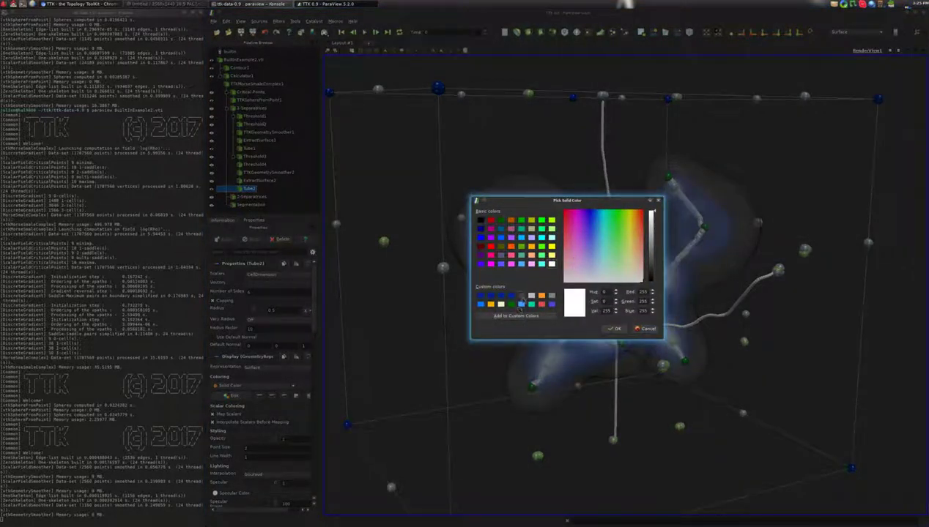
pyautogui.click(520, 296)
pyautogui.click(614, 328)
pyautogui.moveTo(614, 323); pyautogui.dragTo(561, 317)
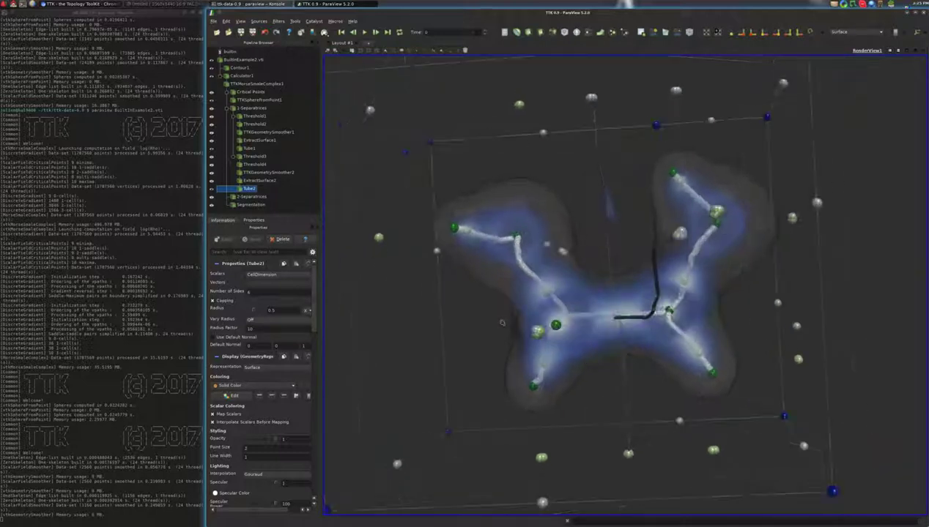
pyautogui.moveTo(502, 323); pyautogui.dragTo(527, 320)
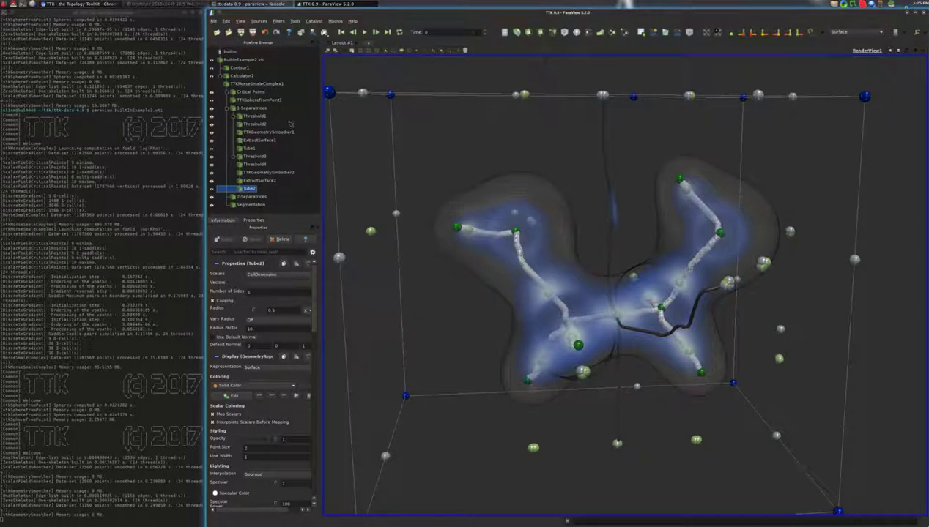
# Threshold the 2-Separatrices on CriticalPointIndex from 1 to 1, apply it, and display the result as Surface With Edges.
pyautogui.click(253, 197)
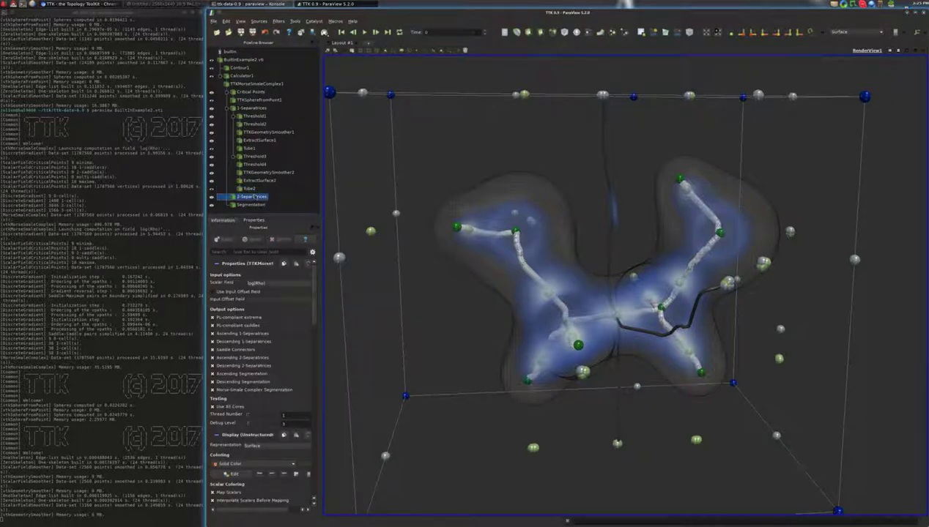
pyautogui.hotkey('ctrl', 'space')
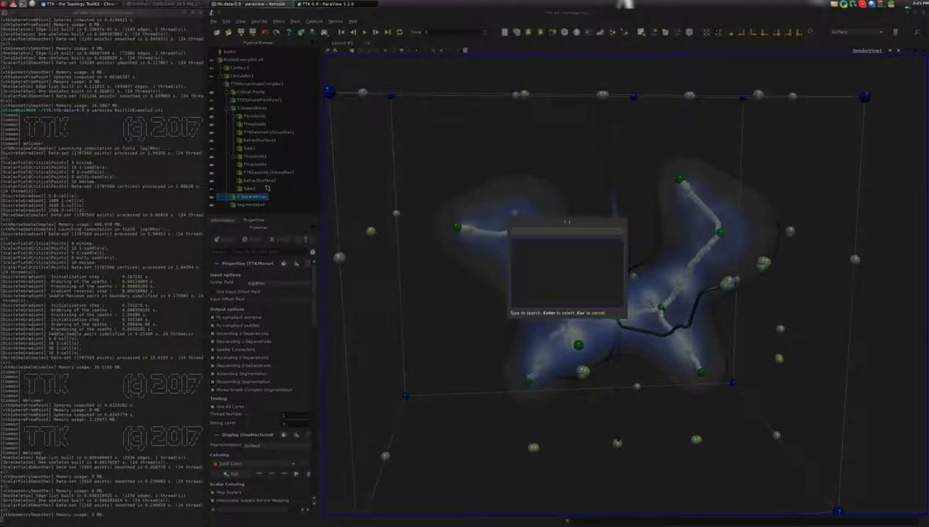
pyautogui.write('thre')
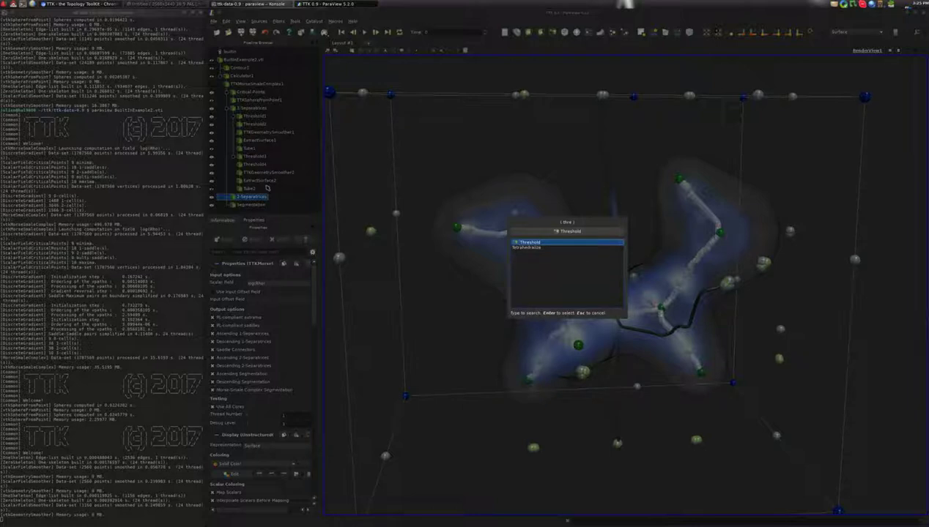
pyautogui.press('Return')
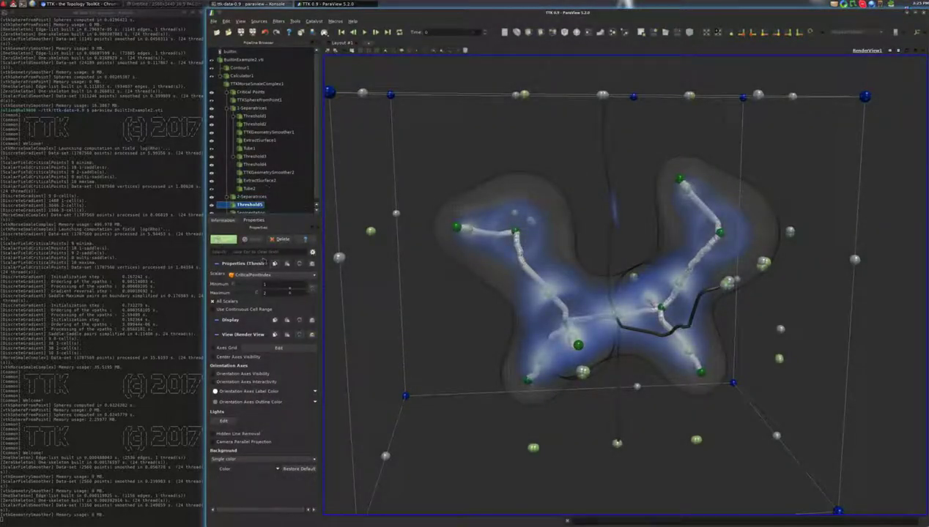
pyautogui.moveTo(262, 291); pyautogui.dragTo(305, 292)
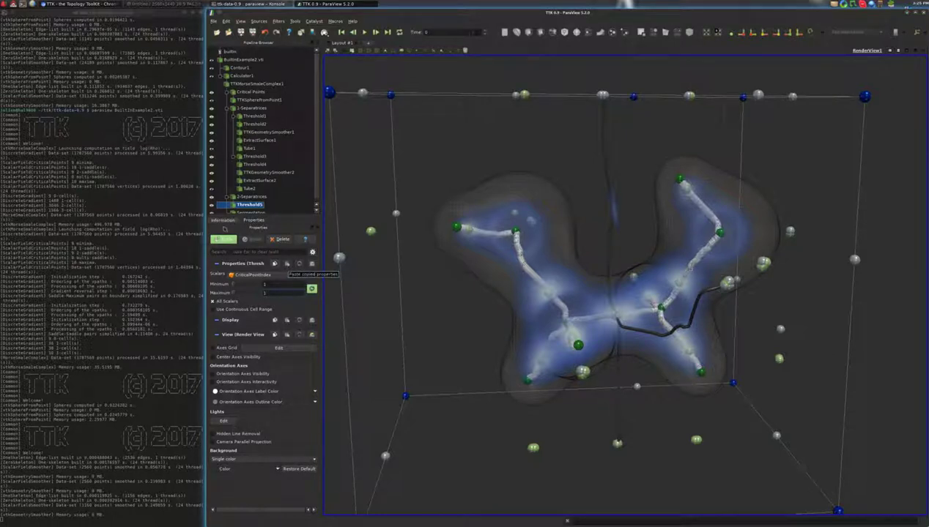
pyautogui.click(224, 239)
pyautogui.moveTo(482, 279); pyautogui.dragTo(667, 330)
pyautogui.click(284, 331)
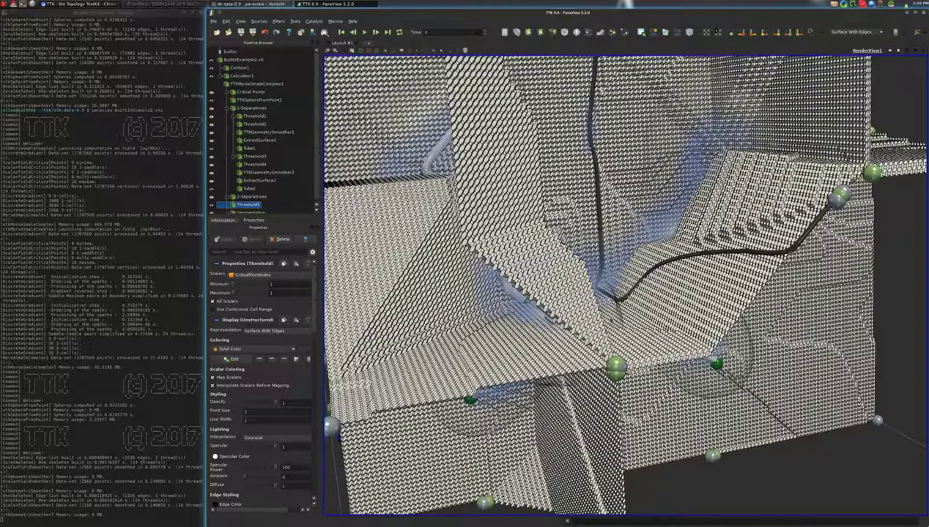
# Apply a Tetrahedralize filter to the thresholded 2-separatrices and inspect the surfaces.
pyautogui.hotkey('ctrl', 'space')
pyautogui.write('tetr')
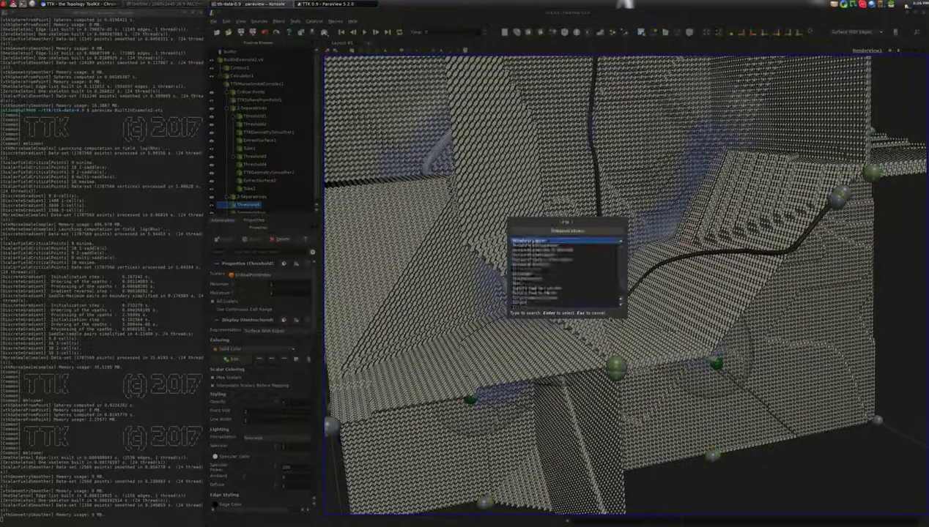
pyautogui.press('Return')
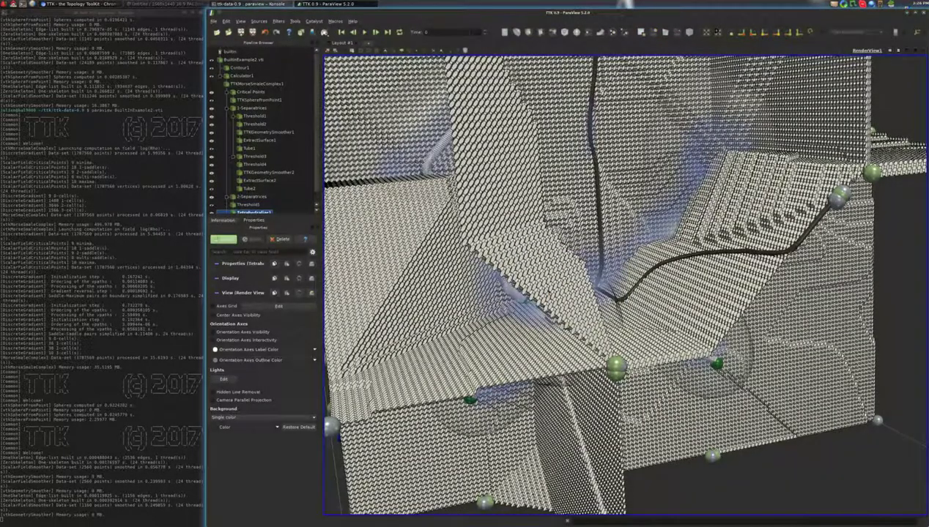
pyautogui.scroll(-1, 268, 180)
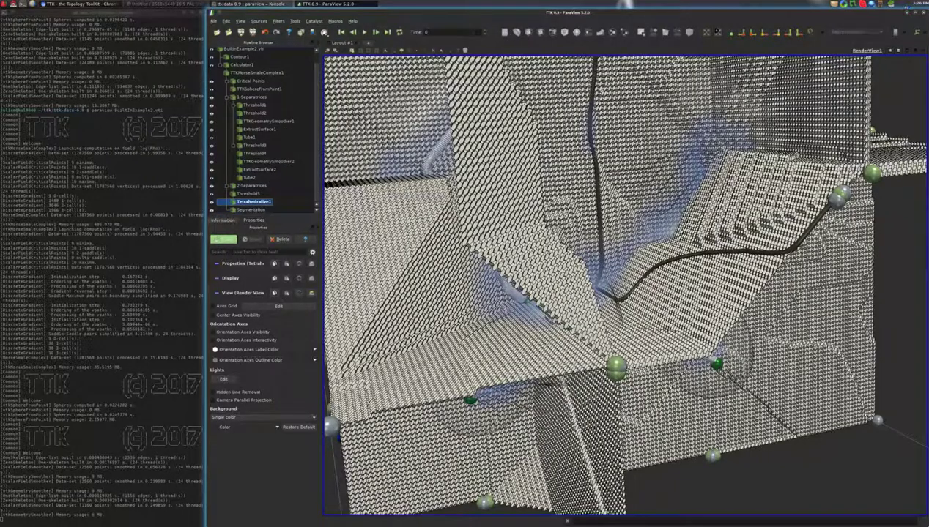
pyautogui.click(225, 240)
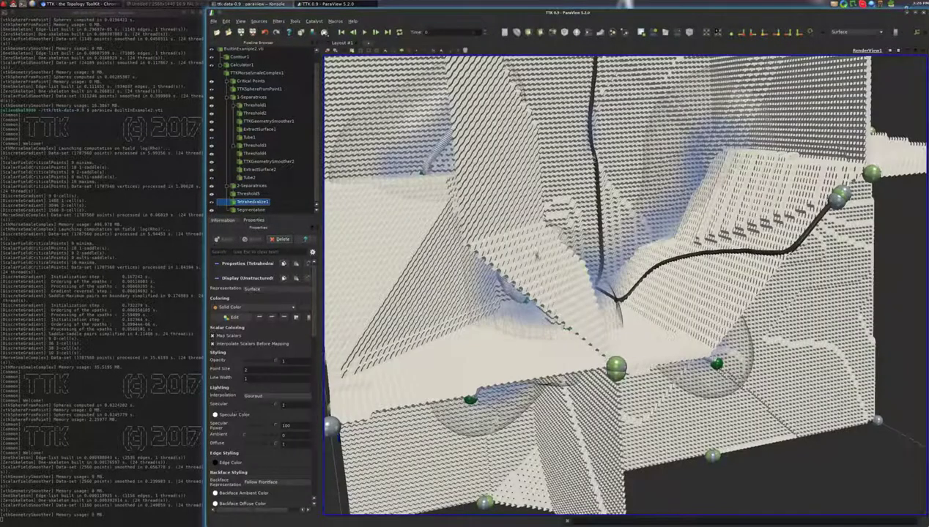
pyautogui.moveTo(536, 254); pyautogui.dragTo(537, 248)
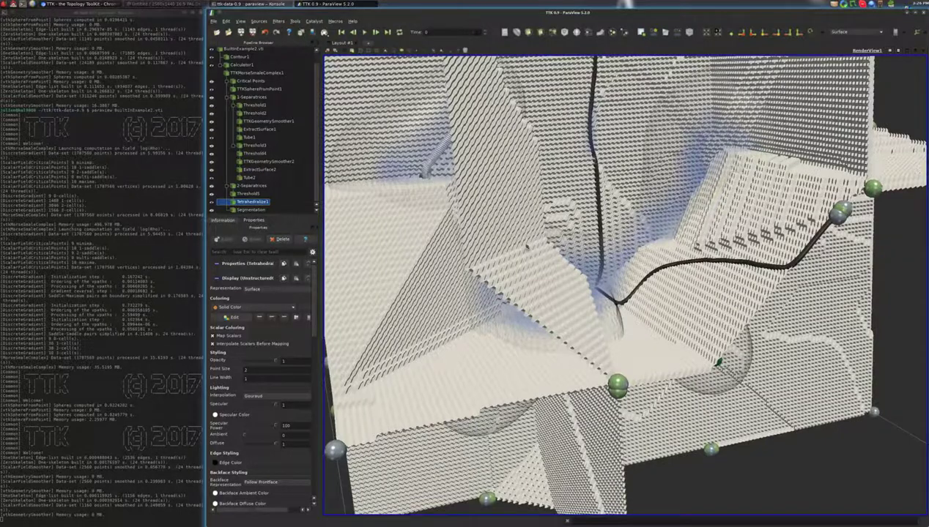
# Apply a TTK GeometrySmoother with 10 iterations to the tetrahedralized surfaces and view the whole domain.
pyautogui.hotkey('ctrl', 'space')
pyautogui.write('smo')
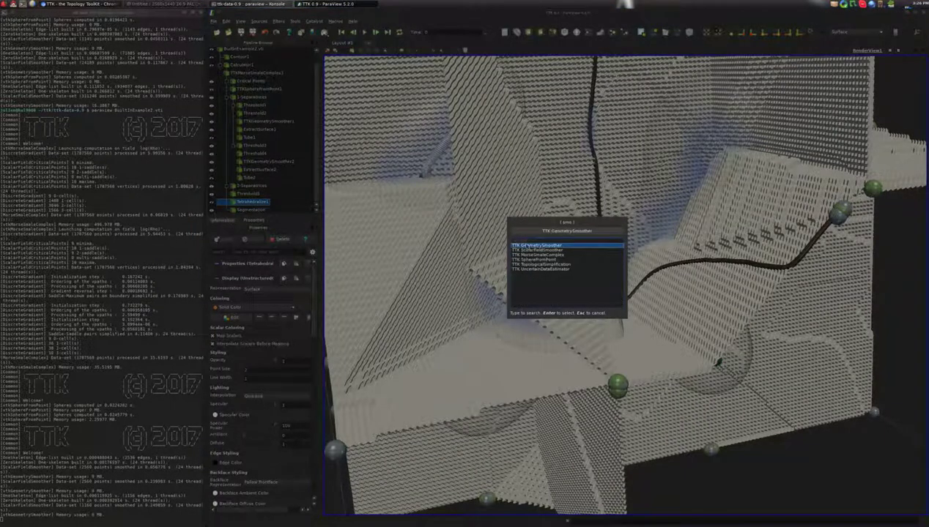
pyautogui.press('Return')
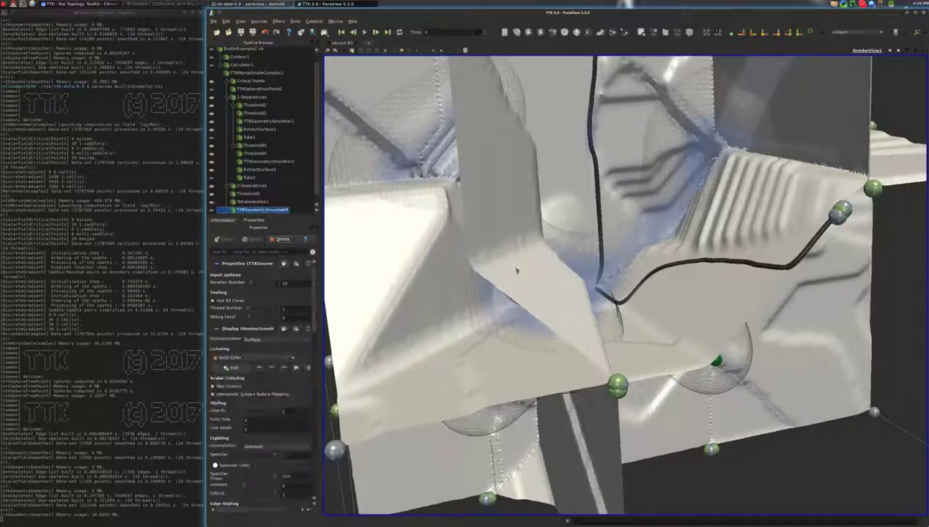
pyautogui.moveTo(518, 269); pyautogui.dragTo(513, 239)
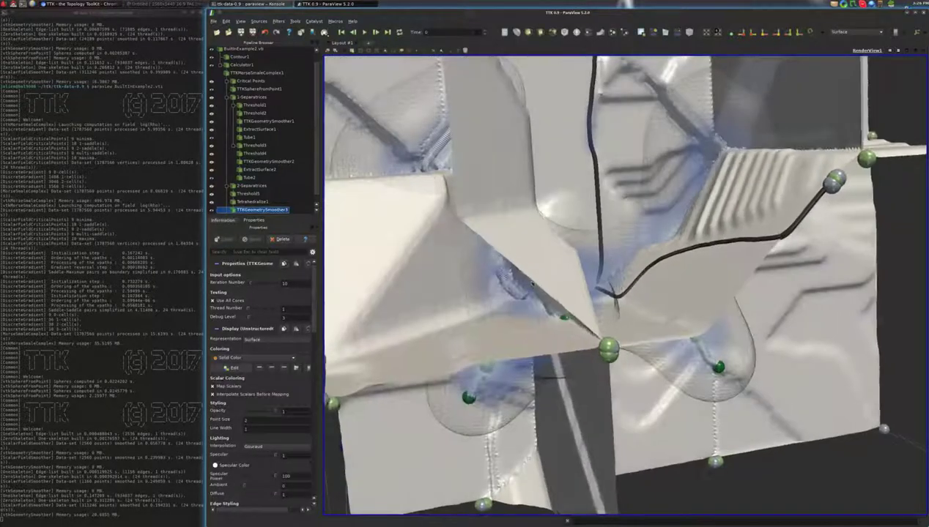
pyautogui.moveTo(513, 239); pyautogui.dragTo(507, 301, button='right')
# Give the smoothed separatrix surfaces the dark blue custom color as their solid color and inspect them from other angles.
pyautogui.click(233, 367)
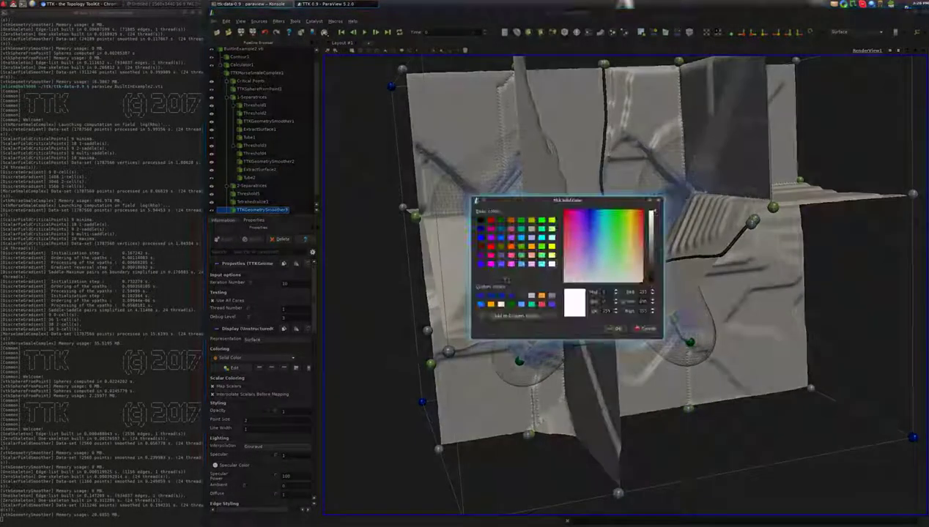
pyautogui.click(480, 295)
pyautogui.click(613, 328)
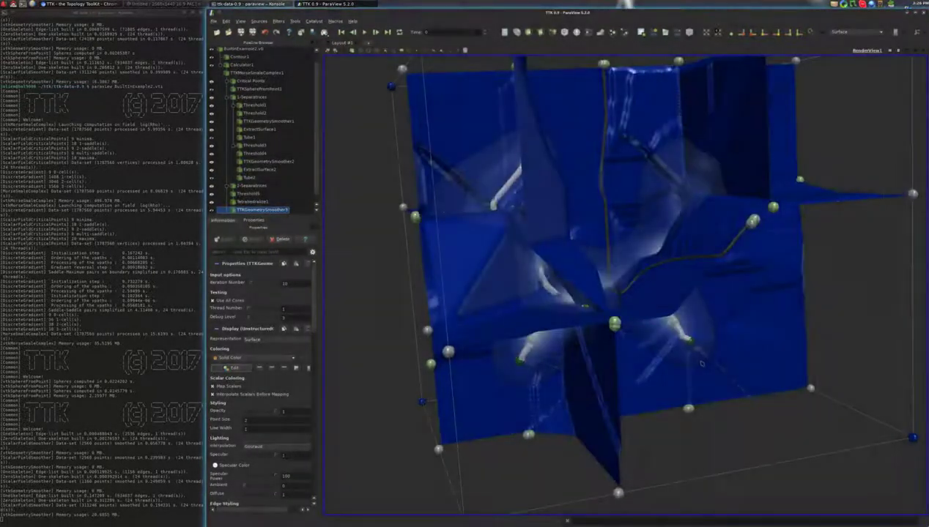
pyautogui.moveTo(615, 331)
pyautogui.mouseDown()
pyautogui.moveTo(629, 362)
pyautogui.moveTo(584, 343)
pyautogui.moveTo(565, 223)
pyautogui.moveTo(619, 342)
pyautogui.mouseUp()
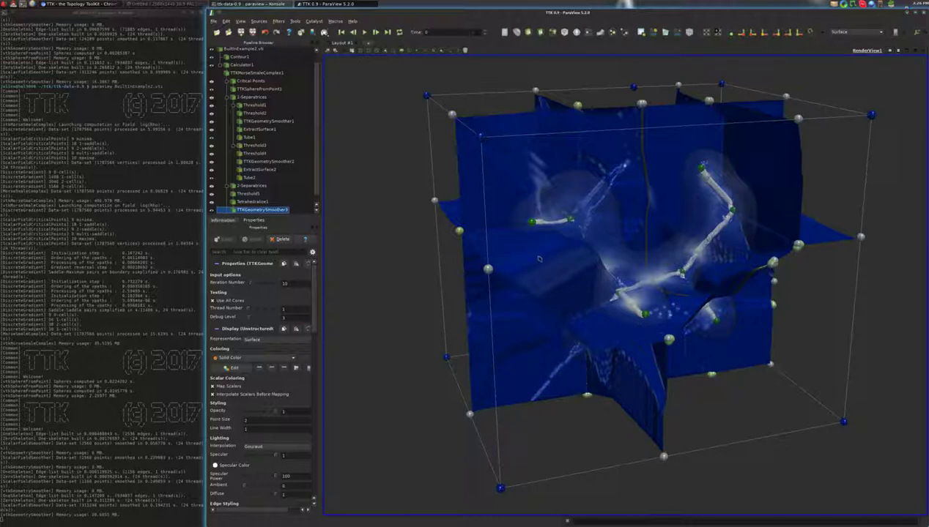
# Add another Threshold to the 2-Separatrices on CriticalPointIndex from 2 to 2, apply it, and inspect the surfaces.
pyautogui.click(257, 186)
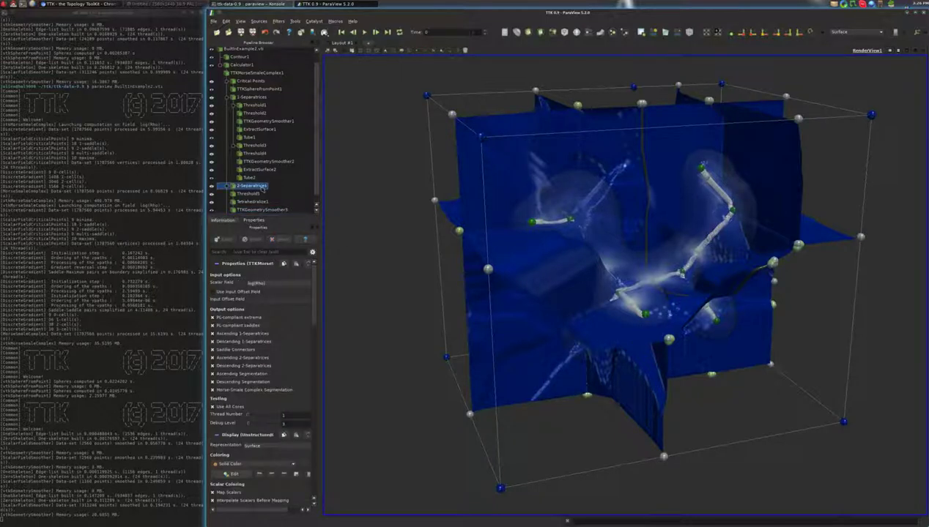
pyautogui.hotkey('ctrl', 'space')
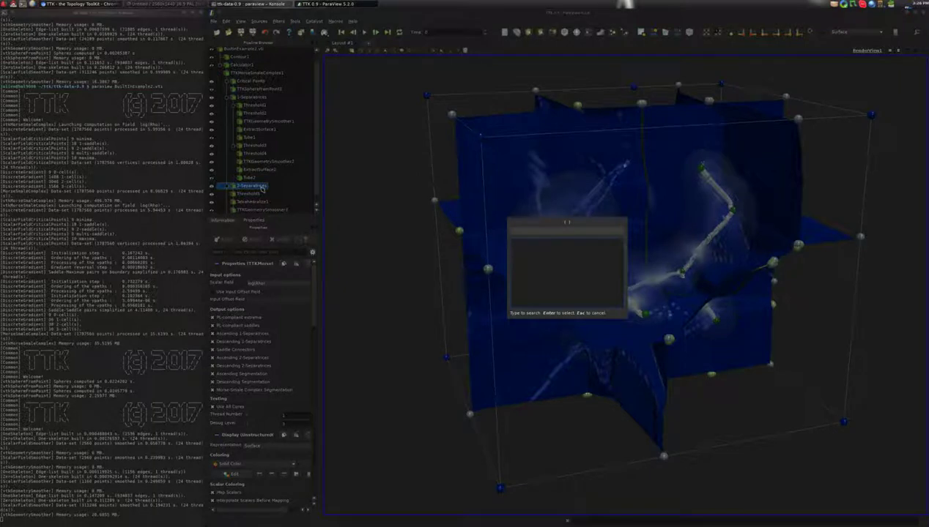
pyautogui.write('threshold')
pyautogui.press('Return')
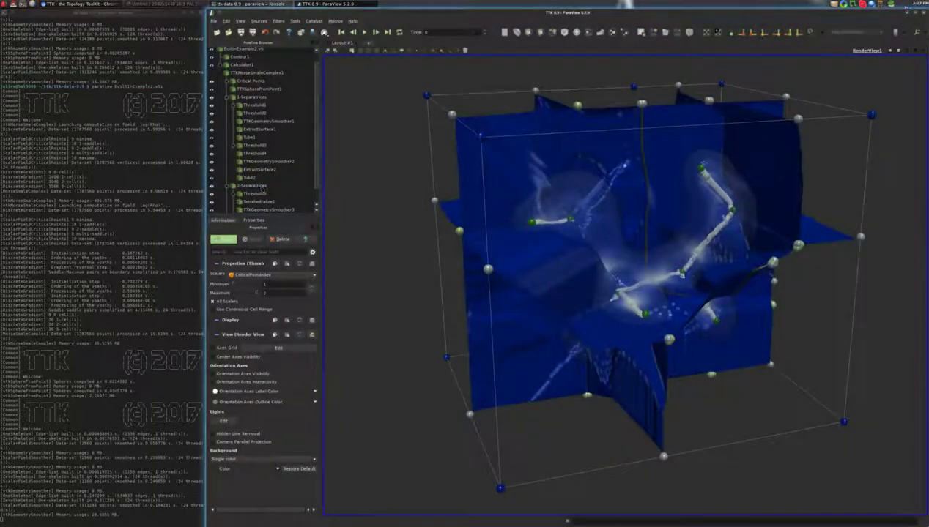
pyautogui.moveTo(274, 284); pyautogui.dragTo(249, 278)
pyautogui.write('2')
pyautogui.click(227, 239)
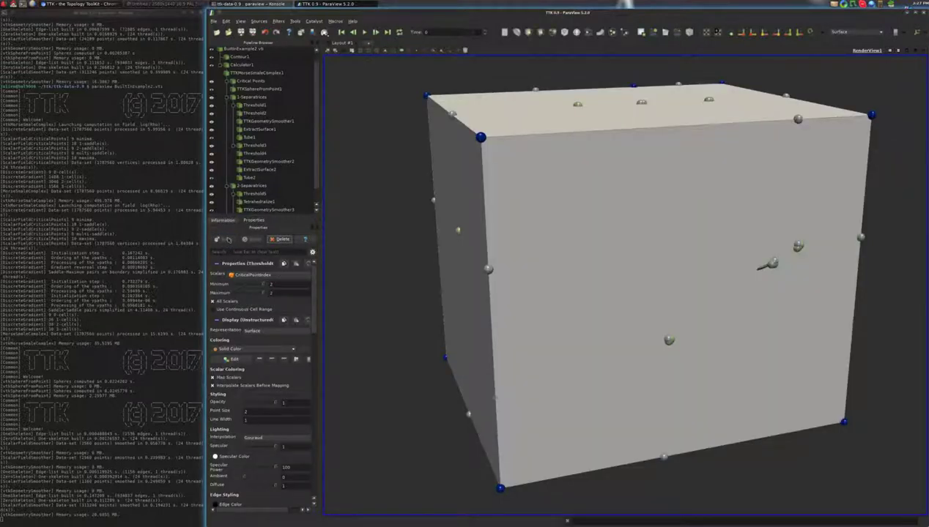
pyautogui.moveTo(517, 271)
pyautogui.mouseDown()
pyautogui.moveTo(519, 260)
pyautogui.moveTo(572, 278)
pyautogui.moveTo(496, 261)
pyautogui.moveTo(677, 257)
pyautogui.moveTo(659, 344)
pyautogui.mouseUp()
pyautogui.moveTo(475, 336); pyautogui.dragTo(437, 297)
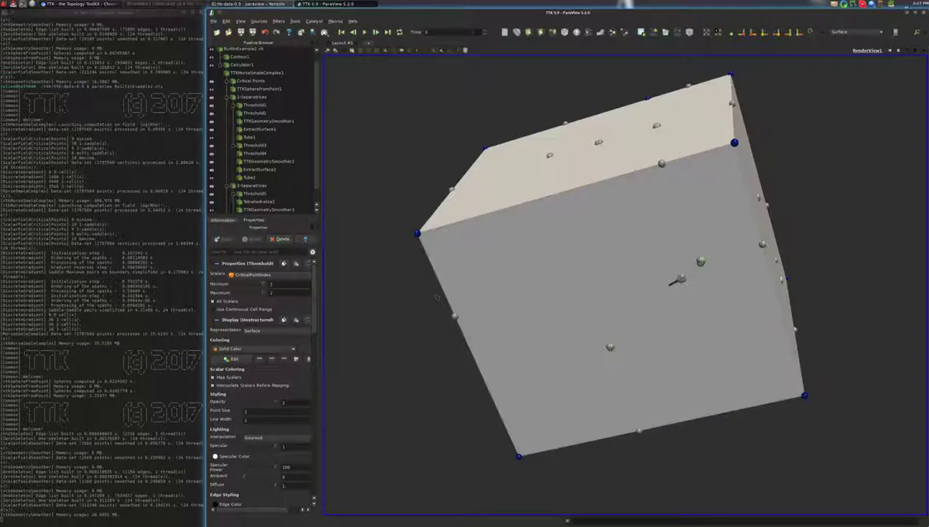
# Try thresholding the filtered index-2 separatrices on NumberOfCriticalPointsOnBoundary from 2 to 2 and inspect the remaining surfaces.
pyautogui.hotkey('ctrl', 'space')
pyautogui.write('thre')
pyautogui.press('Return')
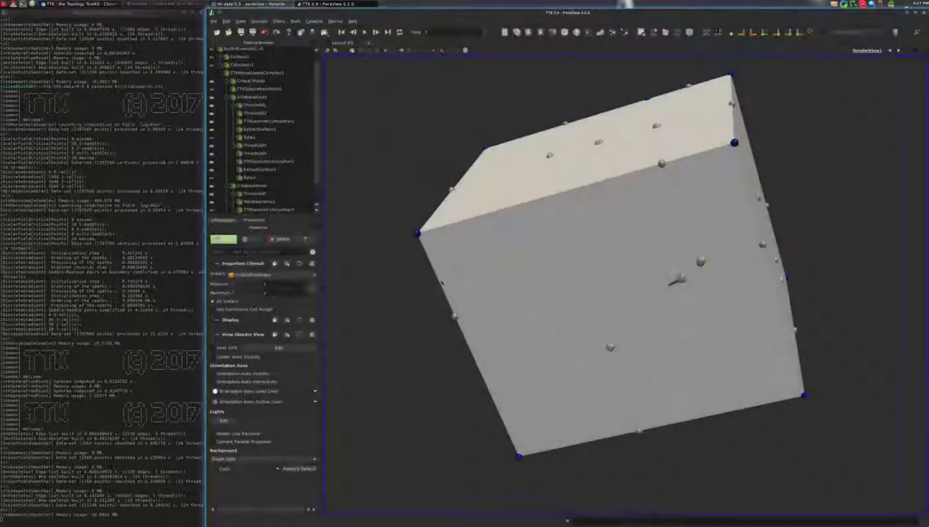
pyautogui.click(296, 277)
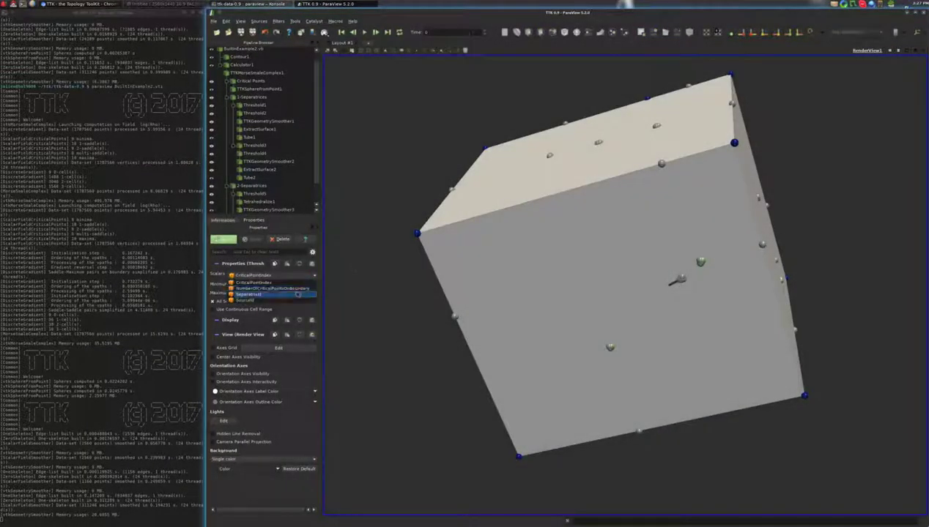
pyautogui.click(296, 294)
pyautogui.click(296, 276)
pyautogui.click(295, 289)
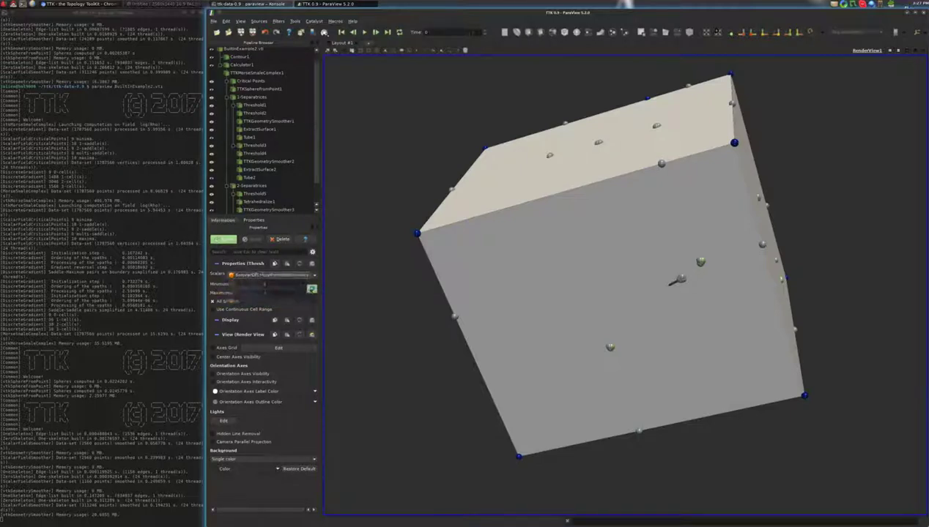
pyautogui.moveTo(284, 292); pyautogui.dragTo(224, 287)
pyautogui.press('BackSpace')
pyautogui.write('2')
pyautogui.click(223, 238)
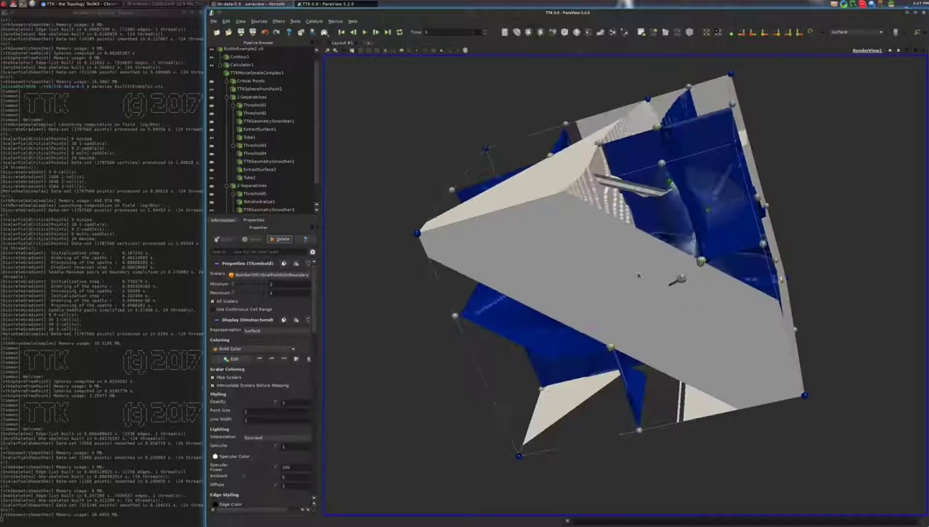
pyautogui.moveTo(638, 275); pyautogui.dragTo(618, 304)
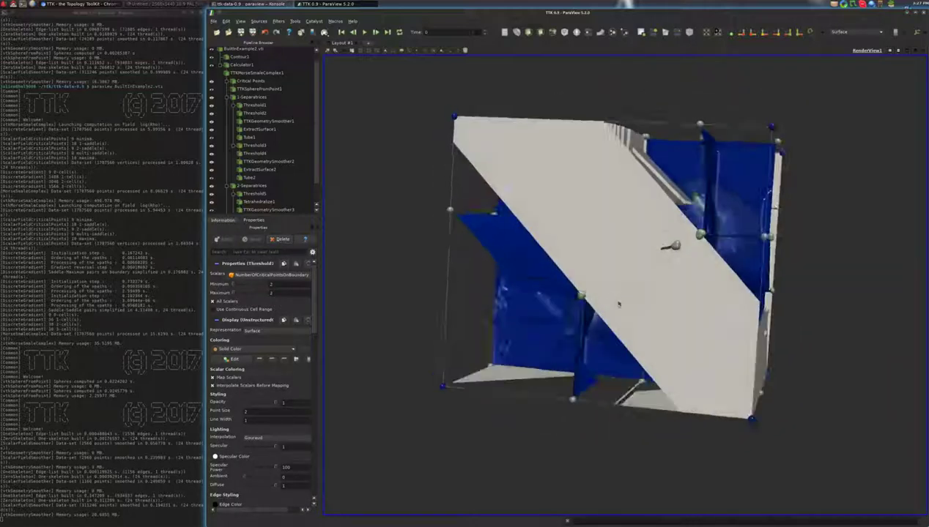
pyautogui.moveTo(667, 247); pyautogui.dragTo(732, 291)
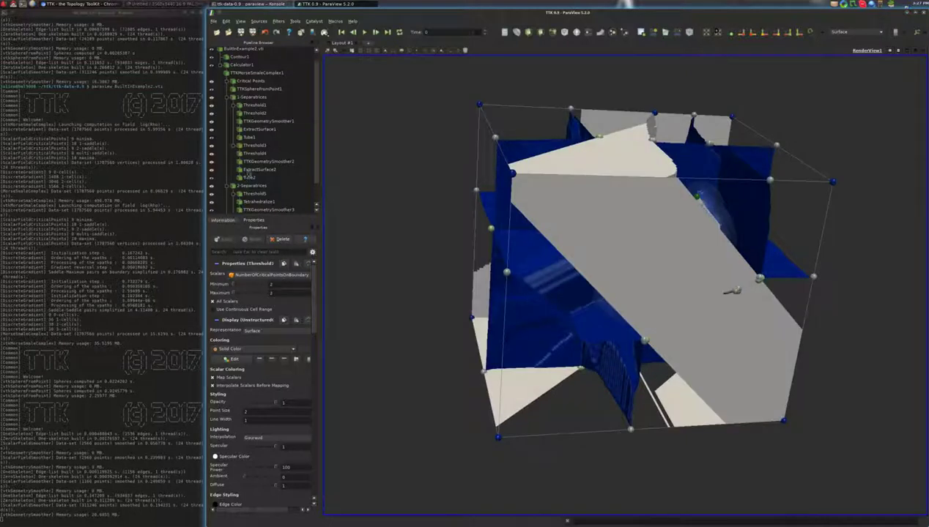
# Delete the NumberOfCriticalPointsOnBoundary threshold.
pyautogui.scroll(-1, 247, 176)
pyautogui.click(281, 239)
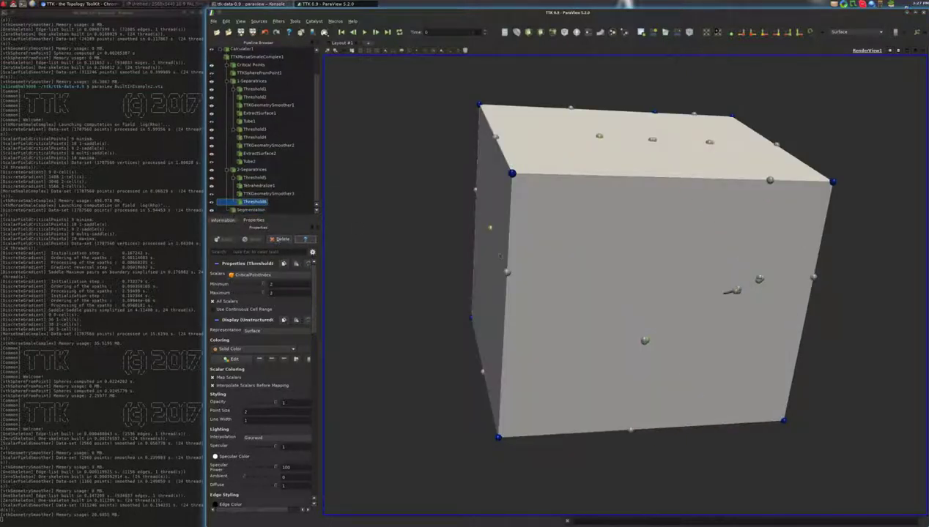
pyautogui.moveTo(728, 292); pyautogui.dragTo(725, 287)
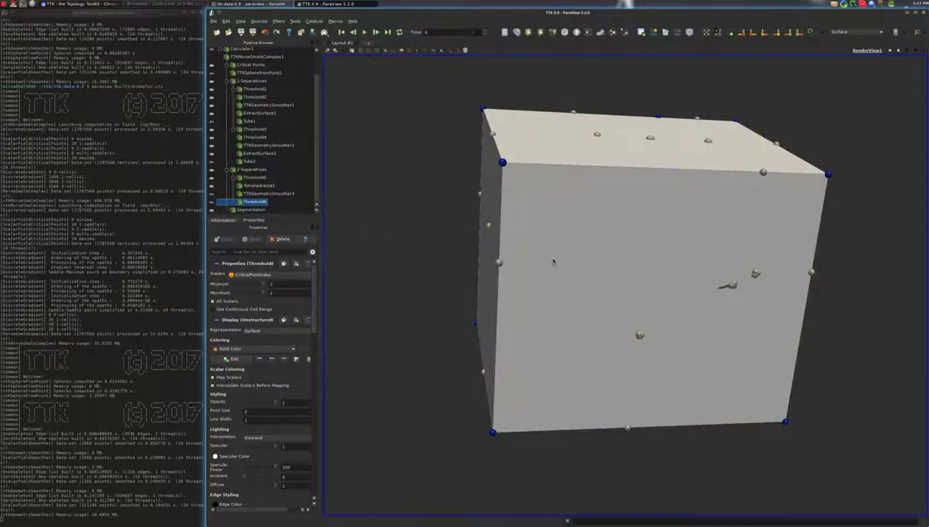
# Threshold the index-2 separatrix surfaces on SeparatrixId from 40 to 40 and apply the filter.
pyautogui.hotkey('ctrl', 'space')
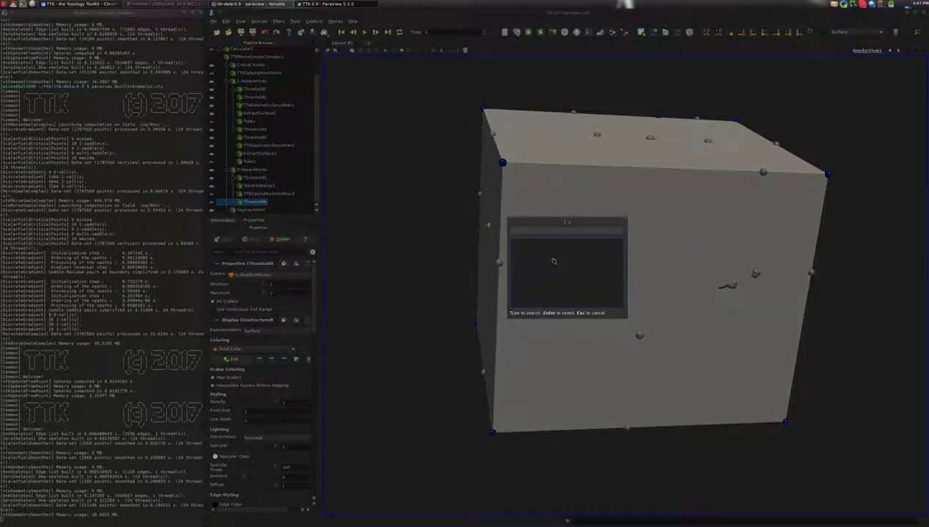
pyautogui.write('Threshold')
pyautogui.press('Return')
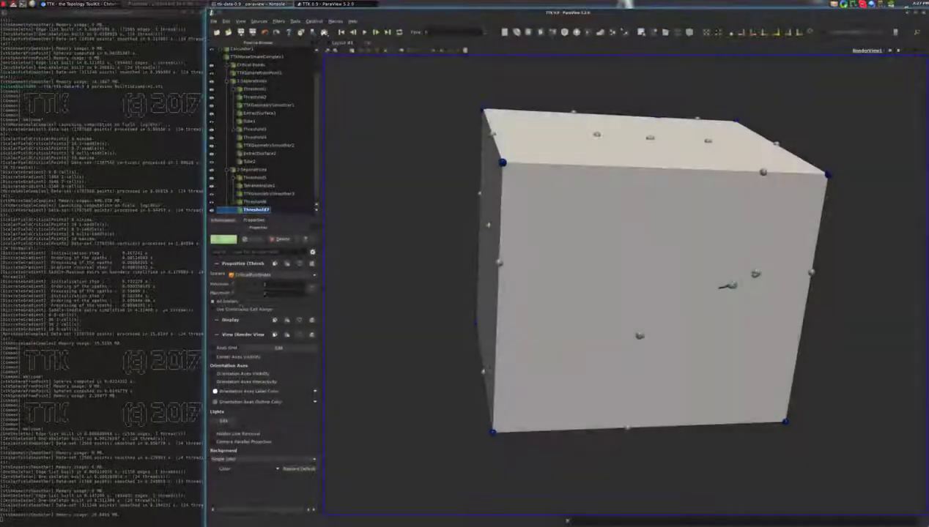
pyautogui.click(290, 276)
pyautogui.click(284, 284)
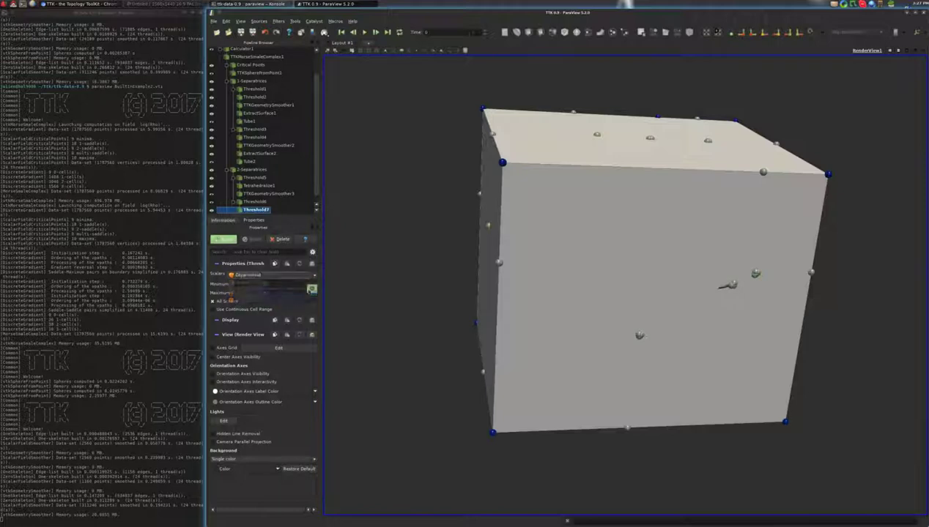
pyautogui.click(311, 289)
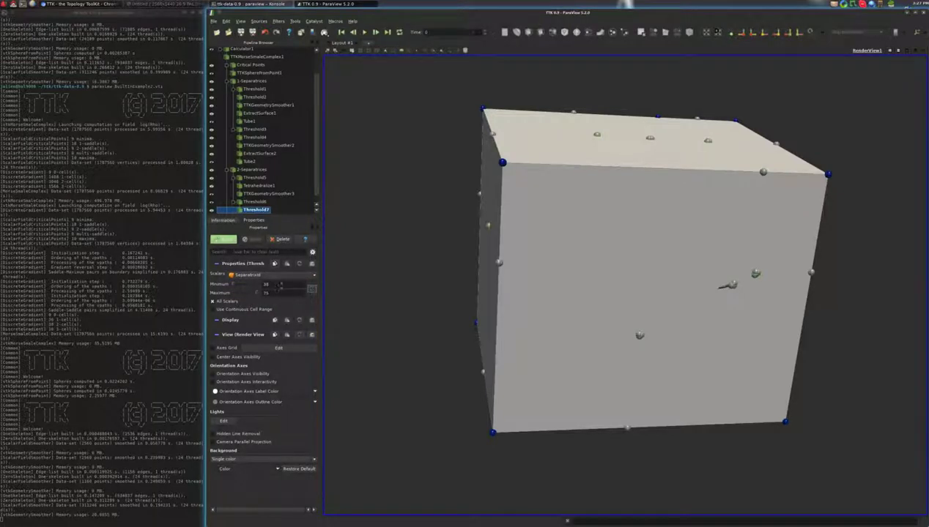
pyautogui.write('43')
pyautogui.click(223, 238)
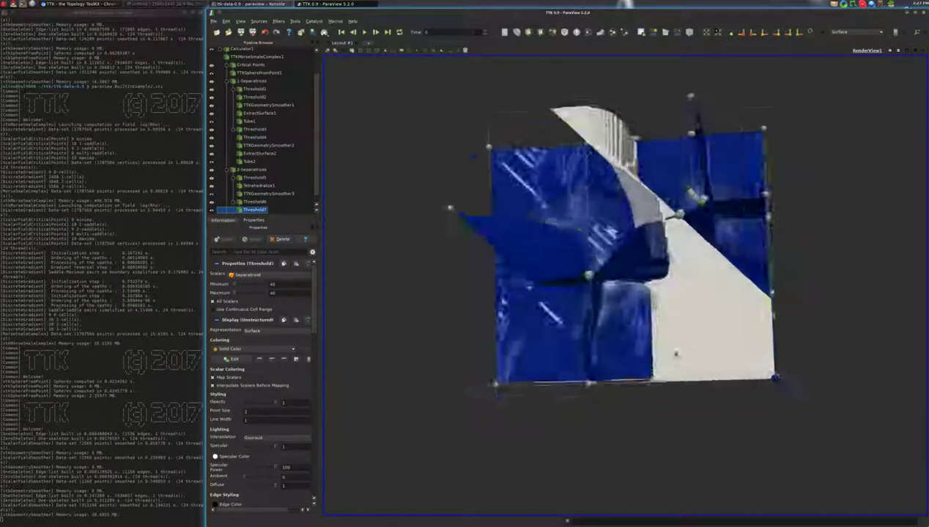
# Inspect the SeparatrixId-thresholded surface with its mesh edges shown and return it to the Surface representation.
pyautogui.moveTo(676, 354); pyautogui.dragTo(574, 381)
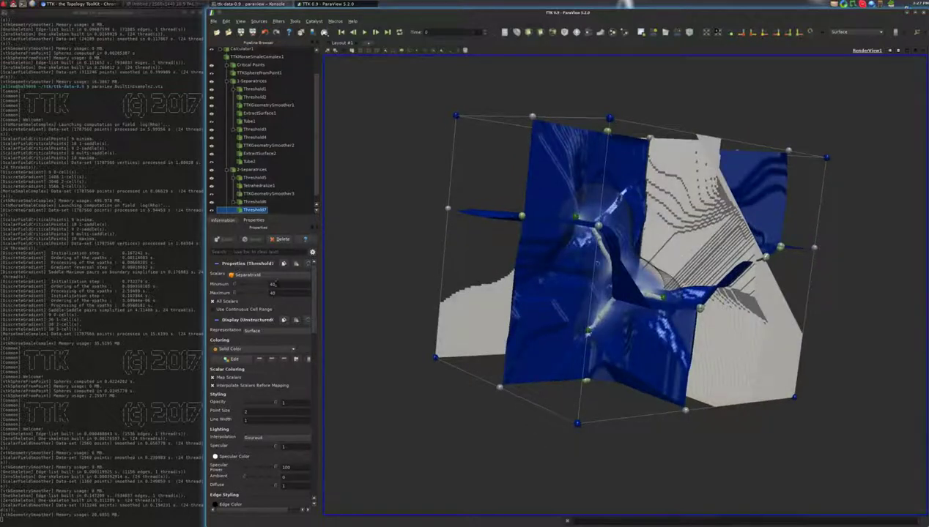
pyautogui.moveTo(743, 329); pyautogui.dragTo(735, 363)
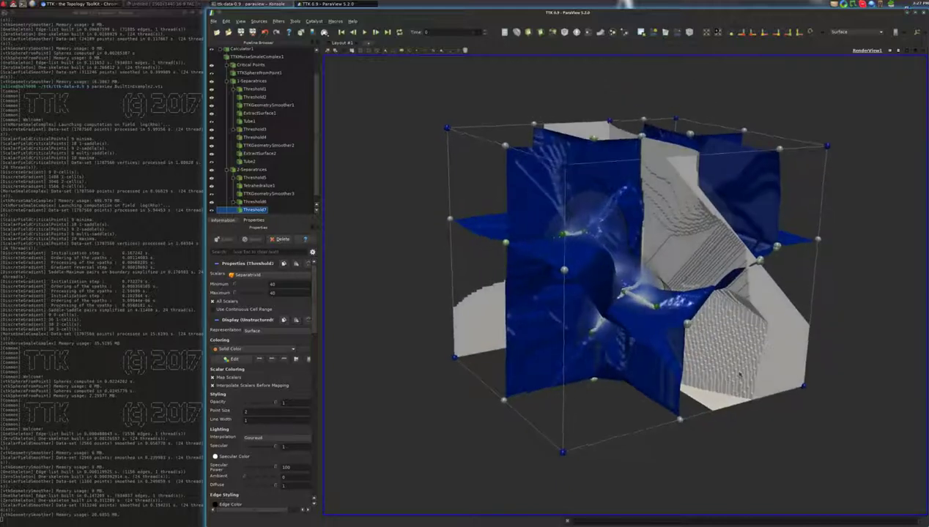
pyautogui.click(288, 335)
pyautogui.click(265, 354)
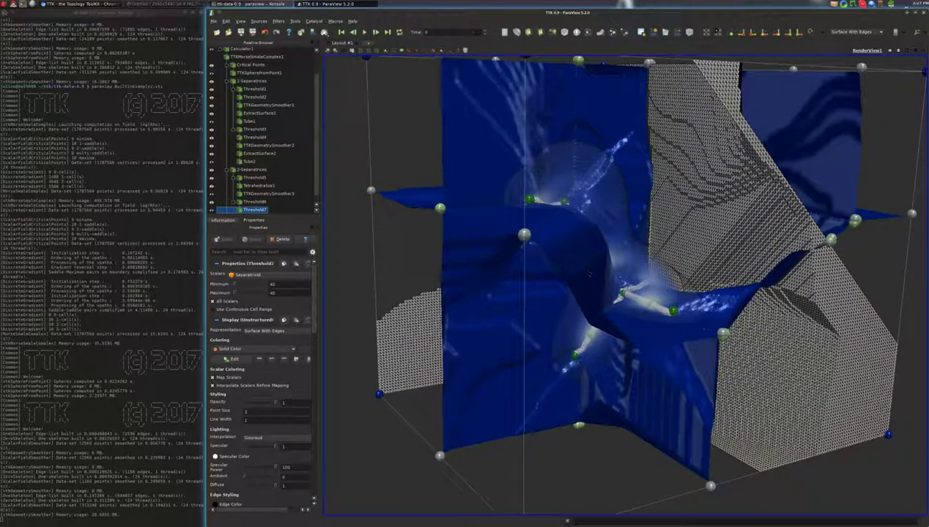
pyautogui.click(264, 331)
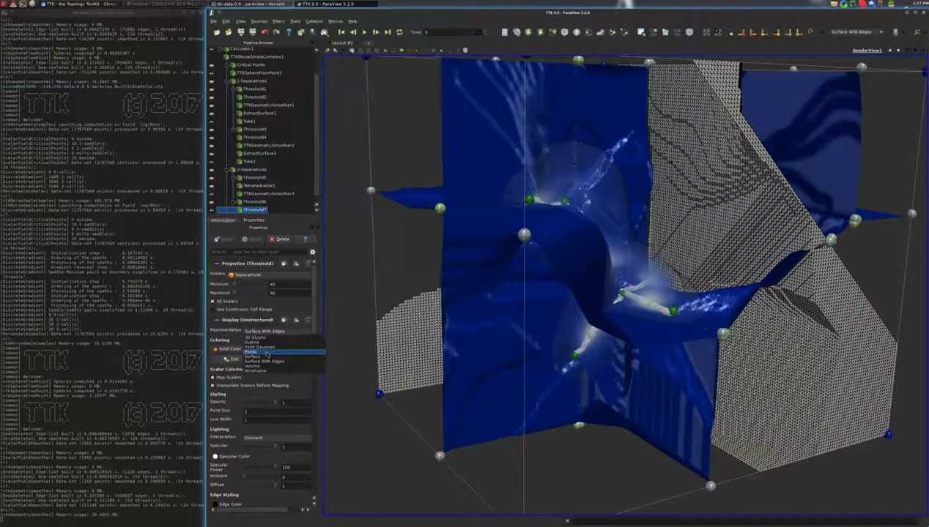
pyautogui.click(265, 356)
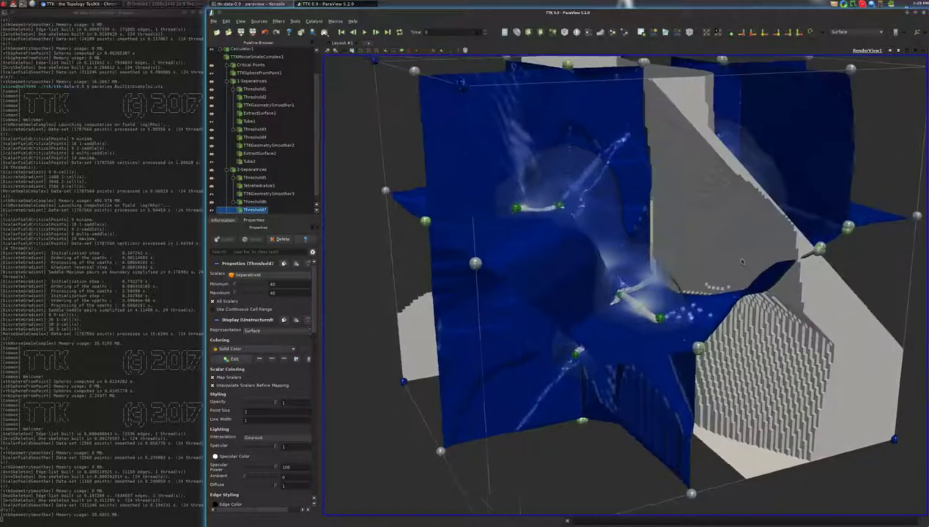
# Smooth the SeparatrixId-thresholded surface with a TTK GeometrySmoother using 10 iterations.
pyautogui.hotkey('ctrl', 'space')
pyautogui.write('geom')
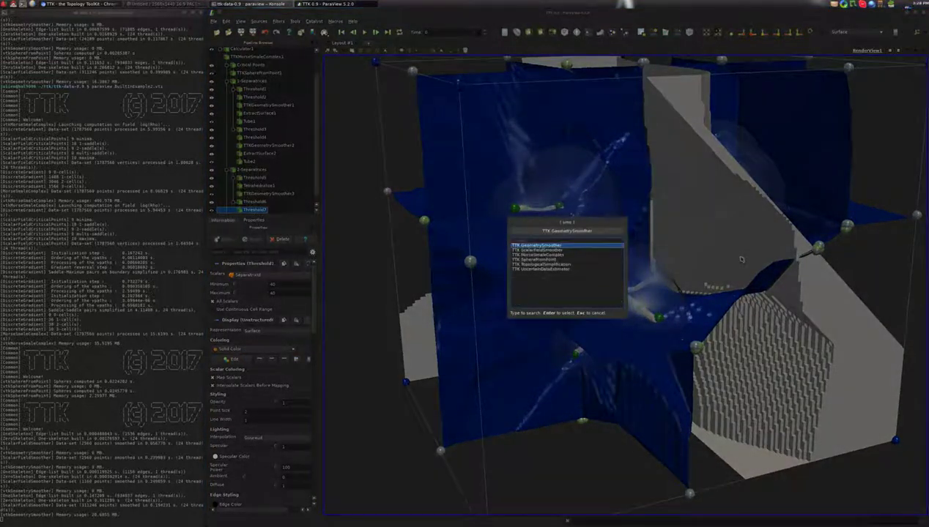
pyautogui.press('Return')
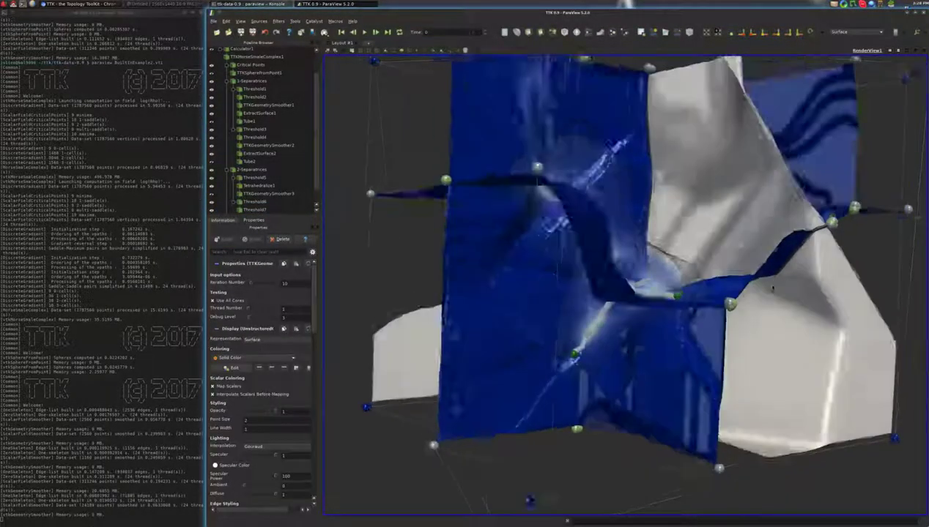
# Give the newly smoothed separatrix surface the dark green custom solid color.
pyautogui.click(247, 359)
pyautogui.click(245, 363)
pyautogui.click(234, 368)
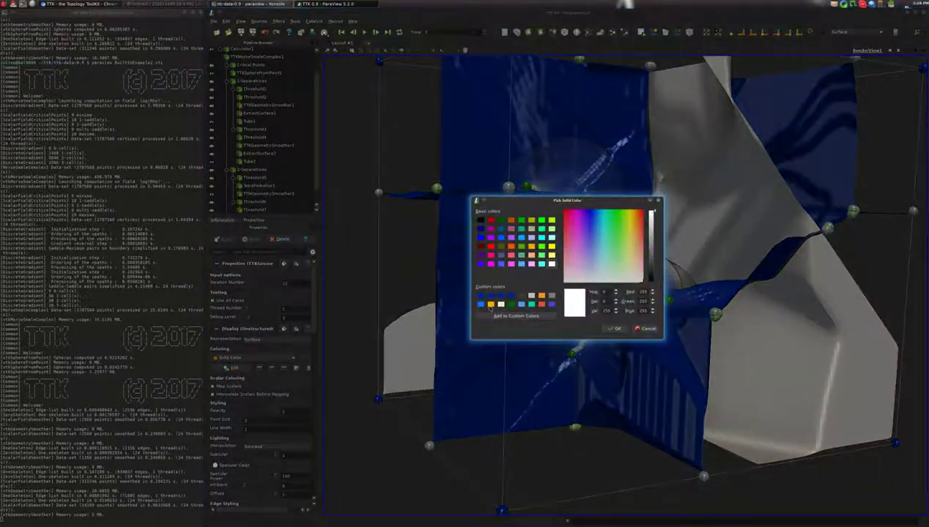
pyautogui.click(513, 305)
pyautogui.click(613, 329)
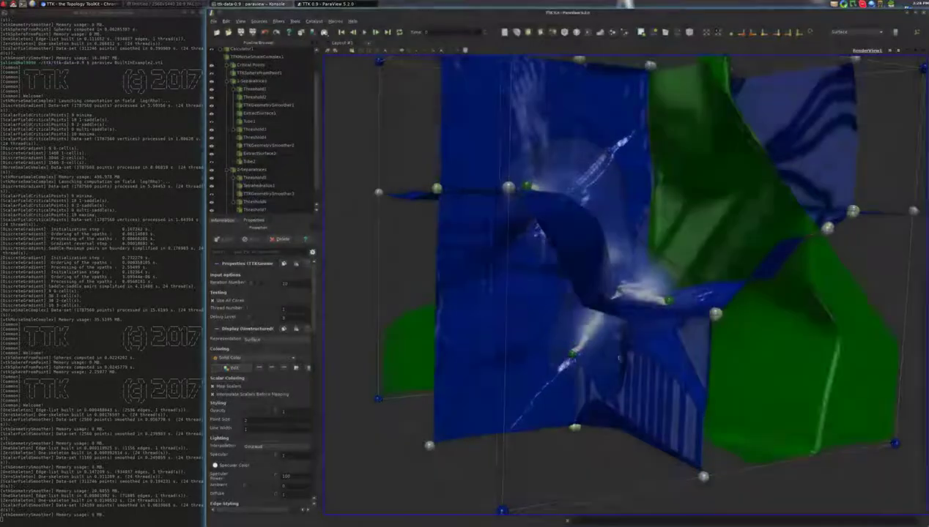
# Set the green separatrix surface's opacity to 0.4 after trying 0.3, and inspect the structures behind it.
pyautogui.moveTo(608, 360); pyautogui.dragTo(613, 360)
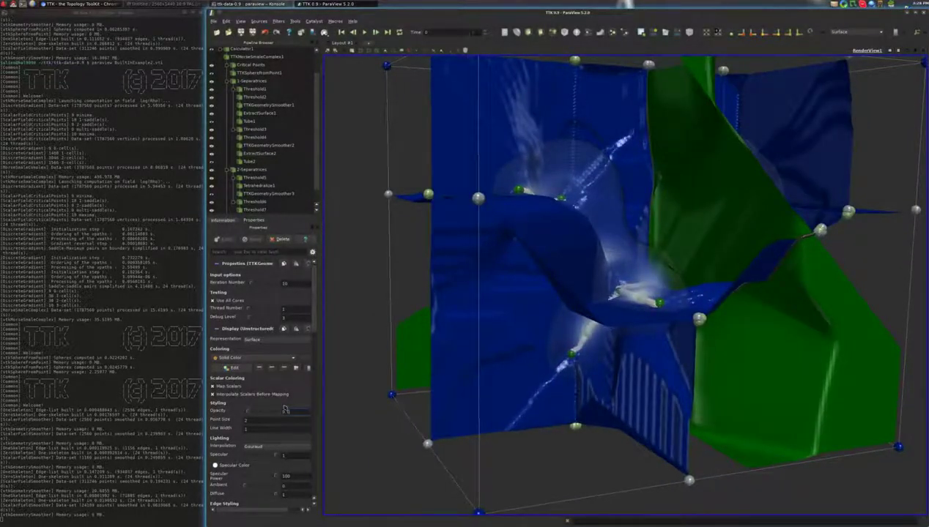
pyautogui.press('Tab')
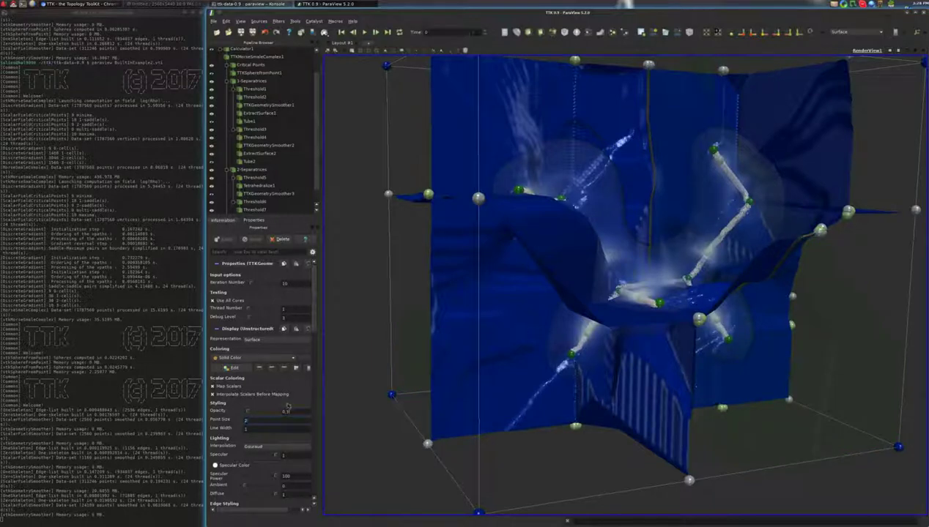
pyautogui.click(287, 408)
pyautogui.write('0.3')
pyautogui.press('Tab')
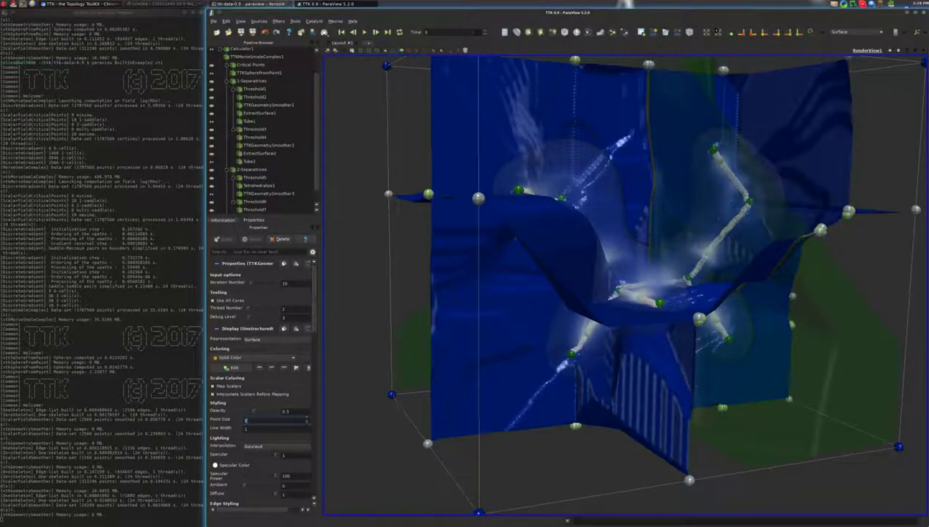
pyautogui.click(298, 412)
pyautogui.press('Tab')
pyautogui.moveTo(606, 337); pyautogui.dragTo(640, 334)
pyautogui.scroll(-1, 601, 328)
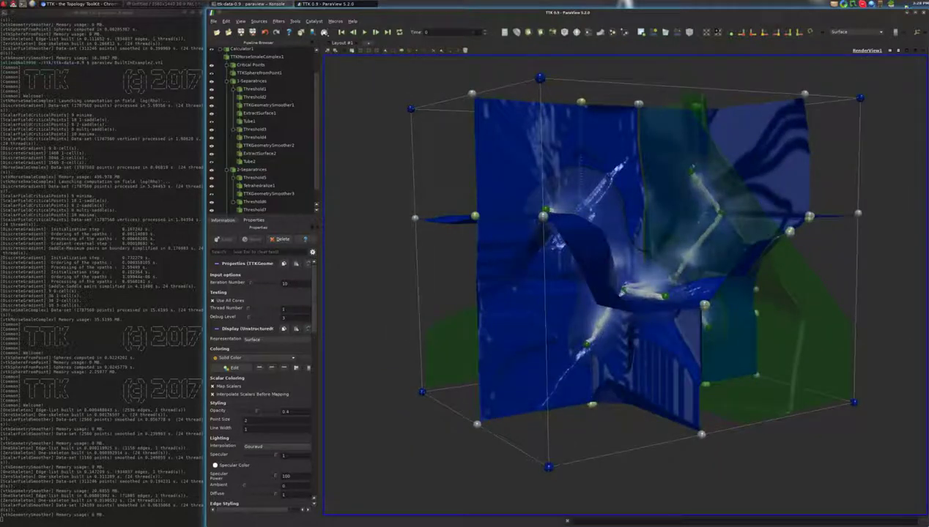
# Split the layout side by side, create a second Render View, and show the BuiltInExample2.vti outline in it.
pyautogui.click(889, 50)
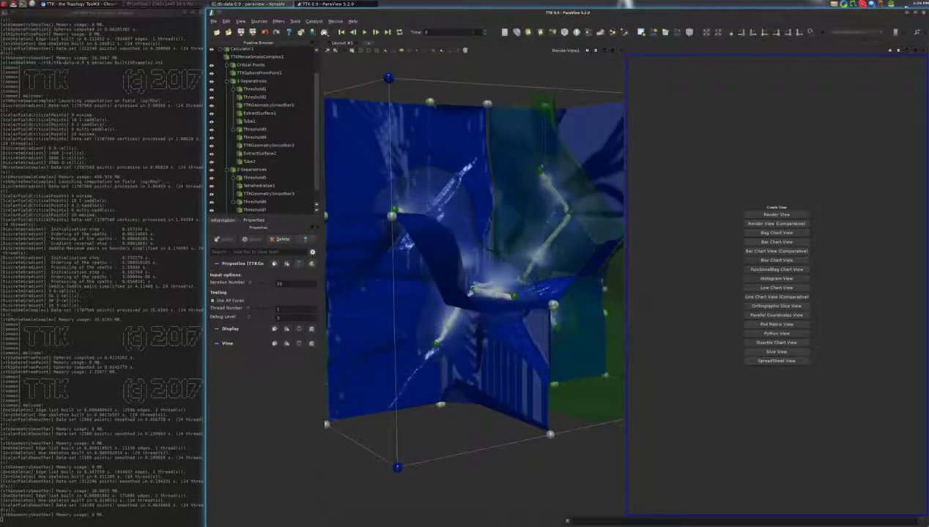
pyautogui.click(778, 215)
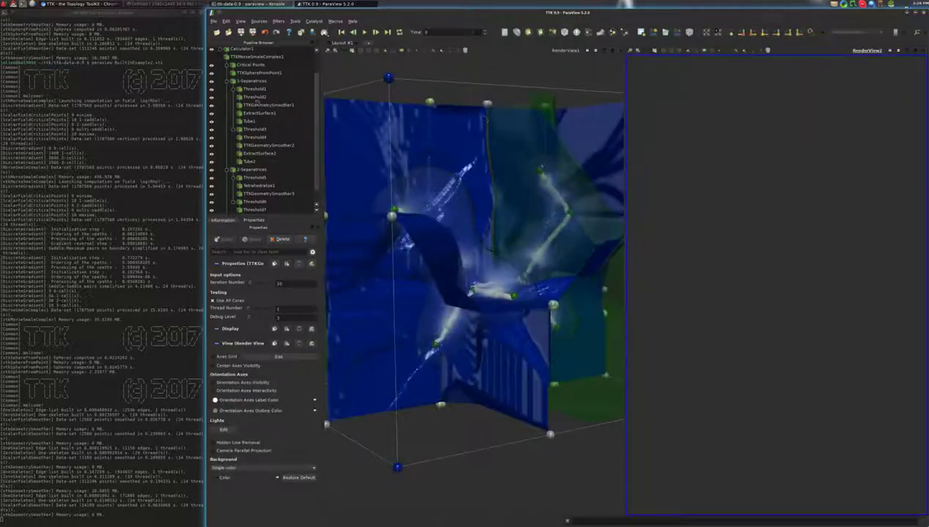
pyautogui.scroll(1, 261, 130)
pyautogui.click(212, 60)
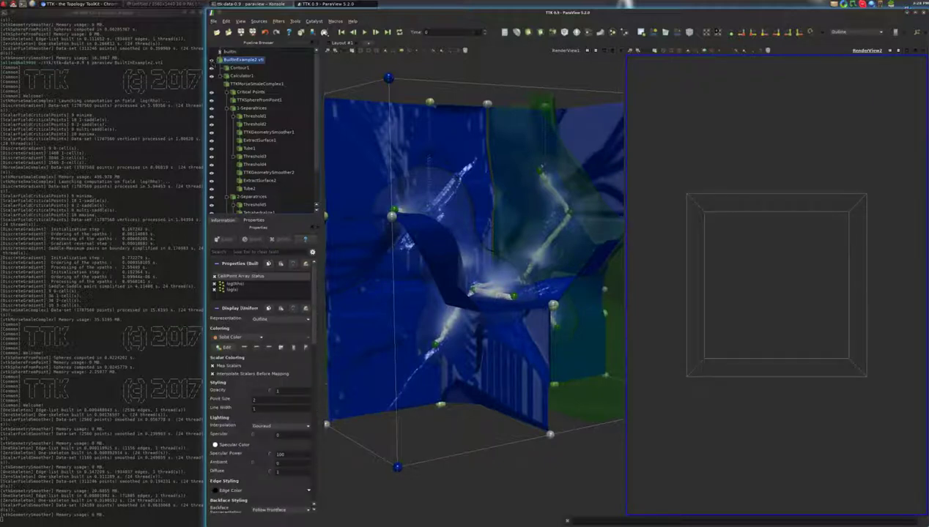
# Link the second render view's camera to the first view and check that both rotate together.
pyautogui.moveTo(668, 100); pyautogui.dragTo(684, 128)
pyautogui.rightClick(684, 106)
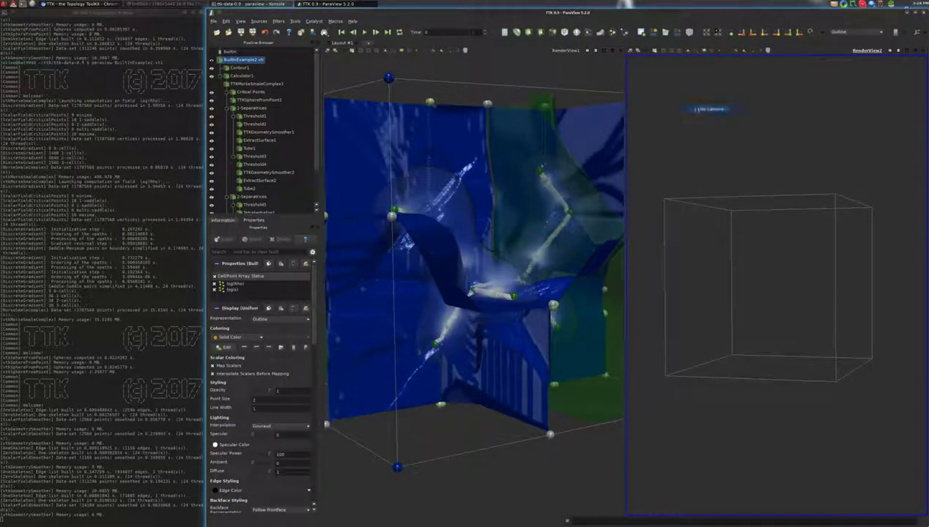
pyautogui.click(705, 108)
pyautogui.click(544, 98)
pyautogui.moveTo(724, 158); pyautogui.dragTo(723, 178)
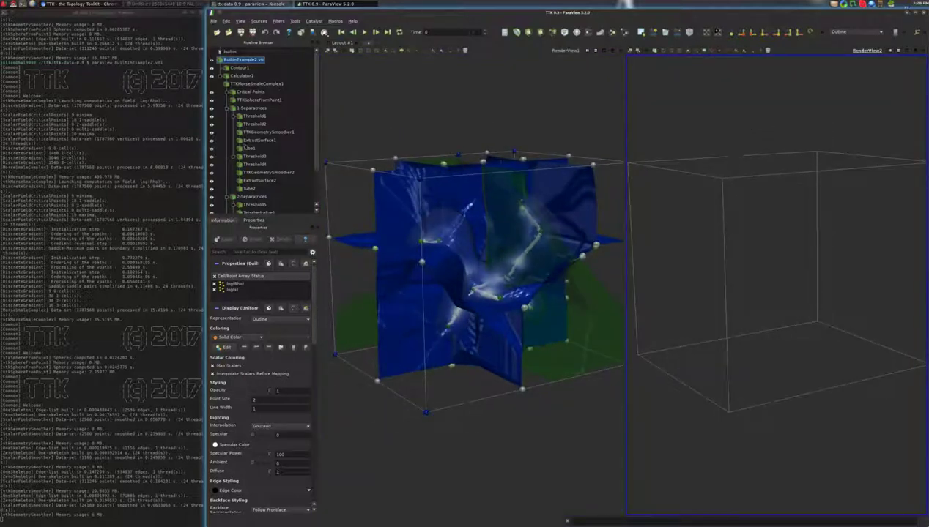
# Show the TTKSphereFromPoint1 critical-point spheres in the second view and color them by CellDimension.
pyautogui.click(257, 100)
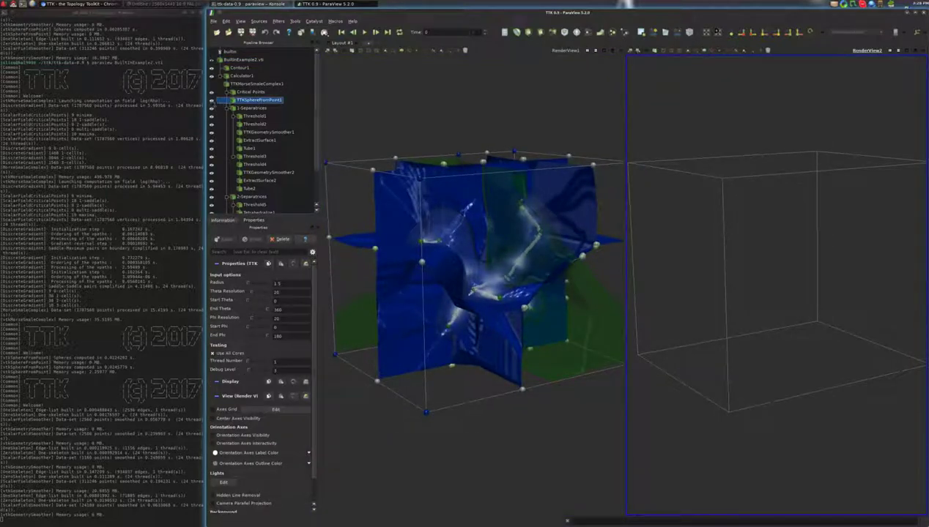
pyautogui.click(211, 100)
pyautogui.click(239, 407)
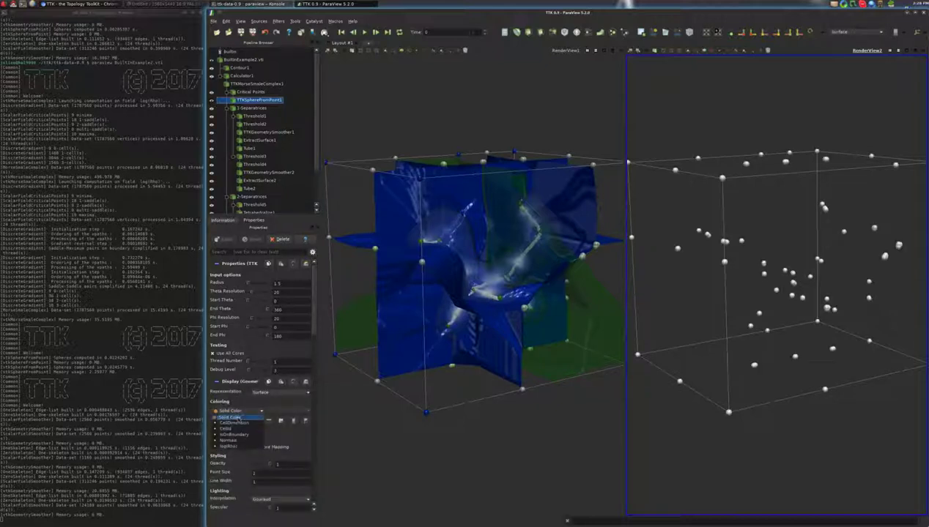
pyautogui.click(235, 417)
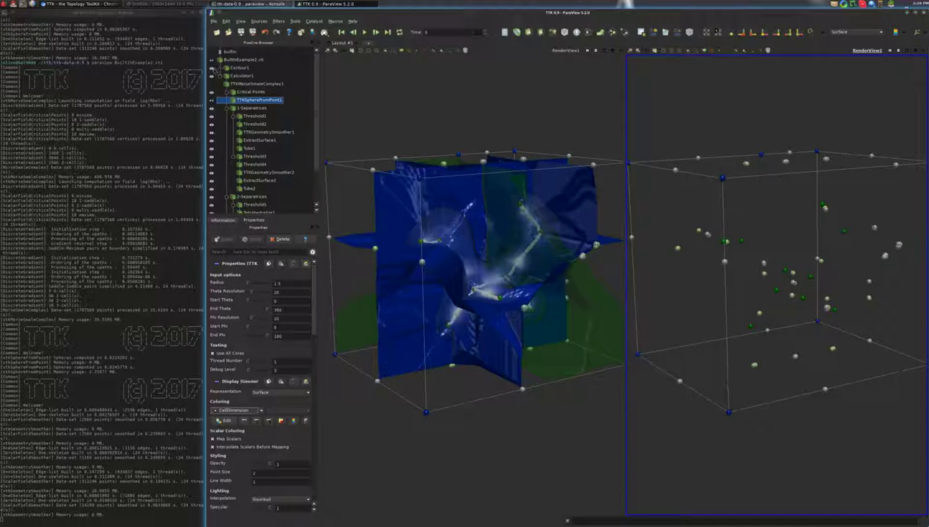
# Show Contour1 in the second view and switch its coloring to Solid Color.
pyautogui.click(212, 67)
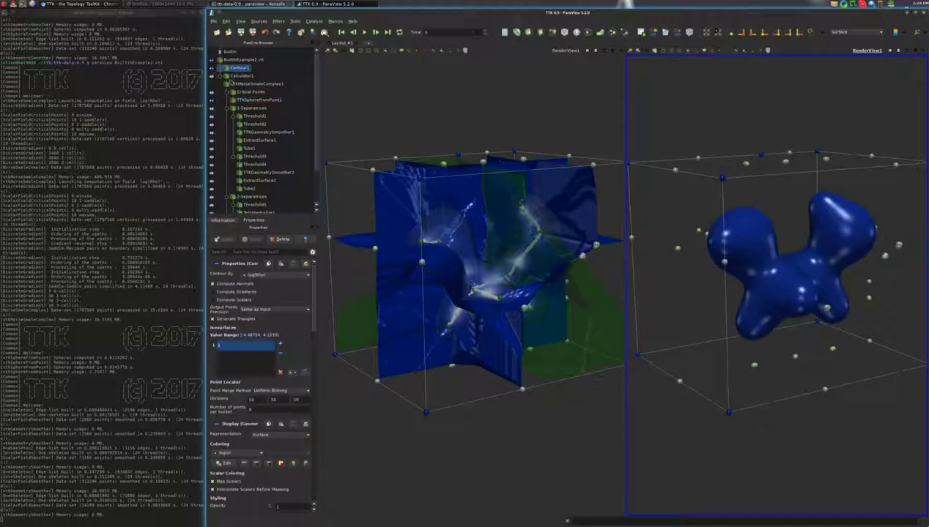
pyautogui.click(233, 452)
pyautogui.click(234, 457)
# Display Contour1 as Surface With Edges in the second view and set its opacity to 0.1.
pyautogui.click(274, 435)
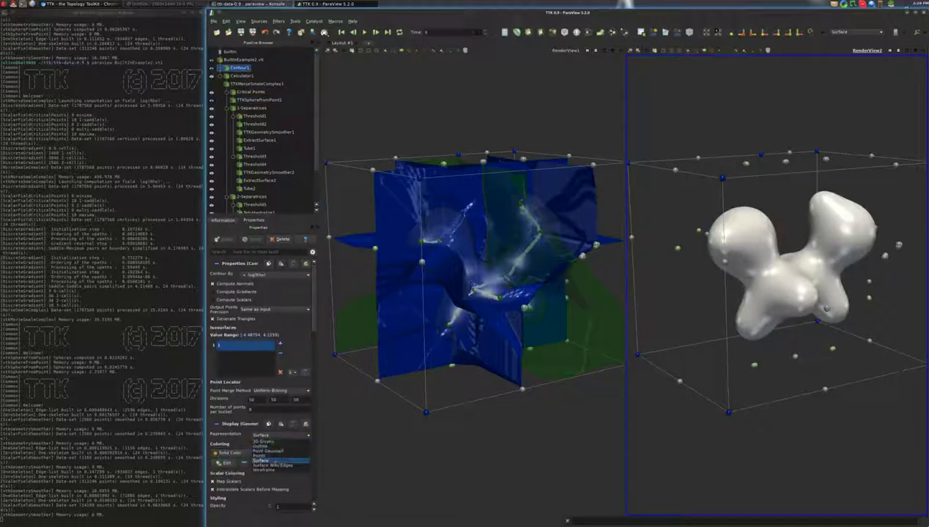
pyautogui.click(275, 444)
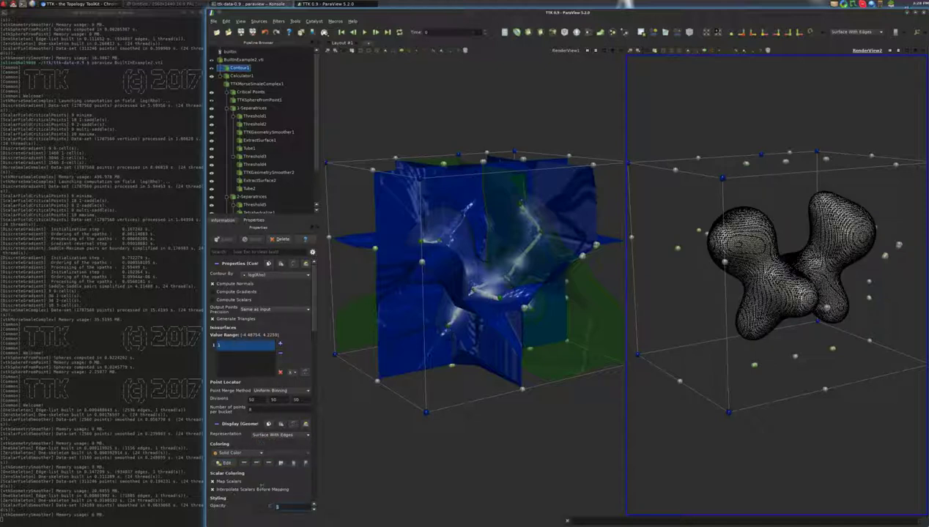
pyautogui.write('0.1')
pyautogui.press('Tab')
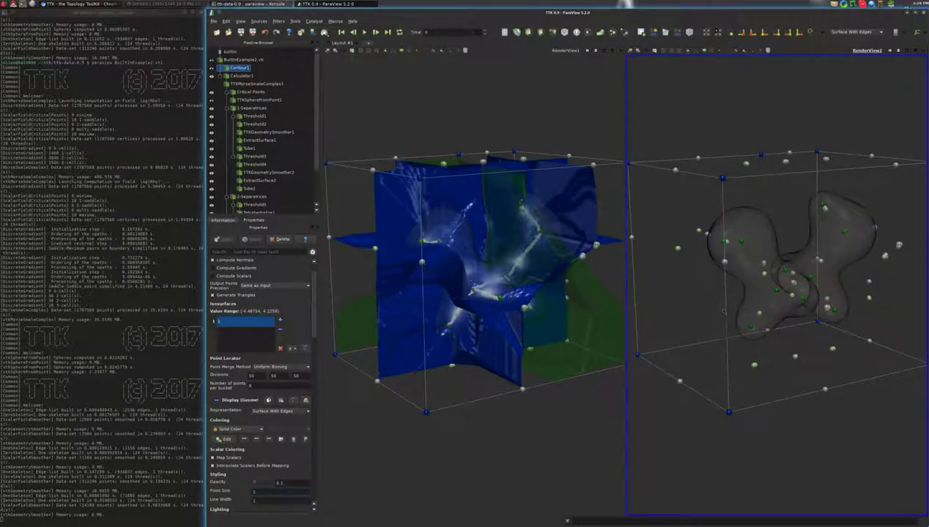
pyautogui.moveTo(724, 311); pyautogui.dragTo(713, 313)
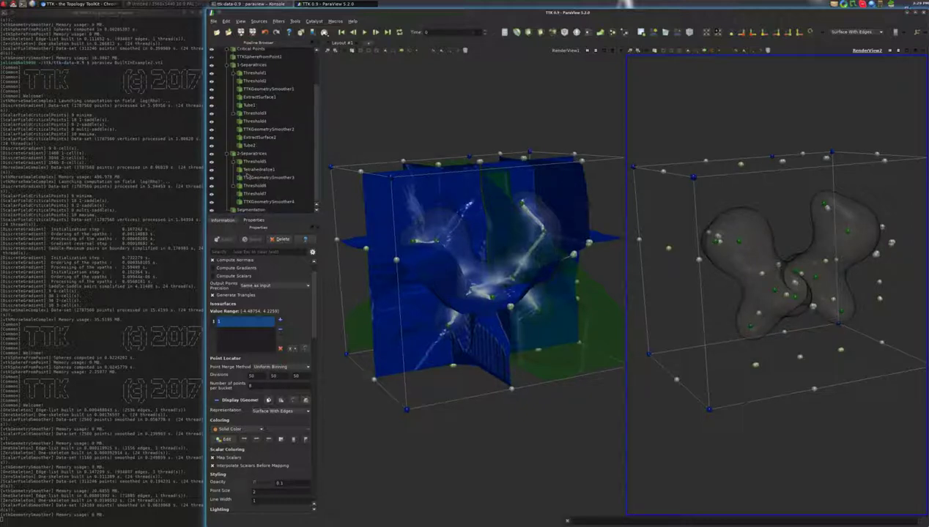
# Show the TTKGeometrySmoother3 surfaces in the second view and give them the dark blue custom solid color.
pyautogui.click(257, 178)
pyautogui.click(212, 178)
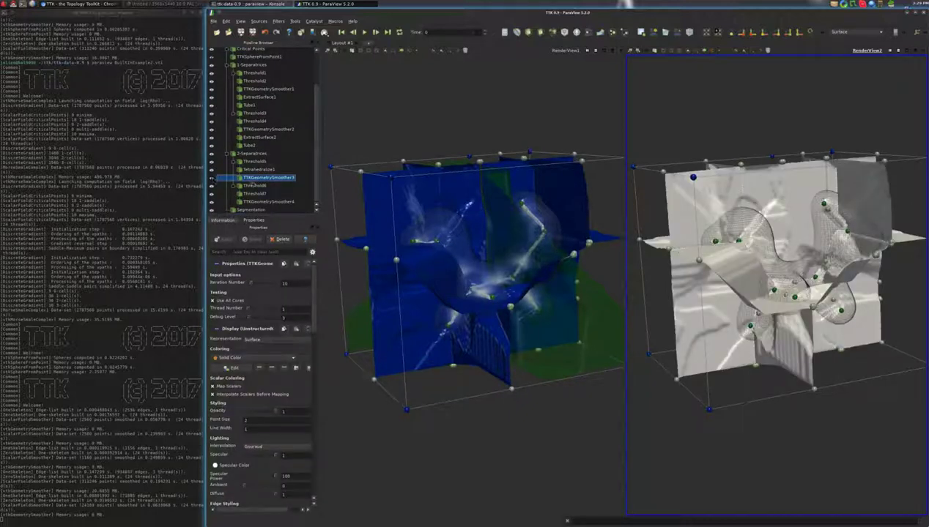
pyautogui.click(230, 369)
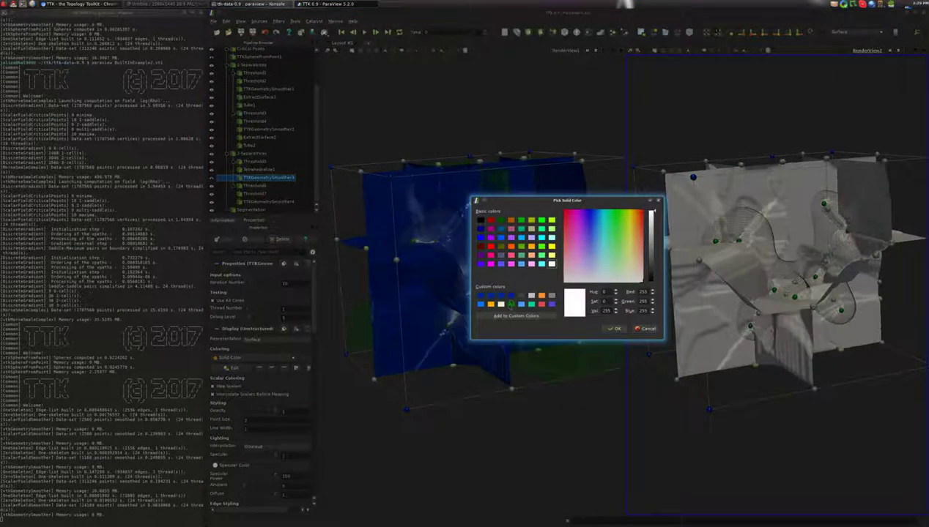
pyautogui.click(511, 295)
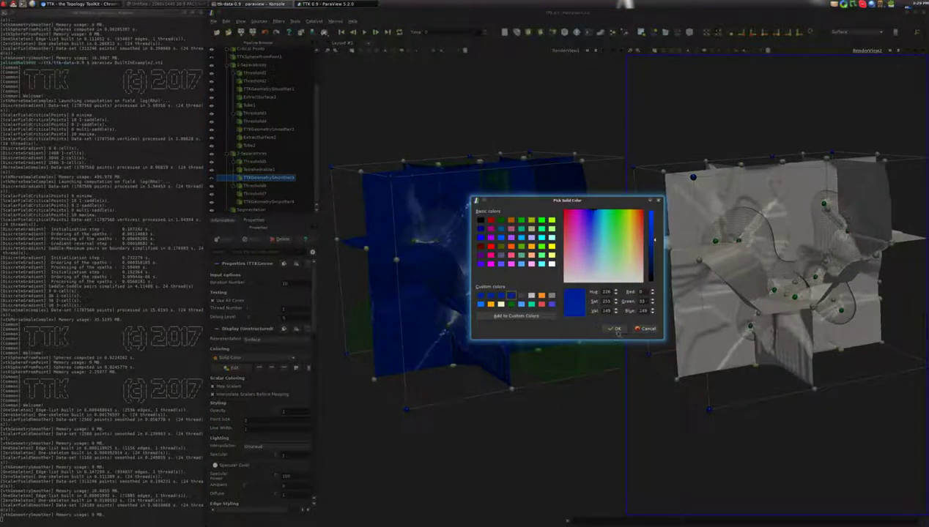
pyautogui.click(616, 328)
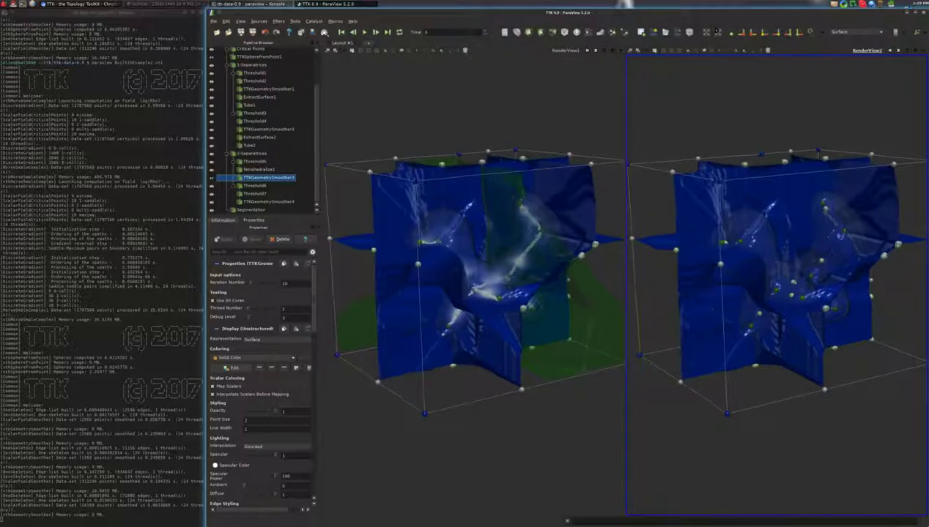
# Show Tube2 in the second view and give it the dark grey custom solid color.
pyautogui.click(249, 145)
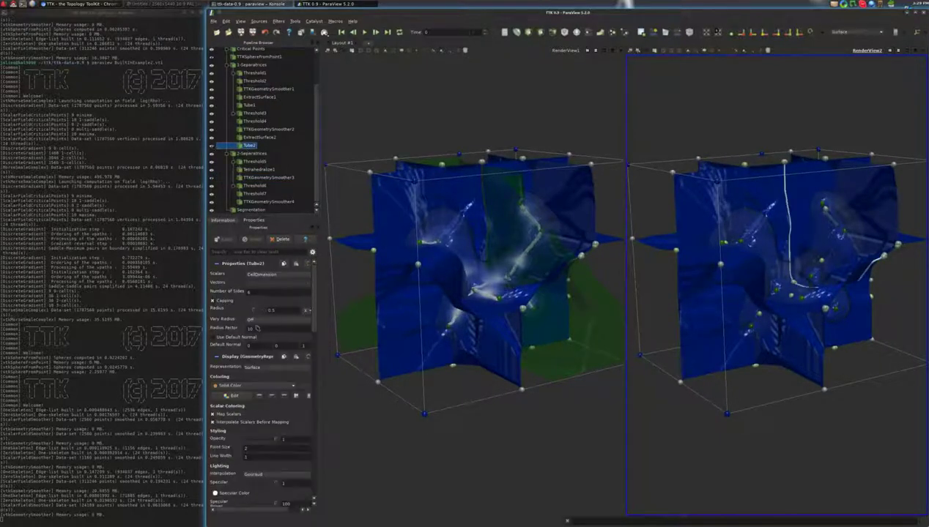
pyautogui.click(236, 395)
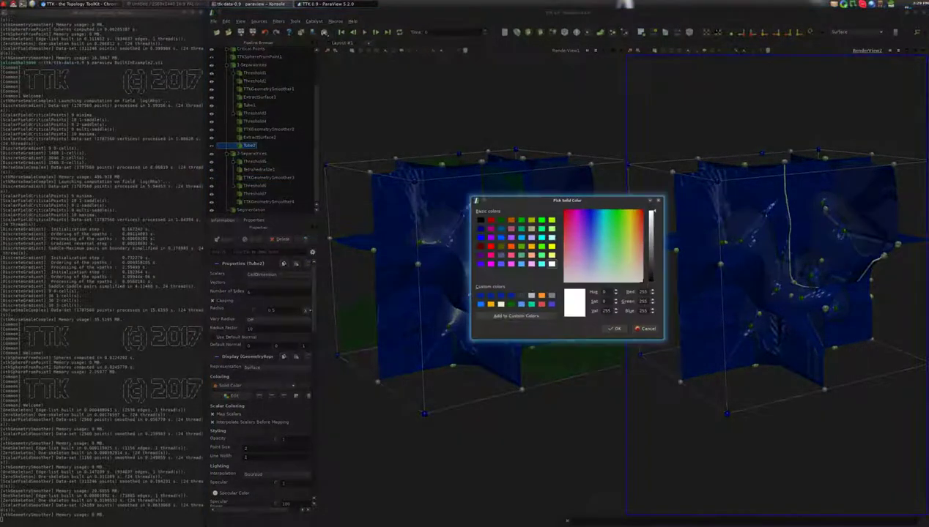
pyautogui.click(520, 295)
pyautogui.click(614, 328)
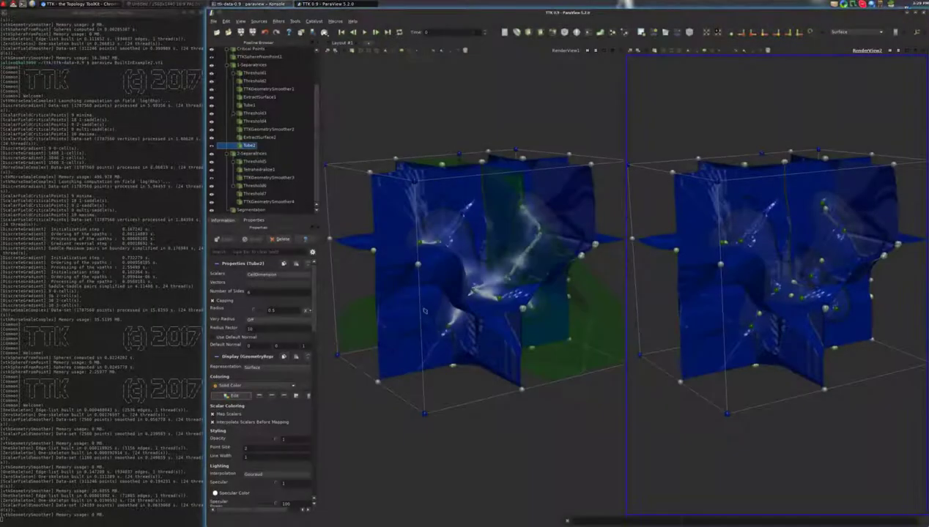
# Show the Tube1 separatrix tubes in the second view and inspect the complex from another angle.
pyautogui.click(249, 106)
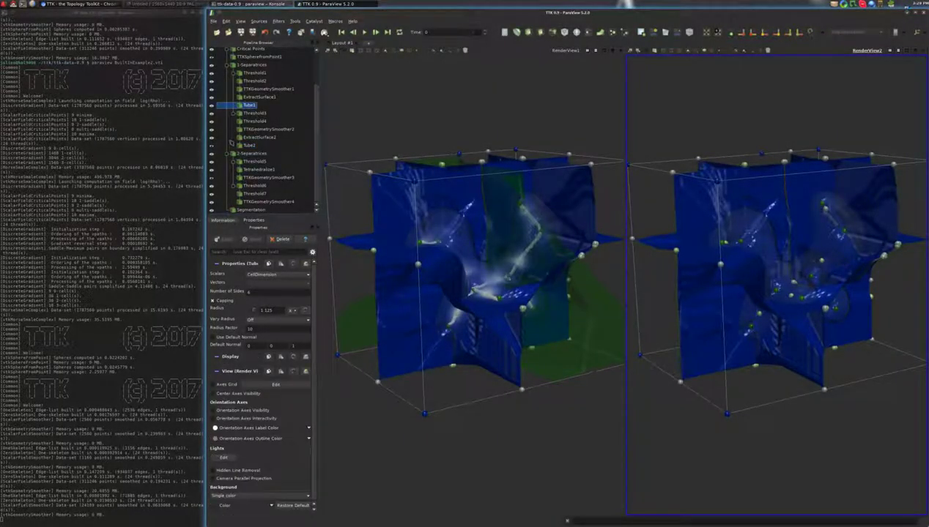
pyautogui.click(213, 106)
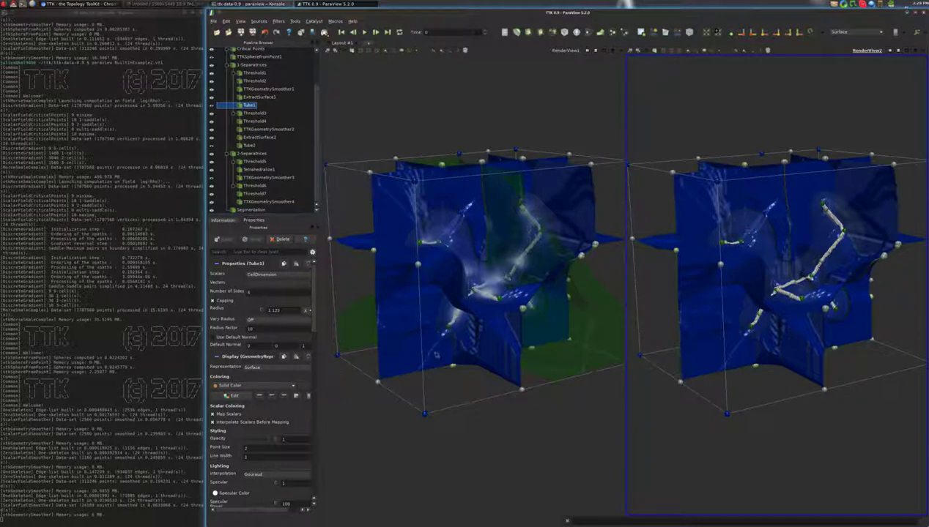
pyautogui.moveTo(740, 323)
pyautogui.mouseDown()
pyautogui.moveTo(731, 305)
pyautogui.moveTo(714, 304)
pyautogui.moveTo(749, 329)
pyautogui.mouseUp()
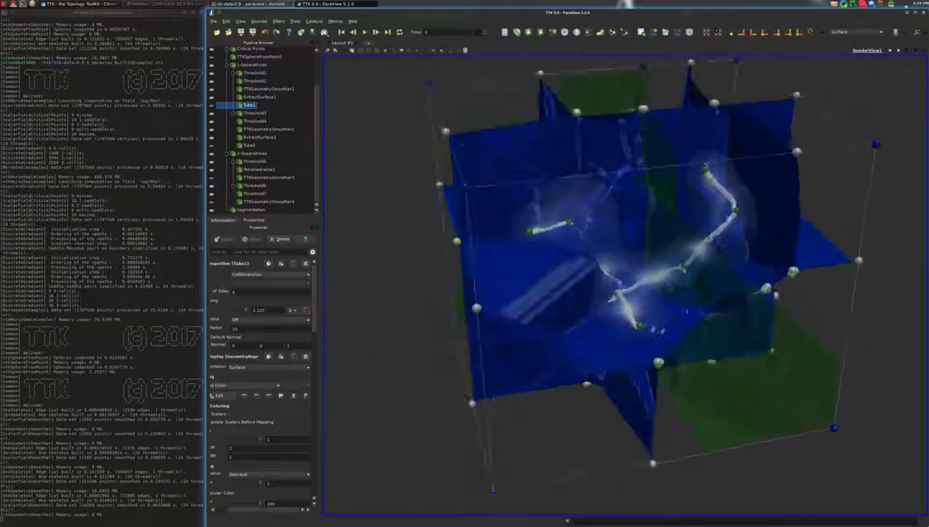
pyautogui.click(213, 21)
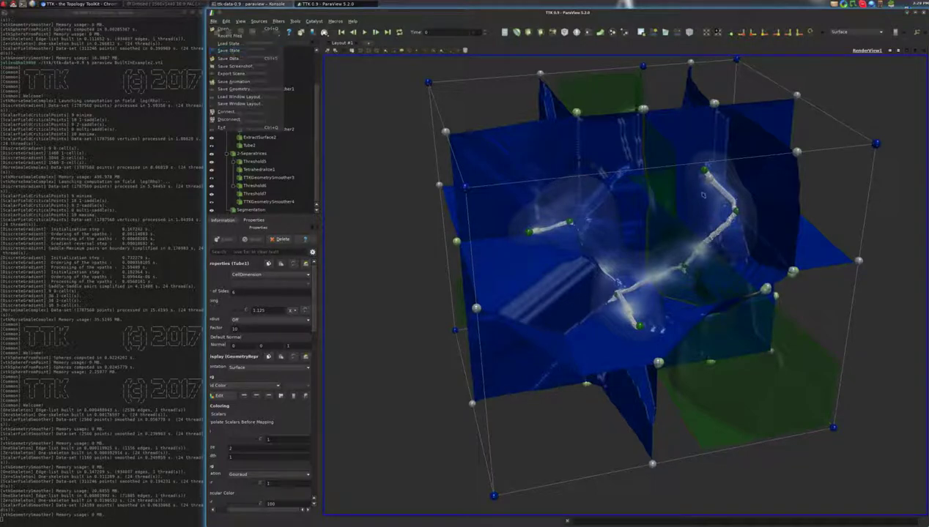
pyautogui.click(656, 255)
pyautogui.moveTo(658, 254); pyautogui.dragTo(662, 279)
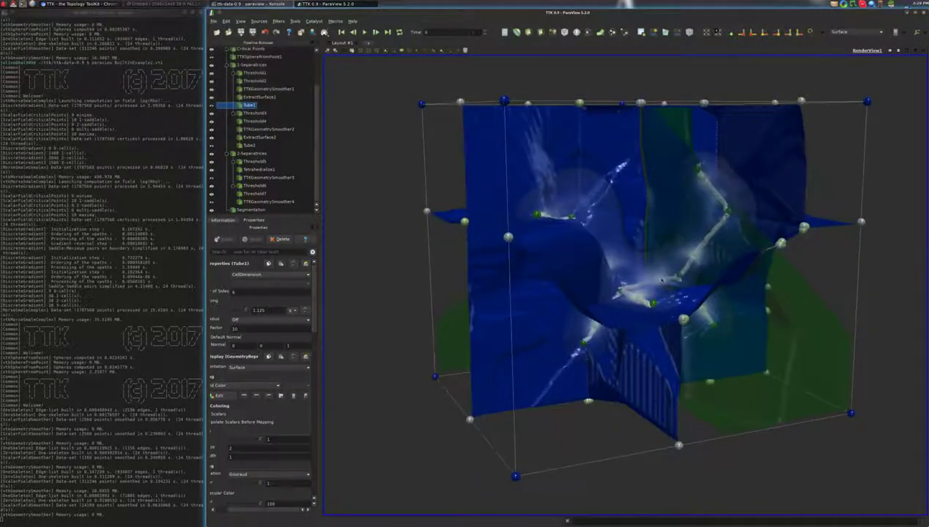